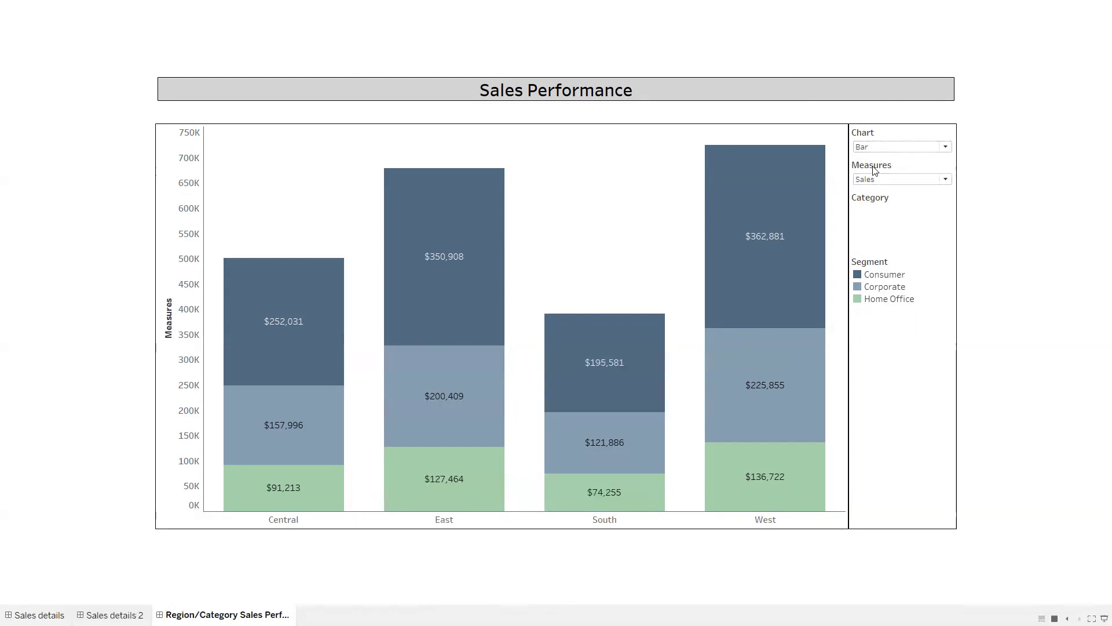
Check the Chart and Measures options on the Sales Performance dashboard and switch the measure to Profit
{"action": "left_click", "coordinate": [873, 148]}
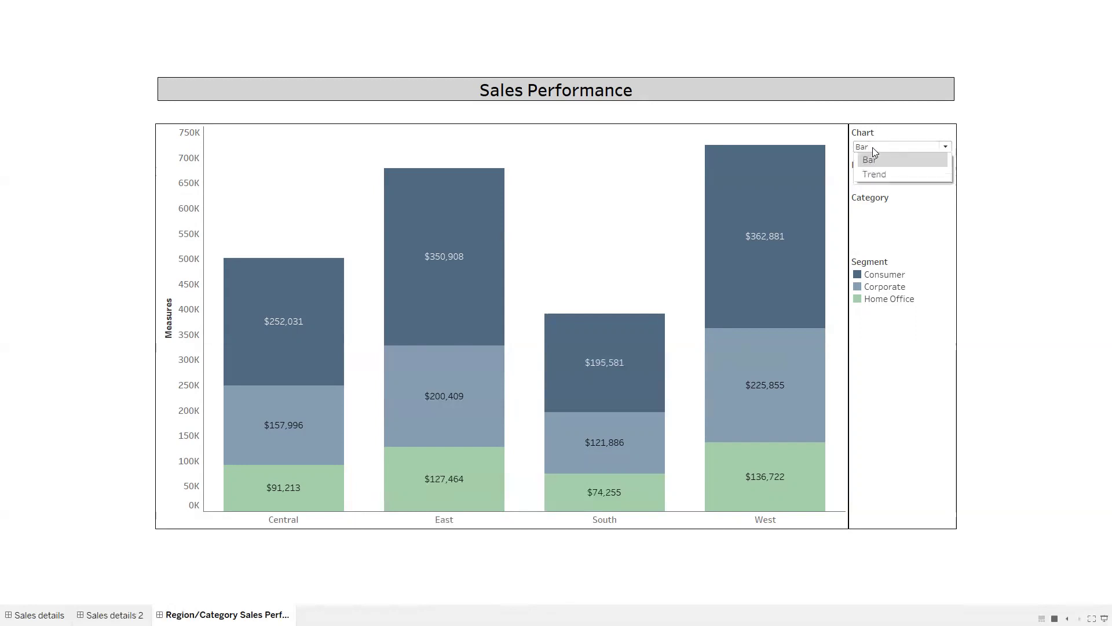
{"action": "left_click", "coordinate": [873, 147]}
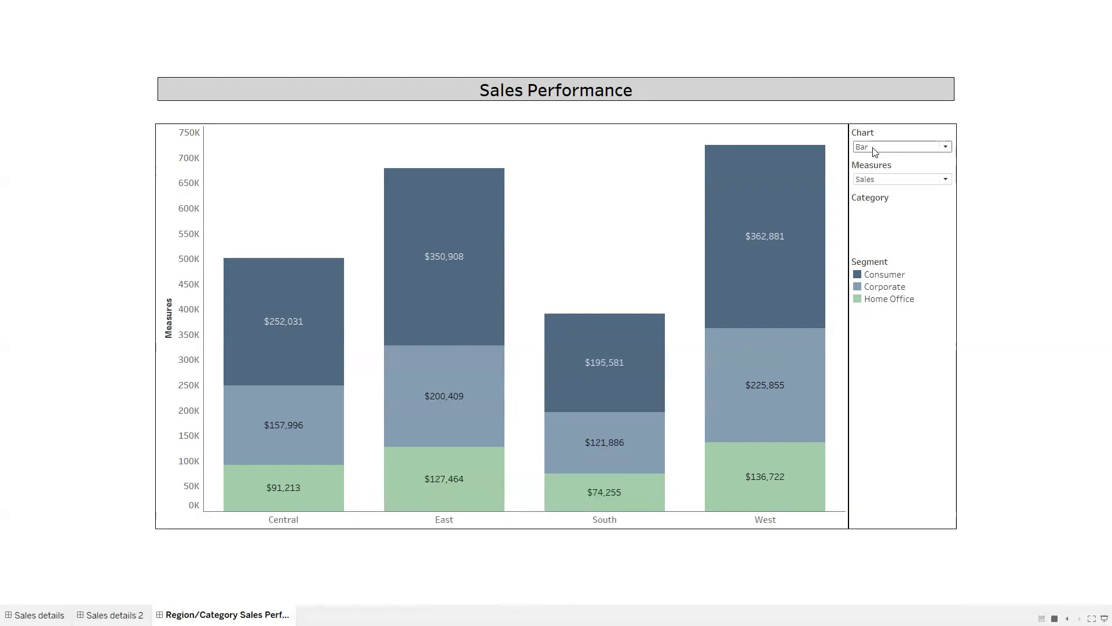
{"action": "left_click", "coordinate": [871, 183]}
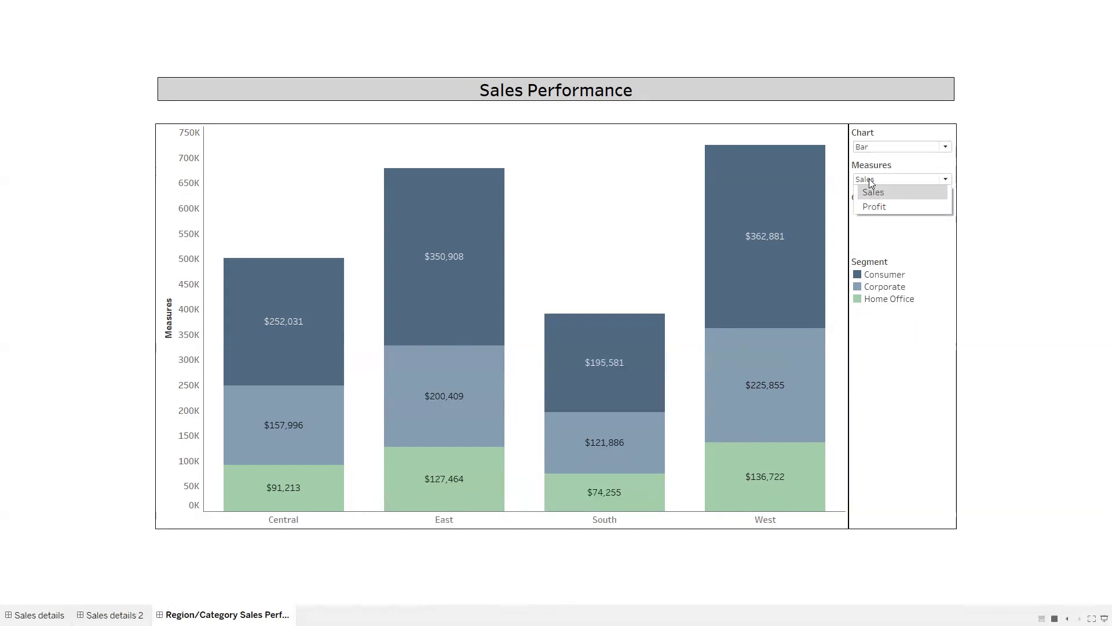
{"action": "left_click", "coordinate": [871, 183]}
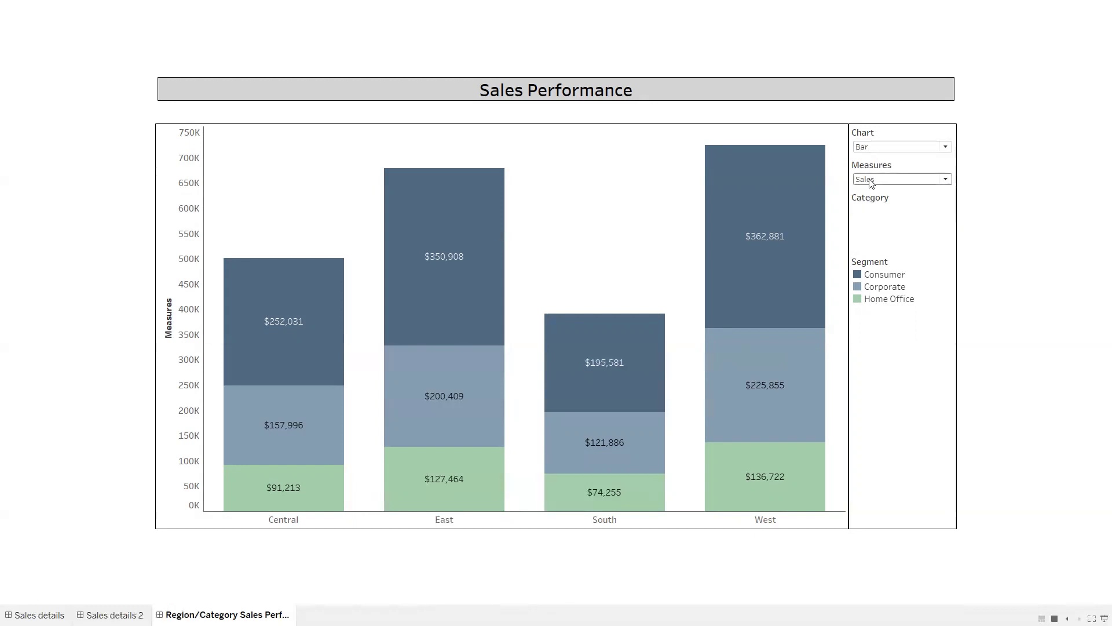
{"action": "left_click", "coordinate": [871, 183]}
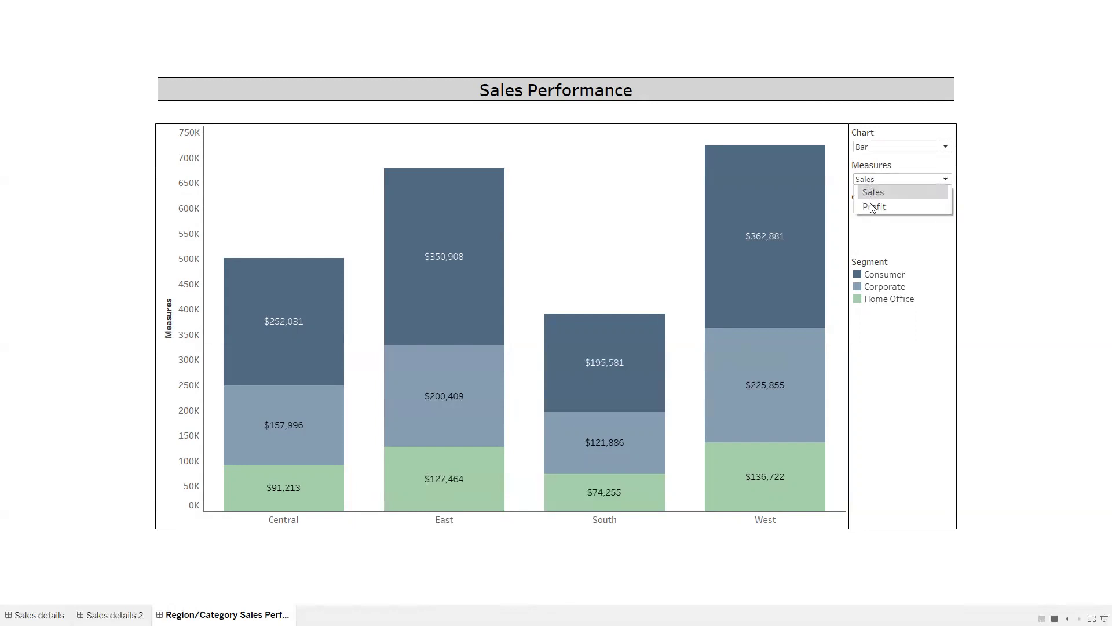
{"action": "left_click", "coordinate": [873, 206]}
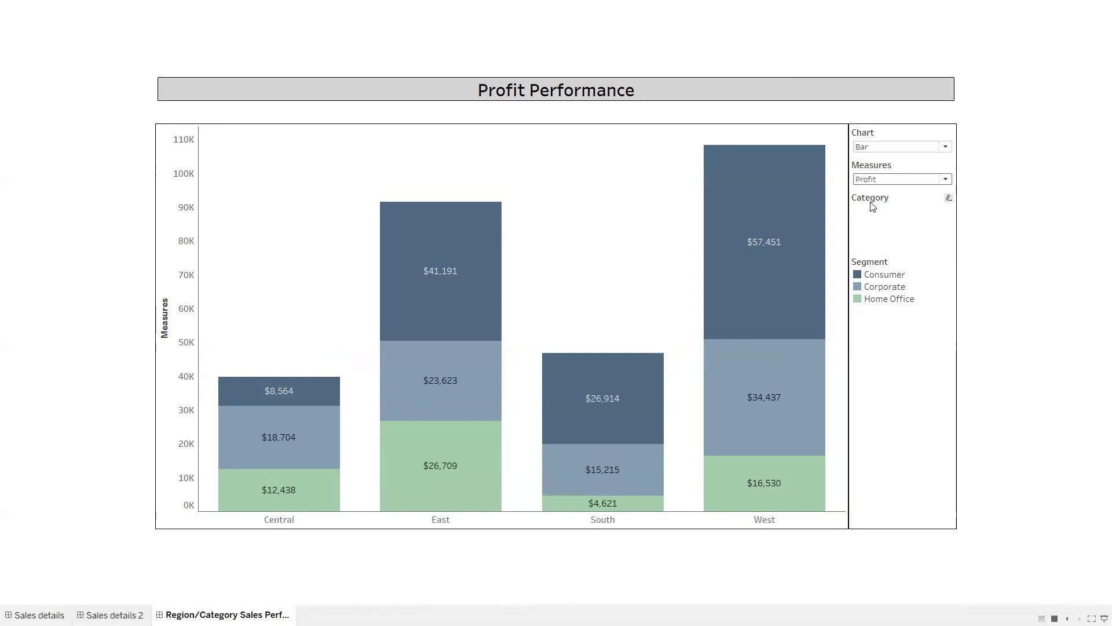
View the dashboard as a Trend chart and switch its measure back to Sales
{"action": "left_click", "coordinate": [869, 147]}
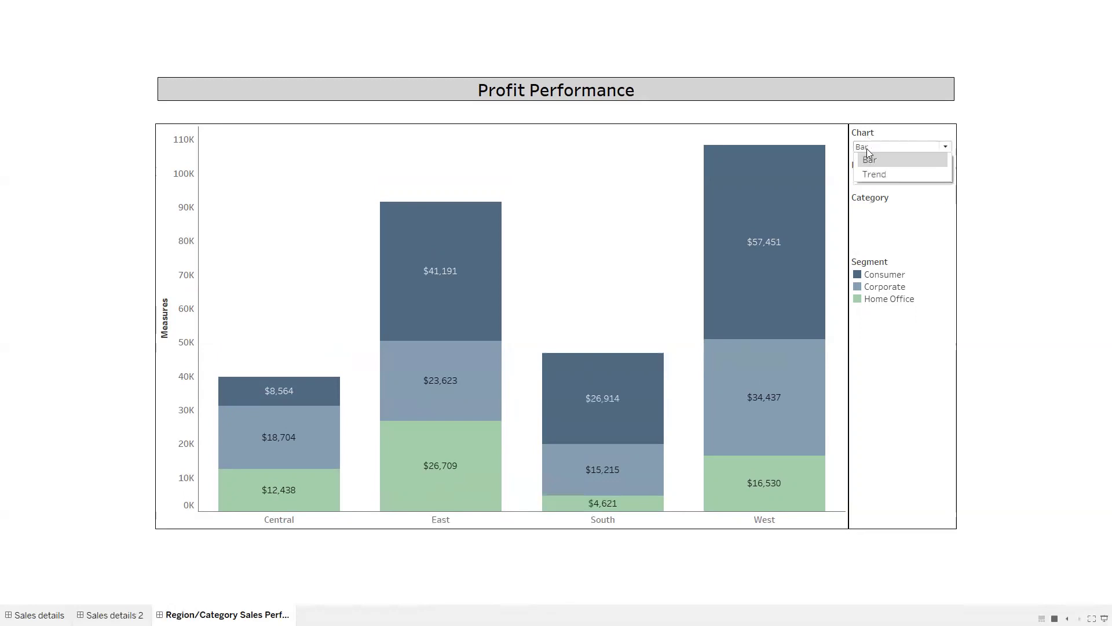
{"action": "left_click", "coordinate": [871, 174]}
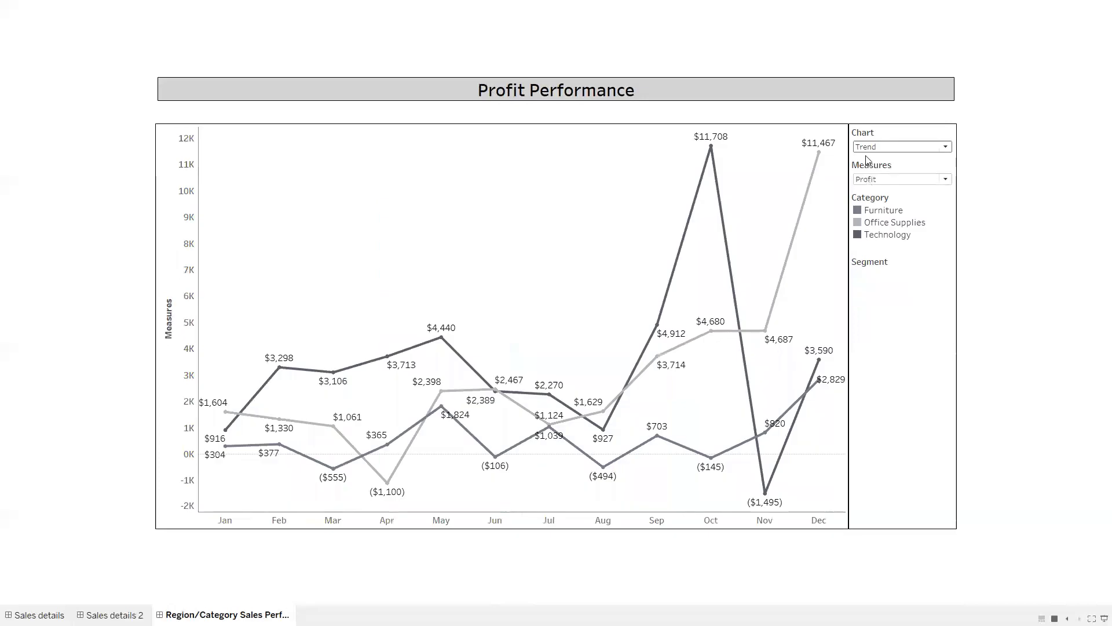
{"action": "left_click", "coordinate": [869, 179]}
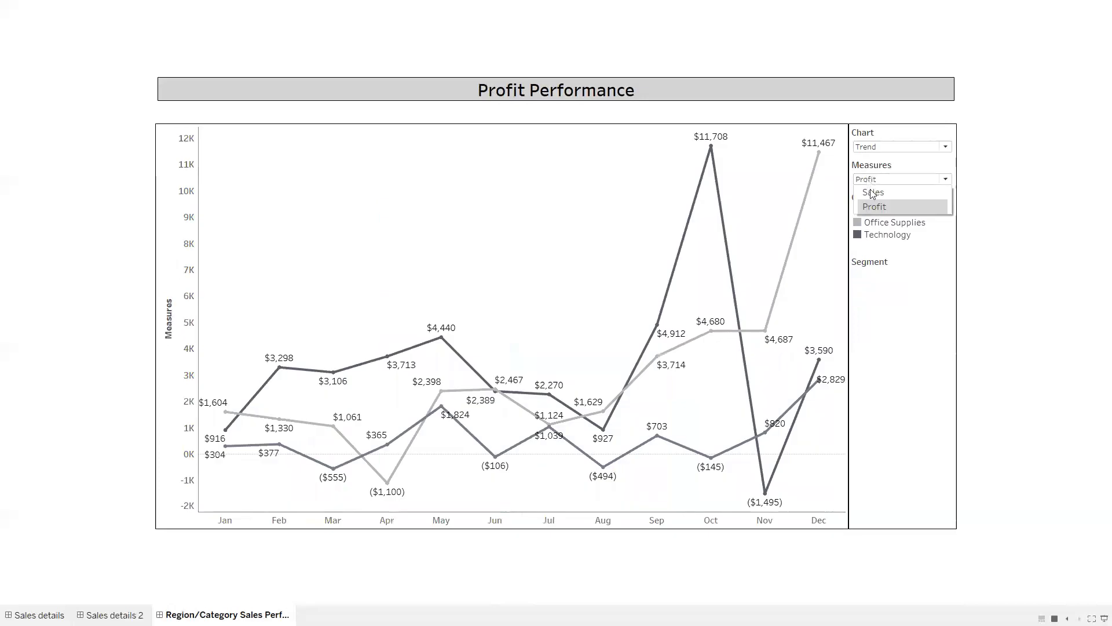
{"action": "left_click", "coordinate": [872, 192]}
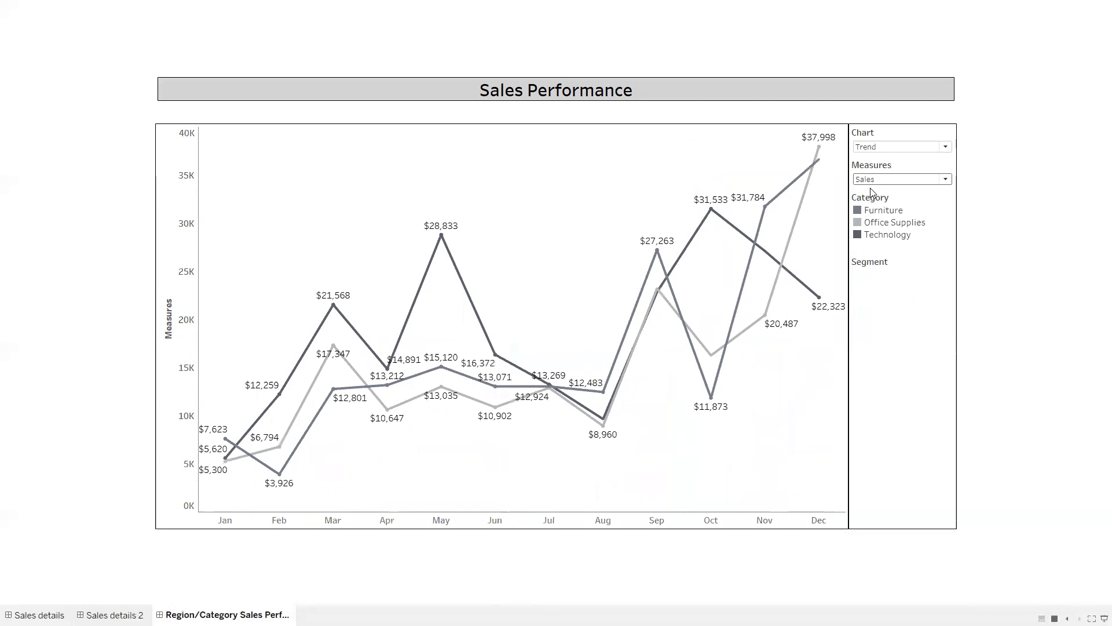
Leave presentation mode and switch to the "SWAP Sheet using Parameter" workbook
{"action": "key", "text": "Escape"}
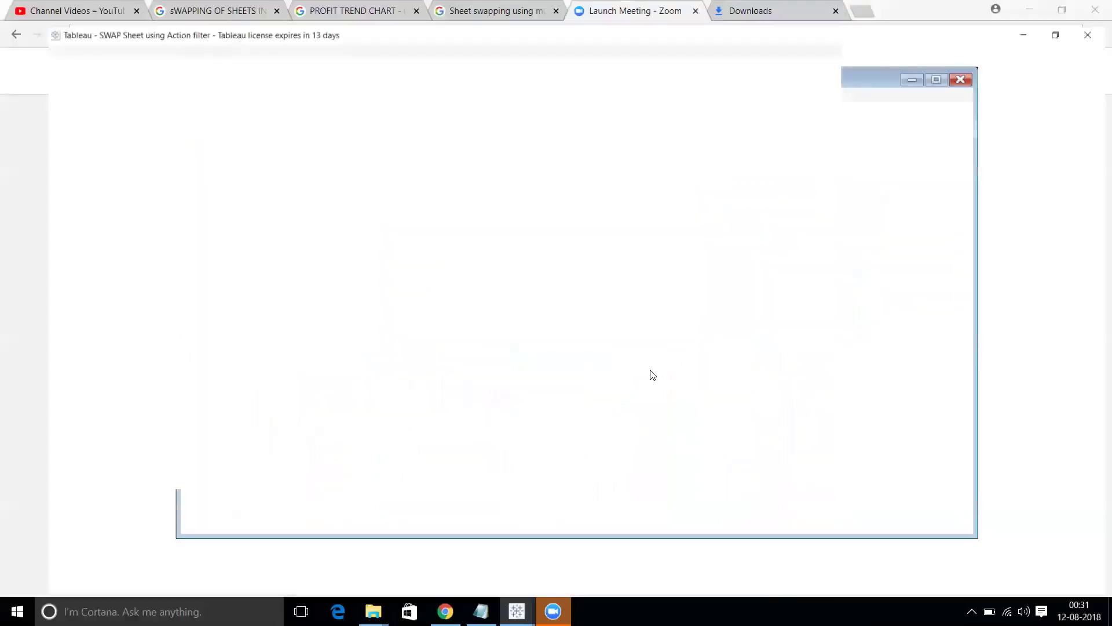
{"action": "mouse_move", "coordinate": [517, 609]}
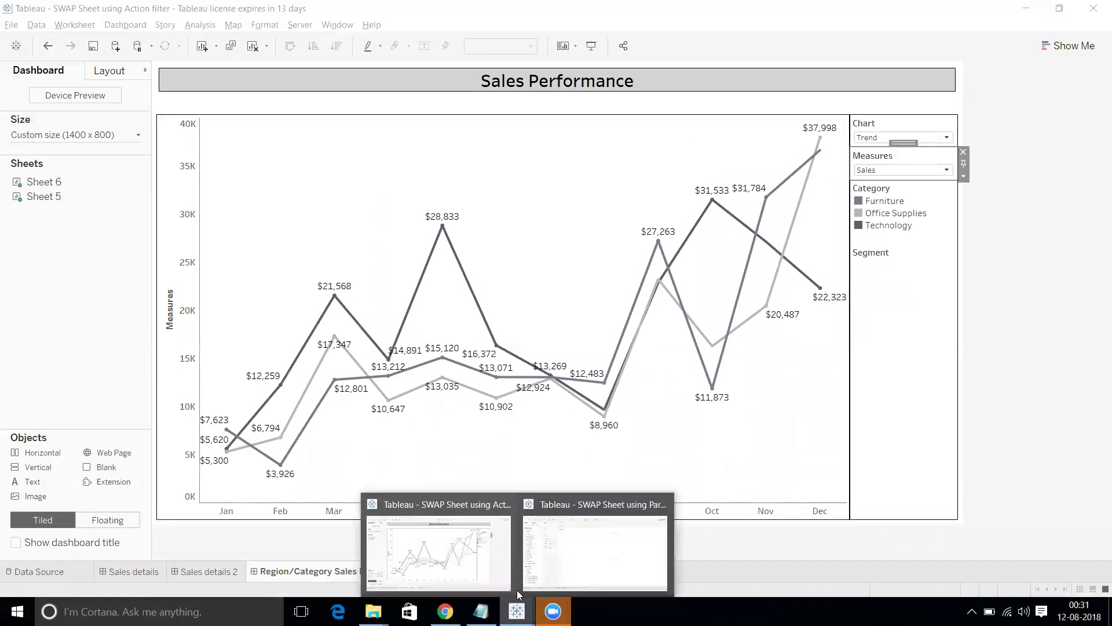
{"action": "left_click", "coordinate": [560, 566]}
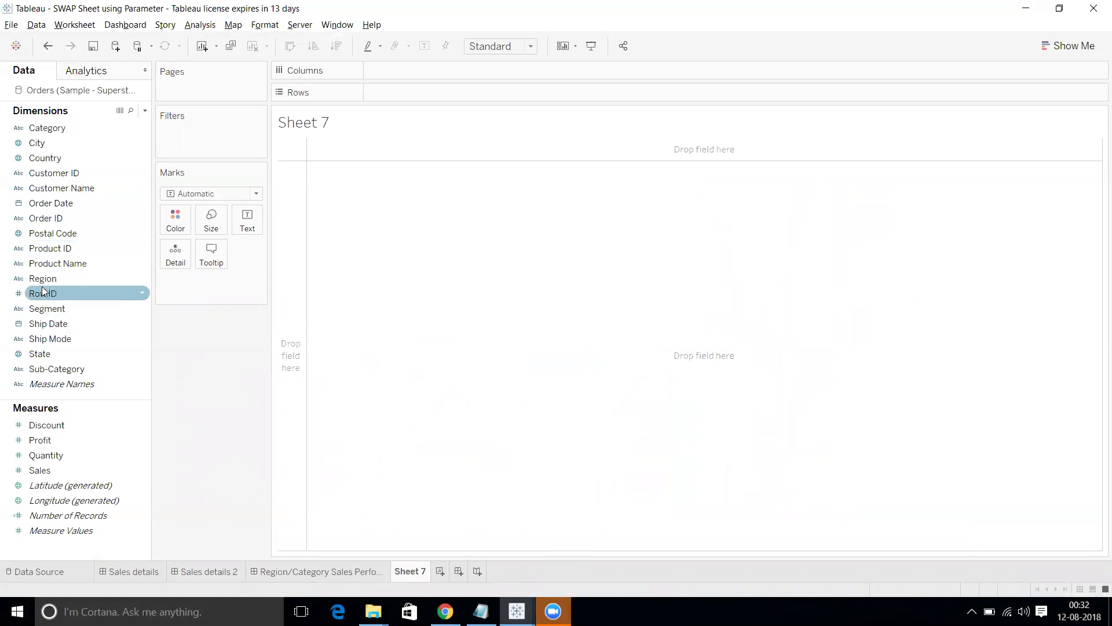
Build a vertical bar chart of Sales by Region on Sheet 7 and fit it to Entire View
{"action": "left_click_drag", "start_coordinate": [42, 286], "coordinate": [384, 97]}
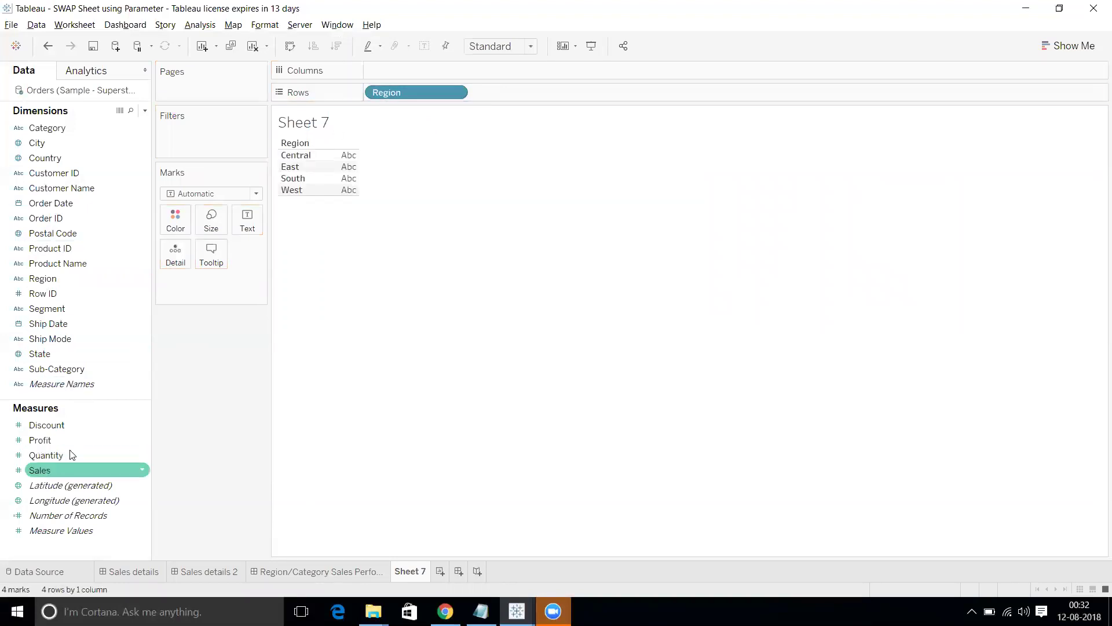
{"action": "left_click_drag", "start_coordinate": [42, 470], "coordinate": [395, 72]}
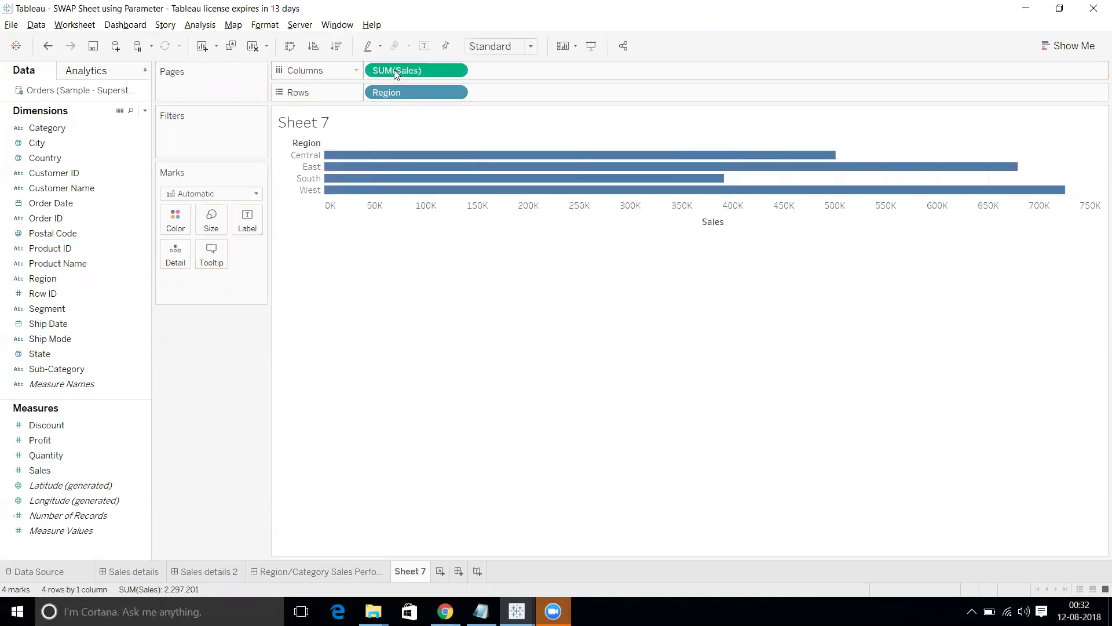
{"action": "left_click", "coordinate": [291, 54]}
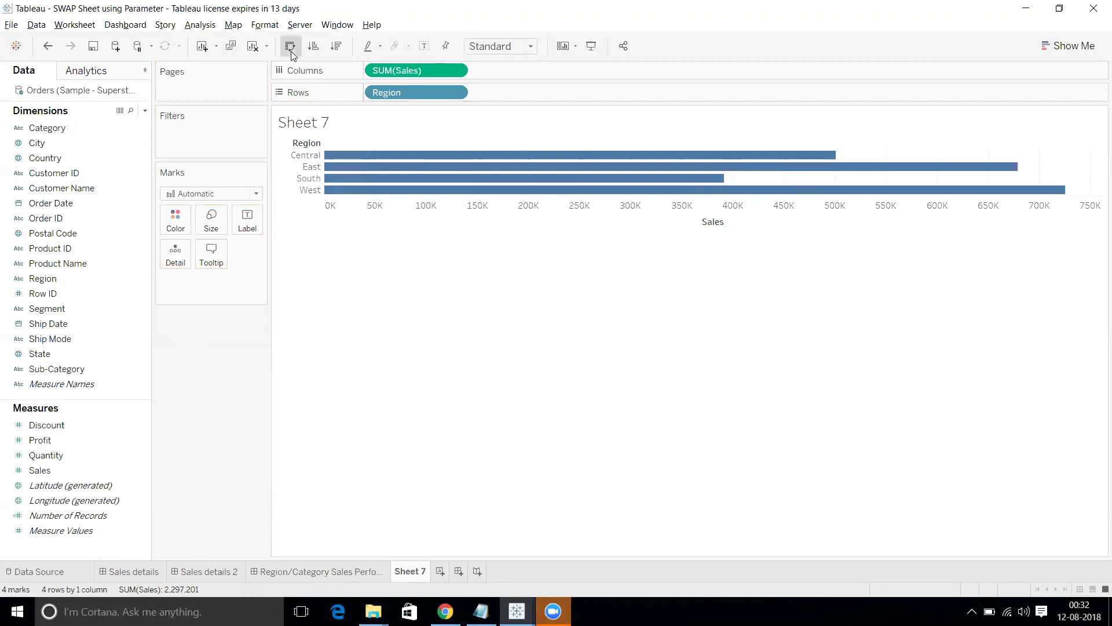
{"action": "left_click", "coordinate": [496, 46]}
{"action": "left_click", "coordinate": [497, 104]}
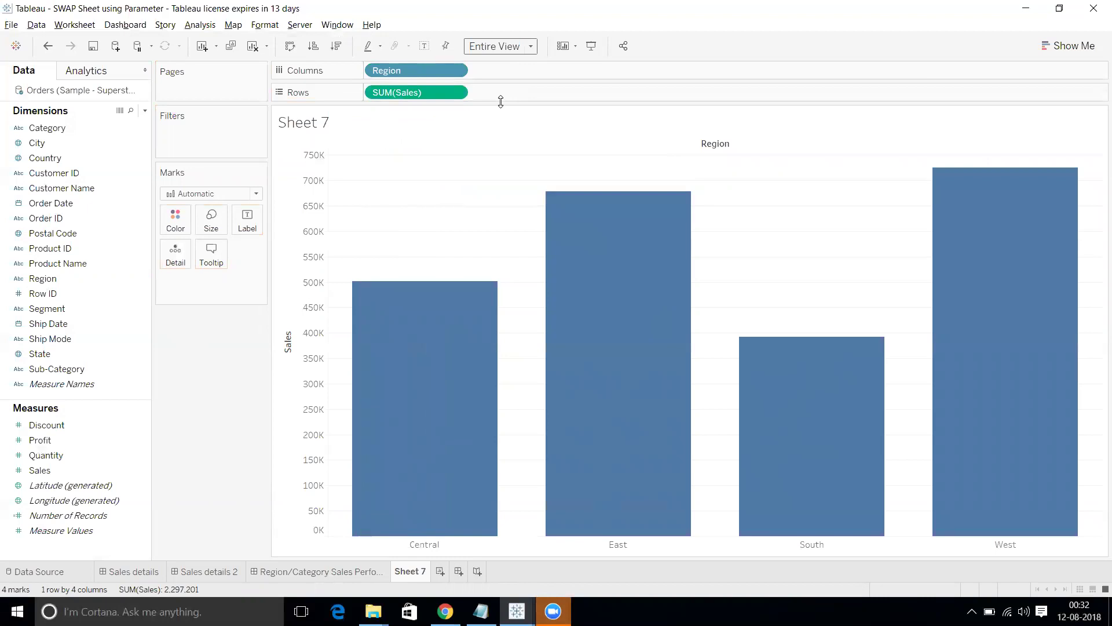
Hide the chart's field labels for columns and set the row grid lines to None
{"action": "right_click", "coordinate": [682, 148]}
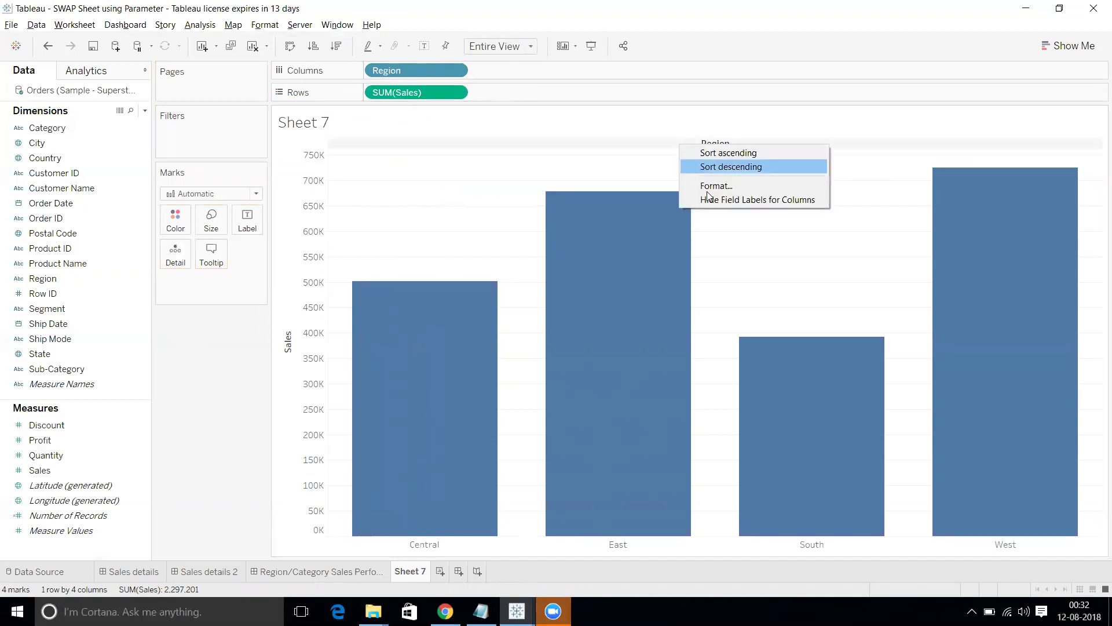
{"action": "left_click", "coordinate": [713, 200]}
{"action": "right_click", "coordinate": [493, 173]}
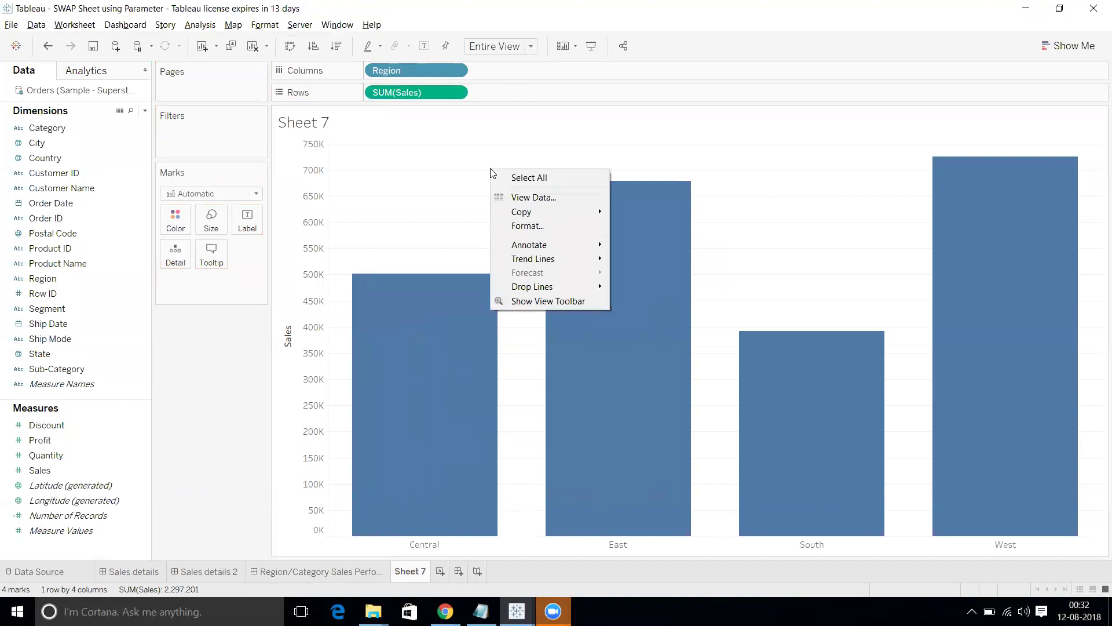
{"action": "left_click", "coordinate": [521, 225]}
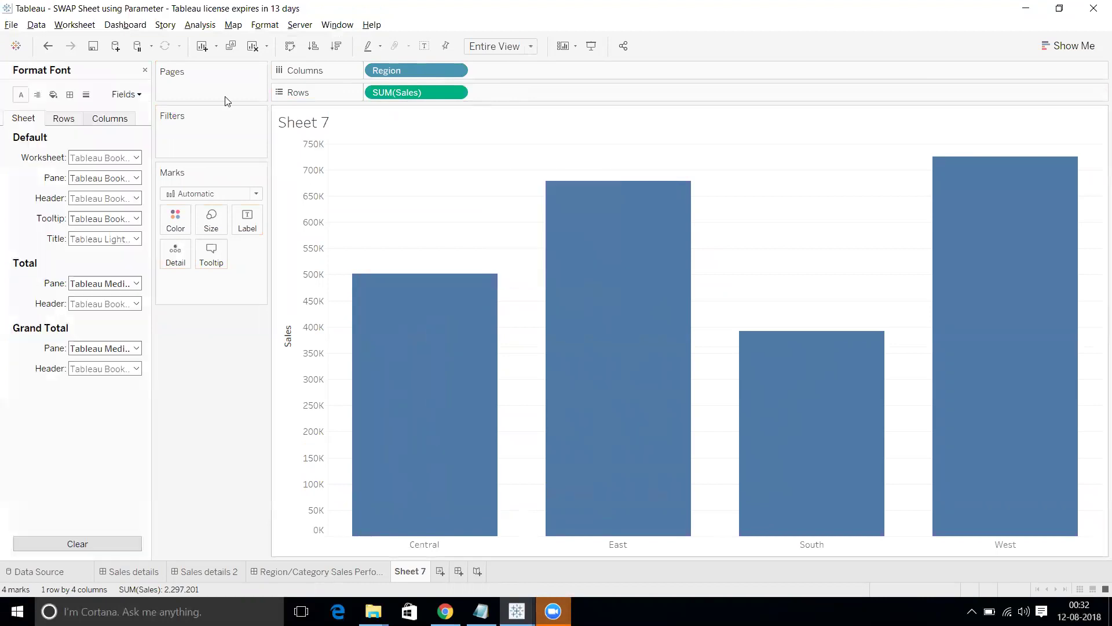
{"action": "left_click", "coordinate": [86, 95]}
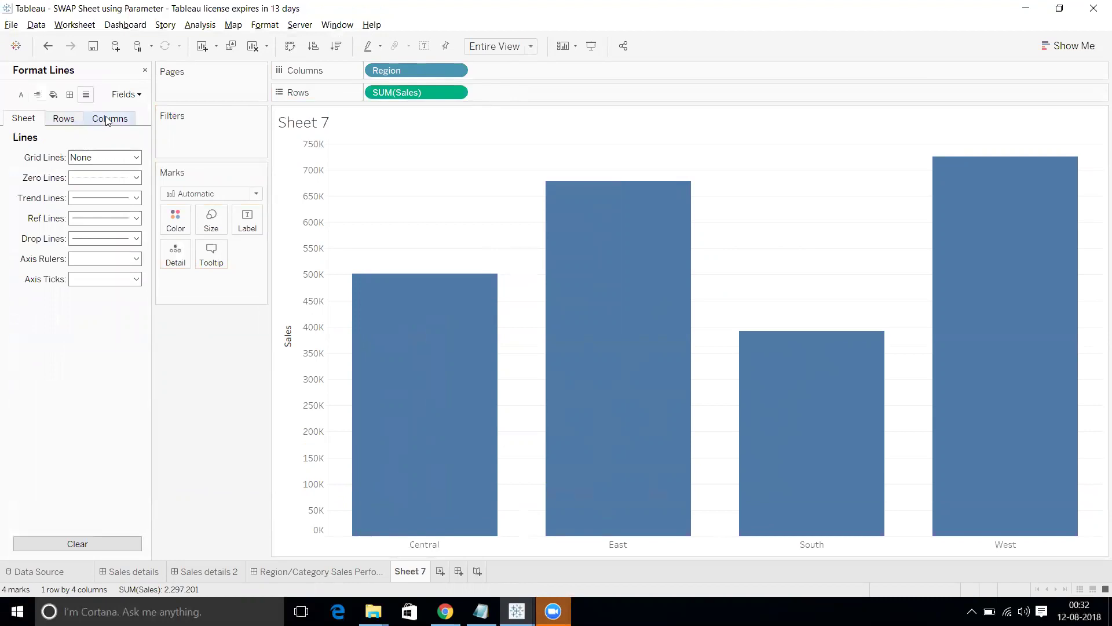
{"action": "left_click", "coordinate": [63, 118]}
{"action": "left_click", "coordinate": [106, 162]}
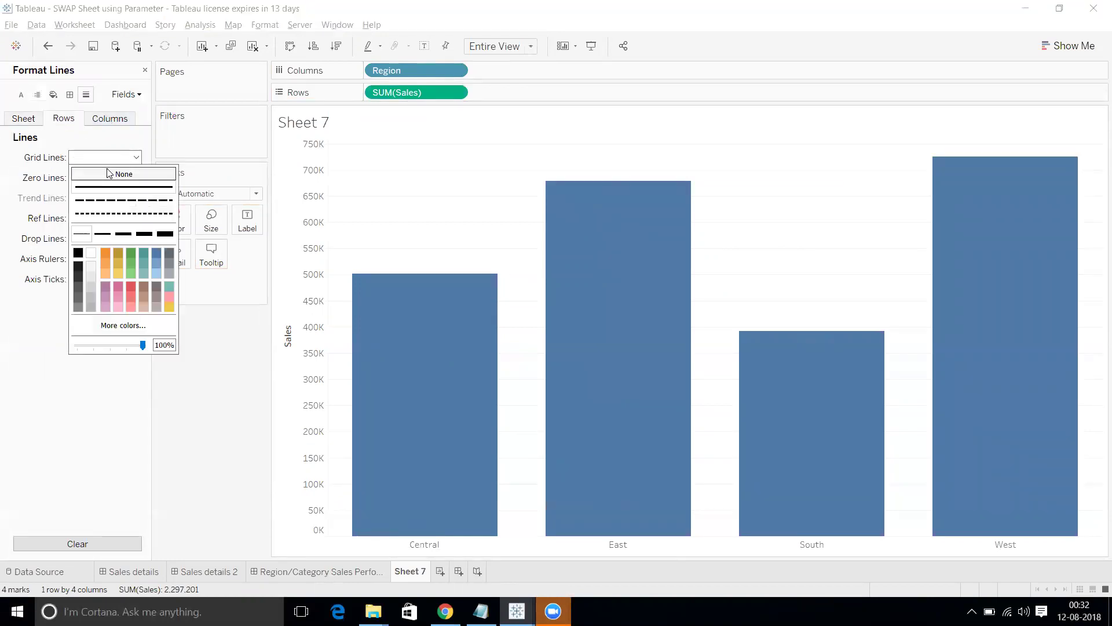
{"action": "left_click", "coordinate": [556, 171]}
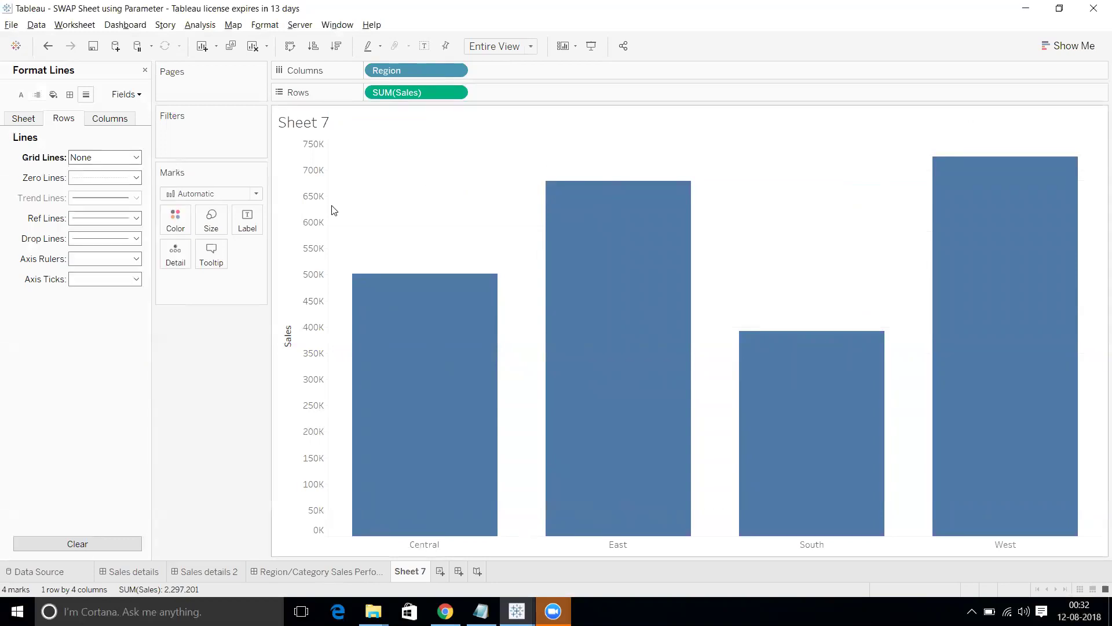
Format the axis rulers for both rows and columns as thin solid grey lines, and close the line formatting
{"action": "left_click", "coordinate": [103, 259]}
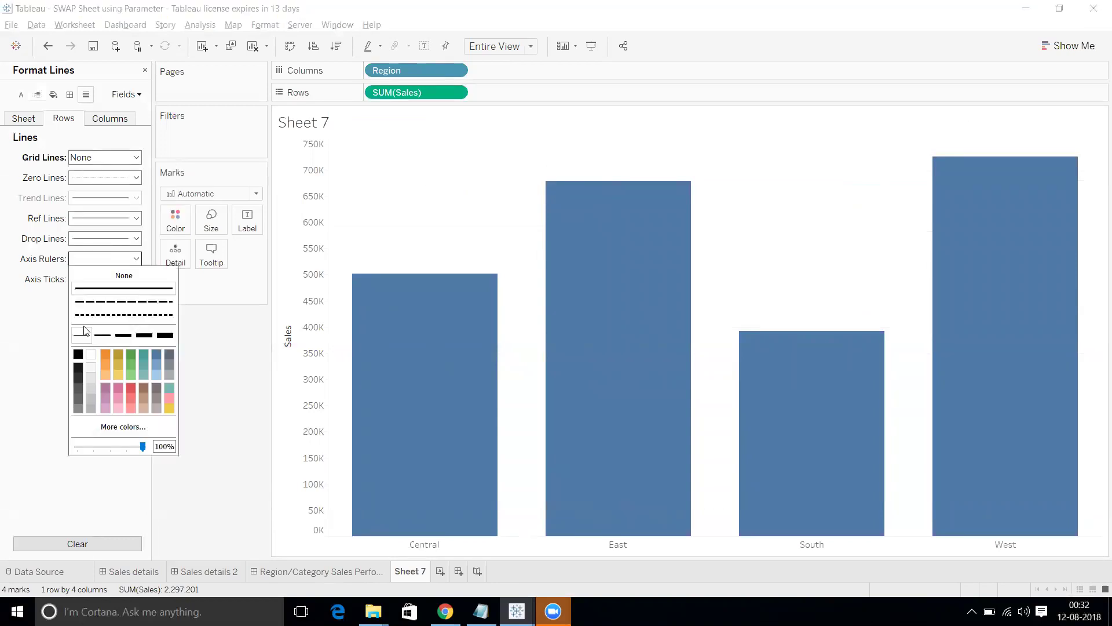
{"action": "left_click", "coordinate": [80, 408]}
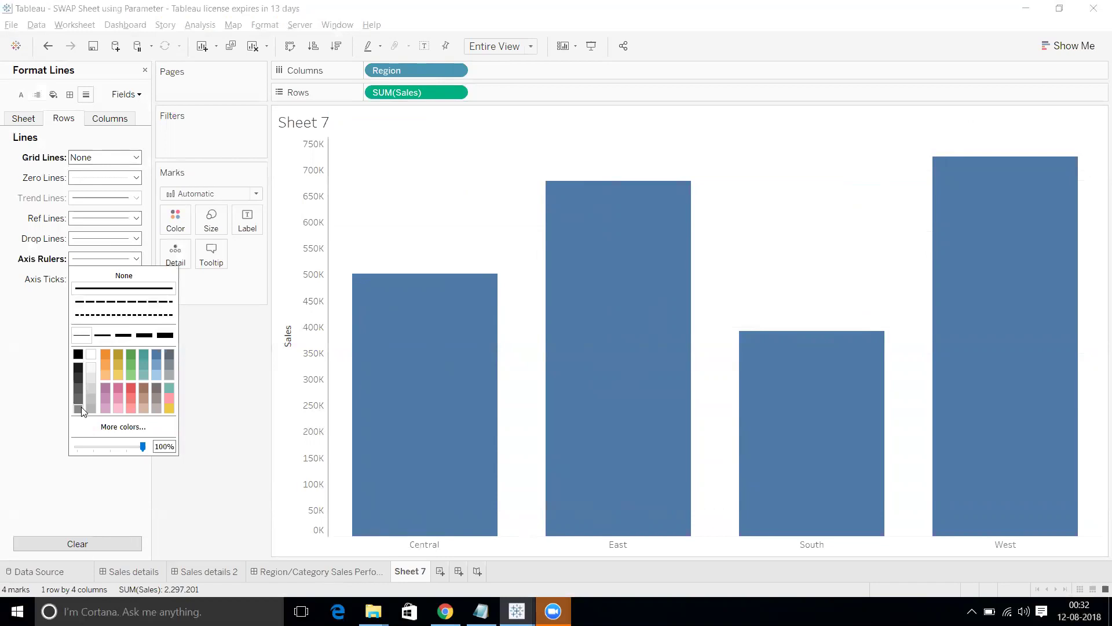
{"action": "left_click", "coordinate": [18, 350]}
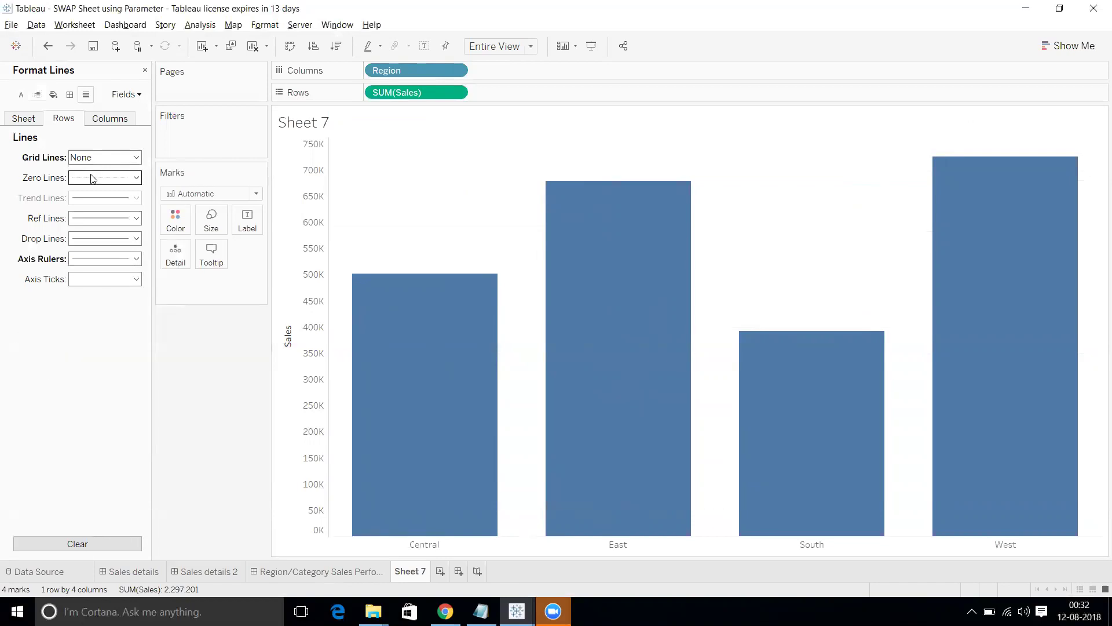
{"action": "left_click", "coordinate": [103, 120]}
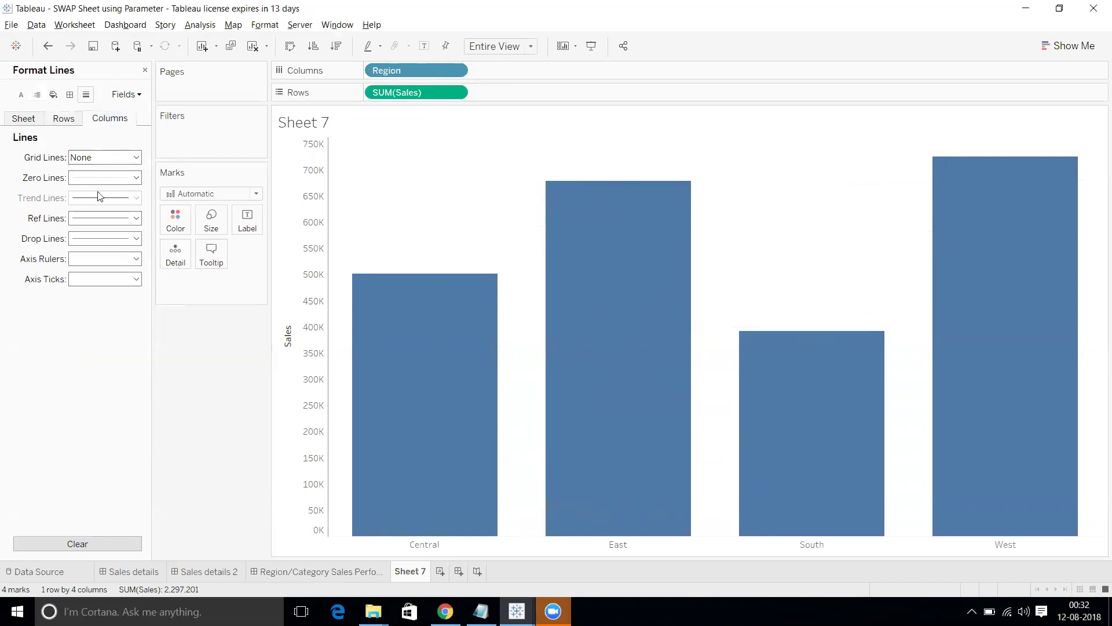
{"action": "left_click", "coordinate": [98, 259]}
{"action": "left_click", "coordinate": [81, 407]}
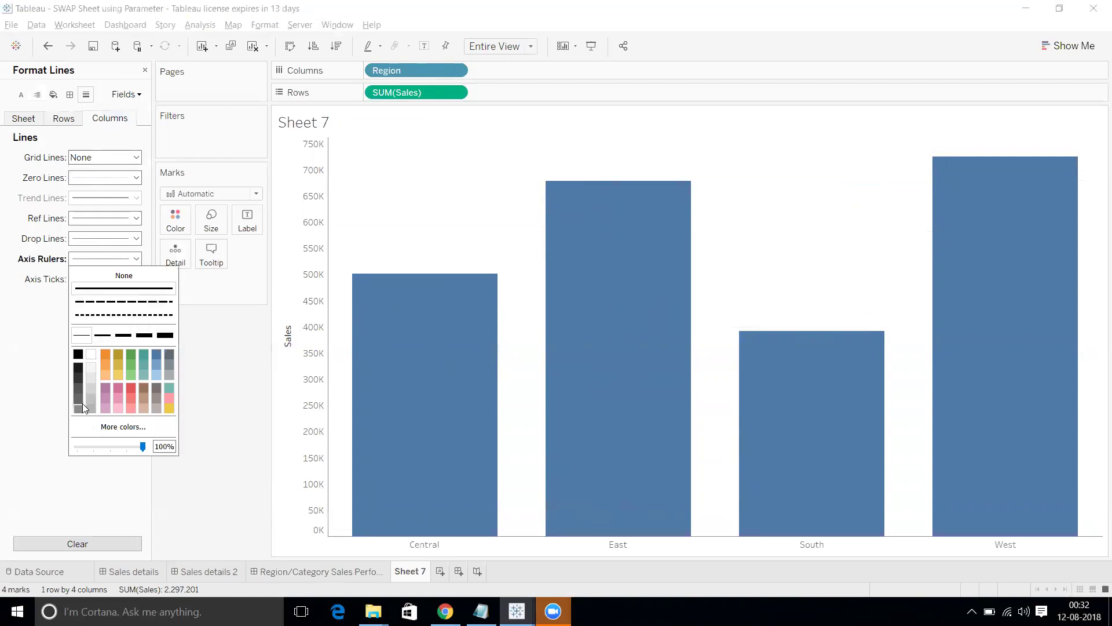
{"action": "left_click", "coordinate": [397, 182]}
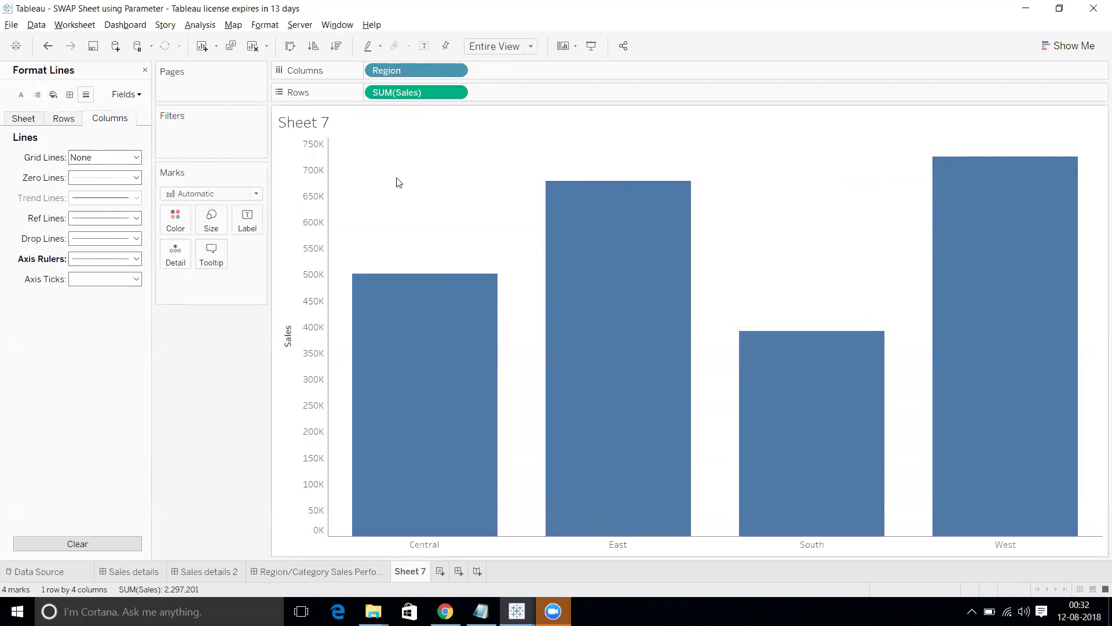
{"action": "left_click", "coordinate": [145, 70]}
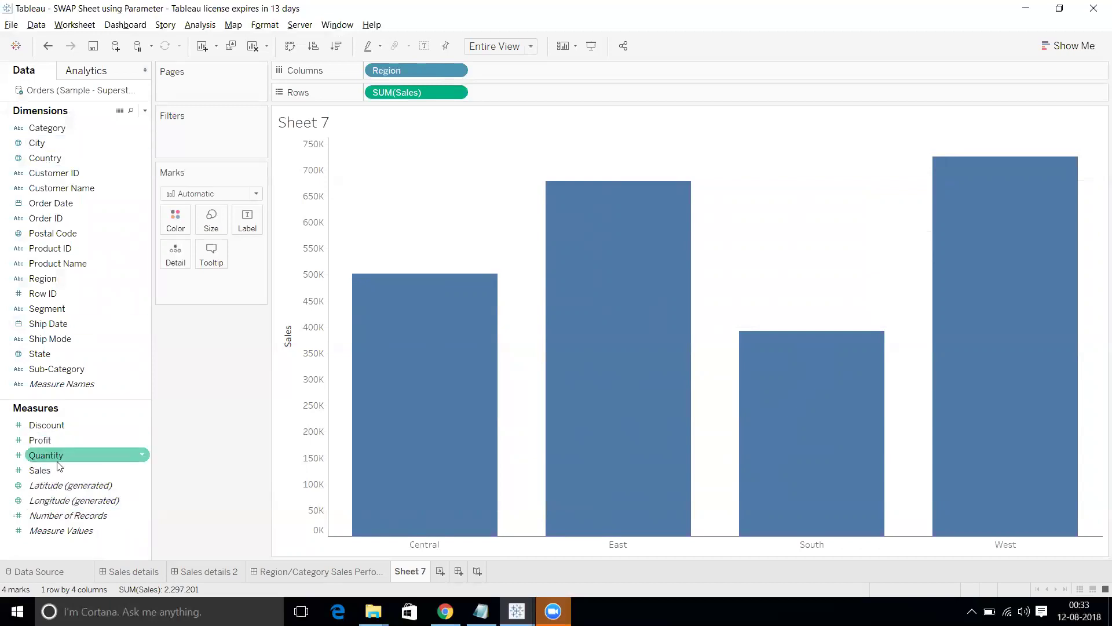
Start a new parameter named "Measures" with the String data type and a list of allowable values
{"action": "left_click", "coordinate": [144, 111]}
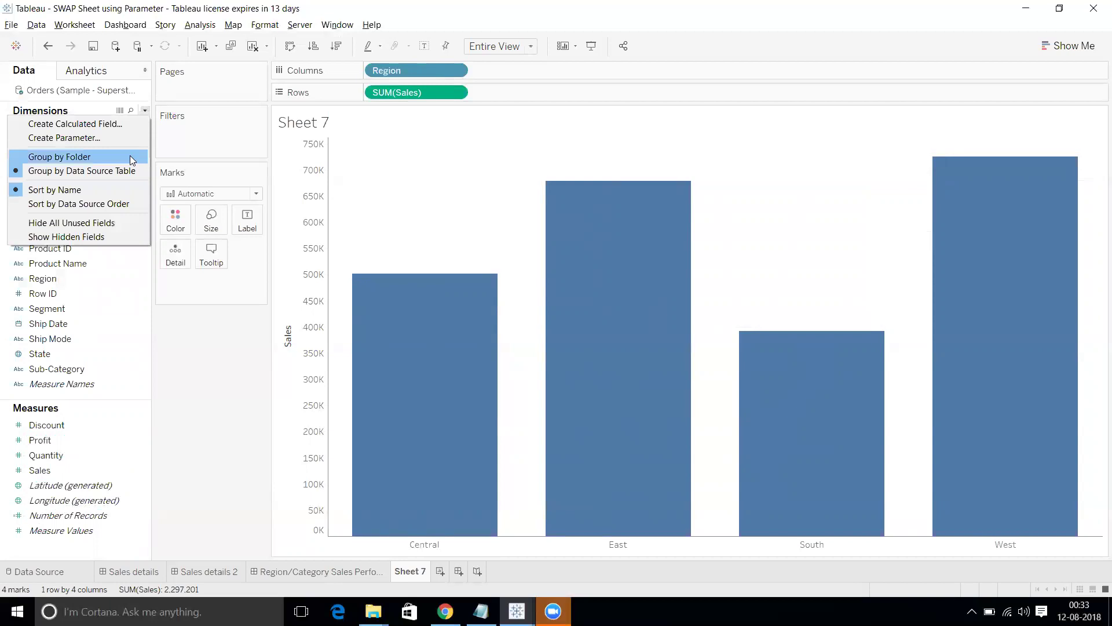
{"action": "left_click", "coordinate": [113, 139]}
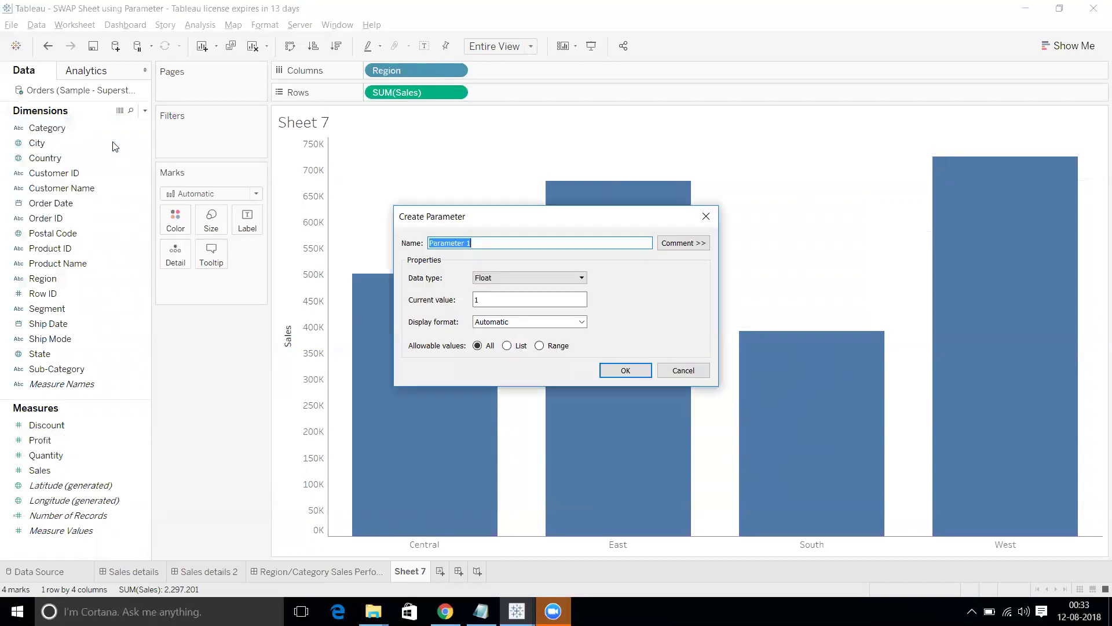
{"action": "type", "text": "Measures"}
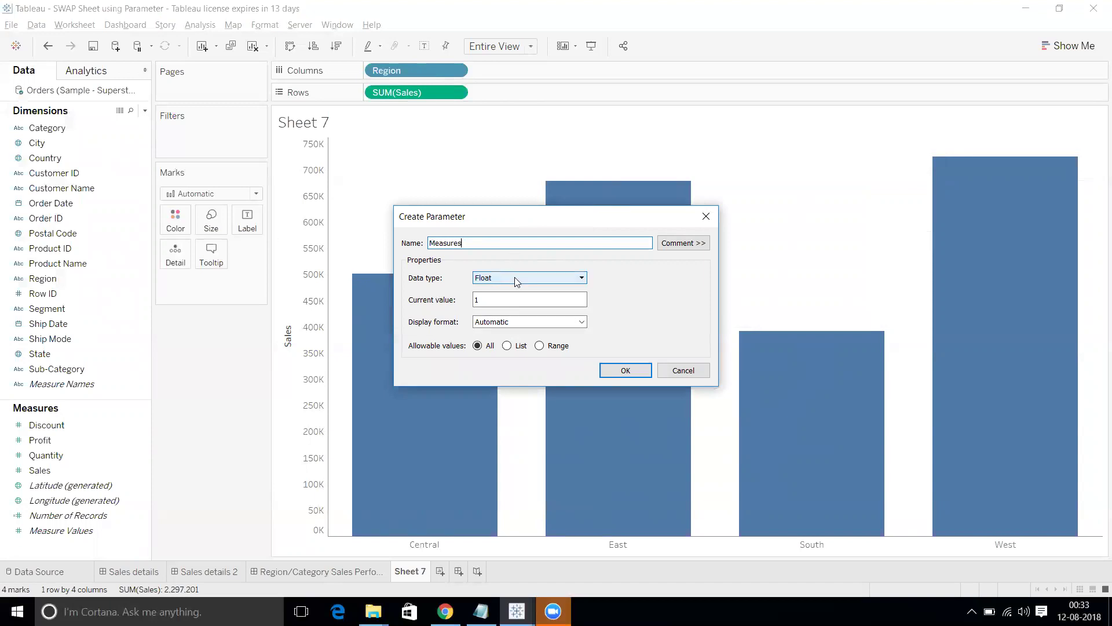
{"action": "left_click", "coordinate": [506, 347]}
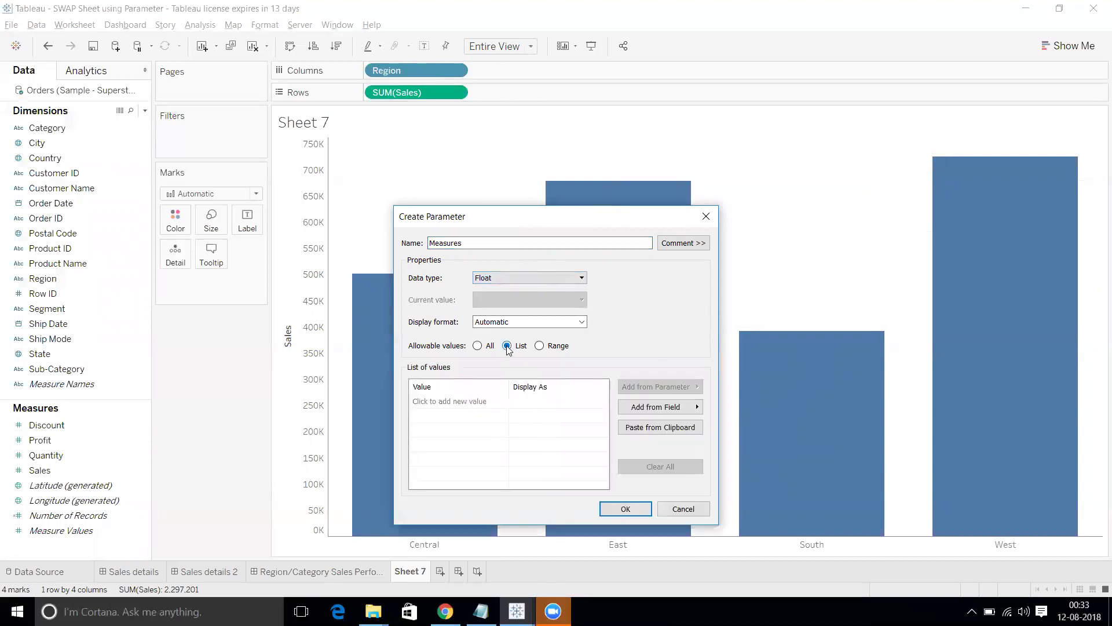
{"action": "left_click", "coordinate": [531, 276]}
{"action": "left_click", "coordinate": [519, 309]}
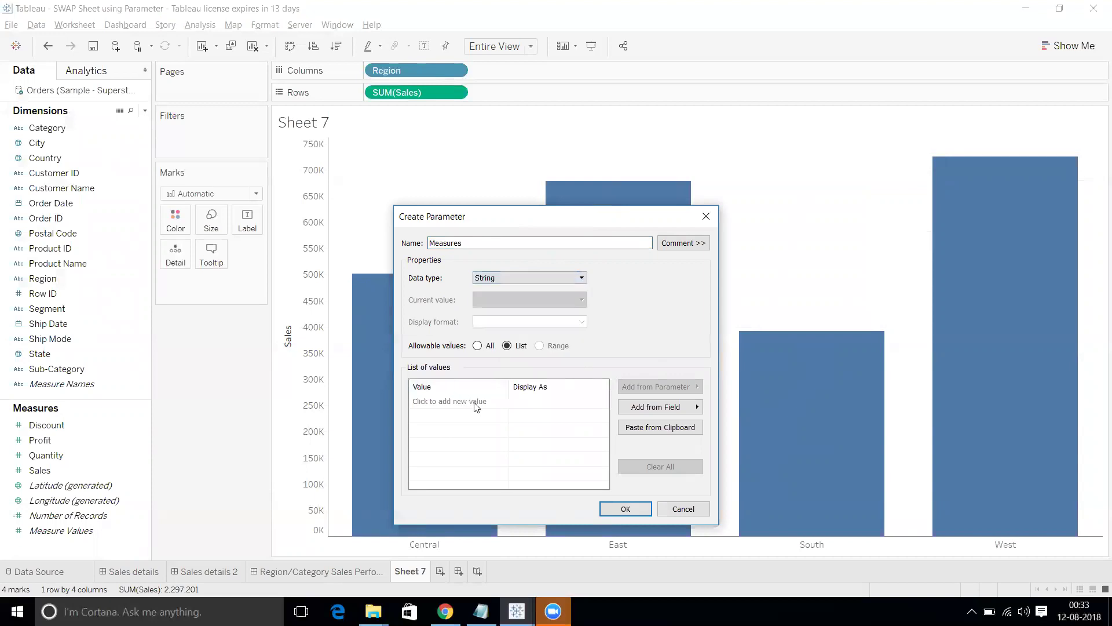
Add Sales and Profit to the parameter's list of values and create the parameter
{"action": "left_click", "coordinate": [475, 401]}
{"action": "type", "text": "Sales"}
{"action": "left_click", "coordinate": [448, 420]}
{"action": "type", "text": "Pr"}
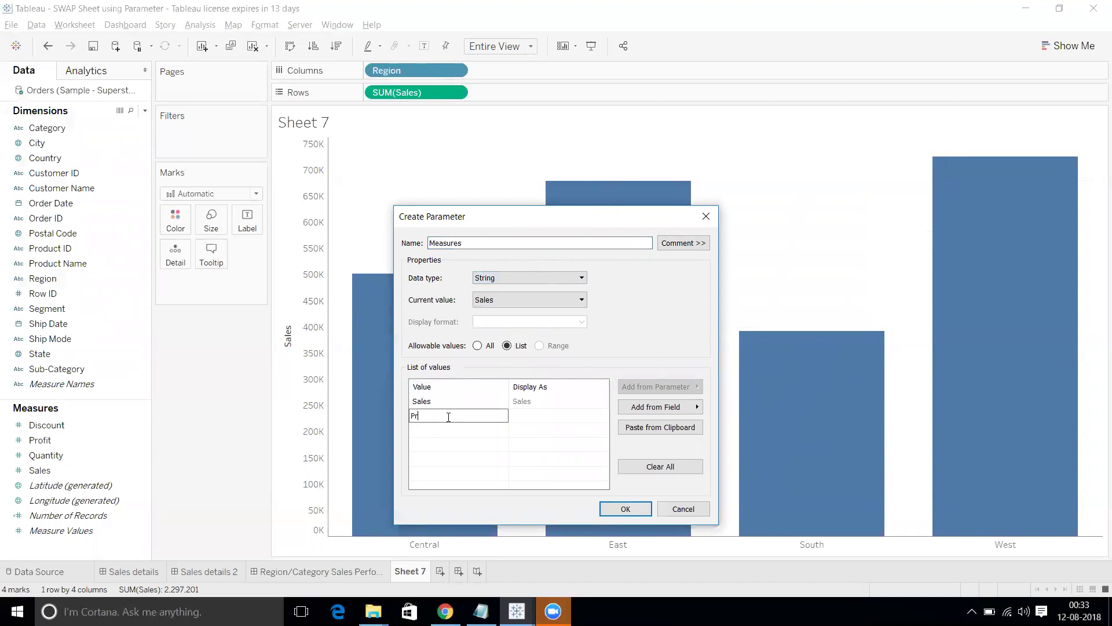
{"action": "type", "text": "ofit"}
{"action": "key", "text": "Return"}
{"action": "left_click", "coordinate": [626, 509]}
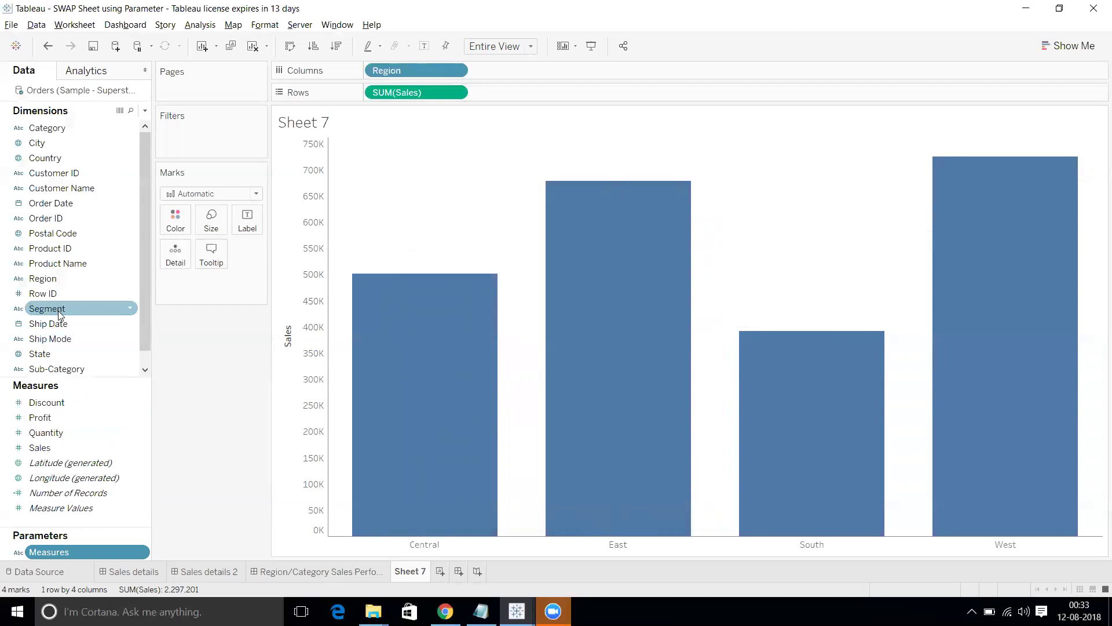
Create a new calculated field named Measure.Calc
{"action": "left_click", "coordinate": [145, 112]}
{"action": "left_click", "coordinate": [128, 121]}
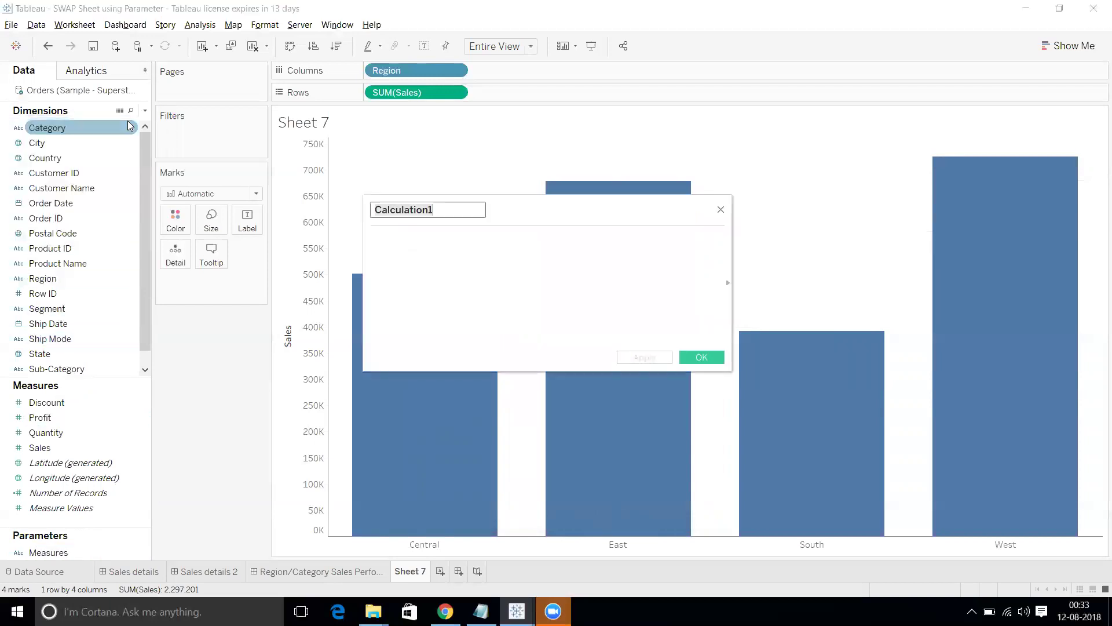
{"action": "type", "text": "Measure"}
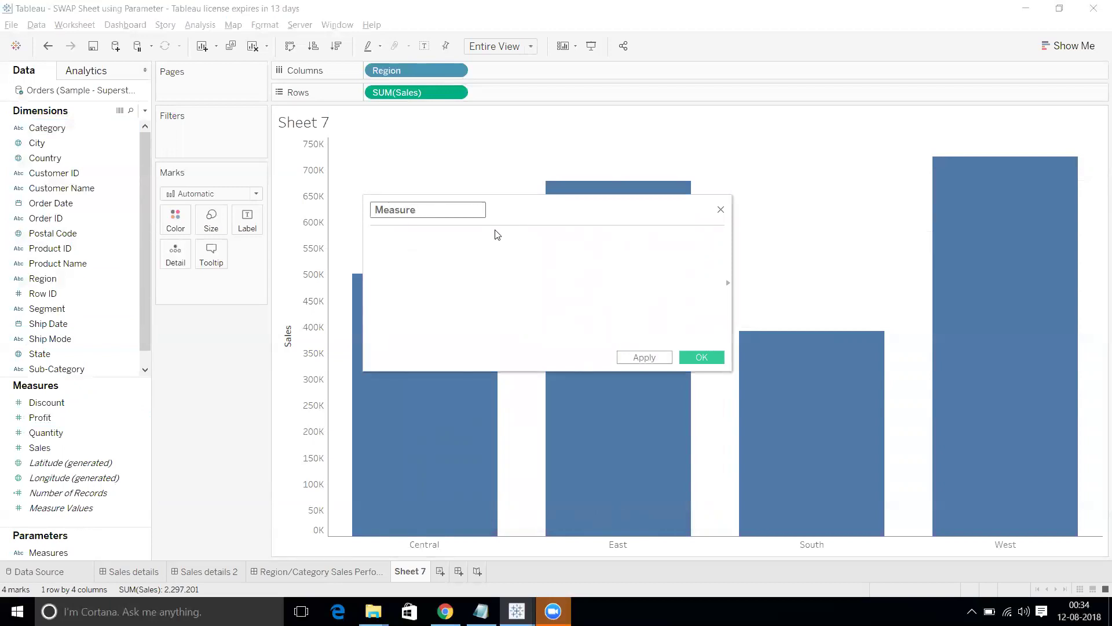
{"action": "type", "text": ">"}
{"action": "key", "text": "BackSpace"}
{"action": "type", "text": ".Calc"}
{"action": "left_click", "coordinate": [86, 478]}
{"action": "left_click", "coordinate": [72, 521]}
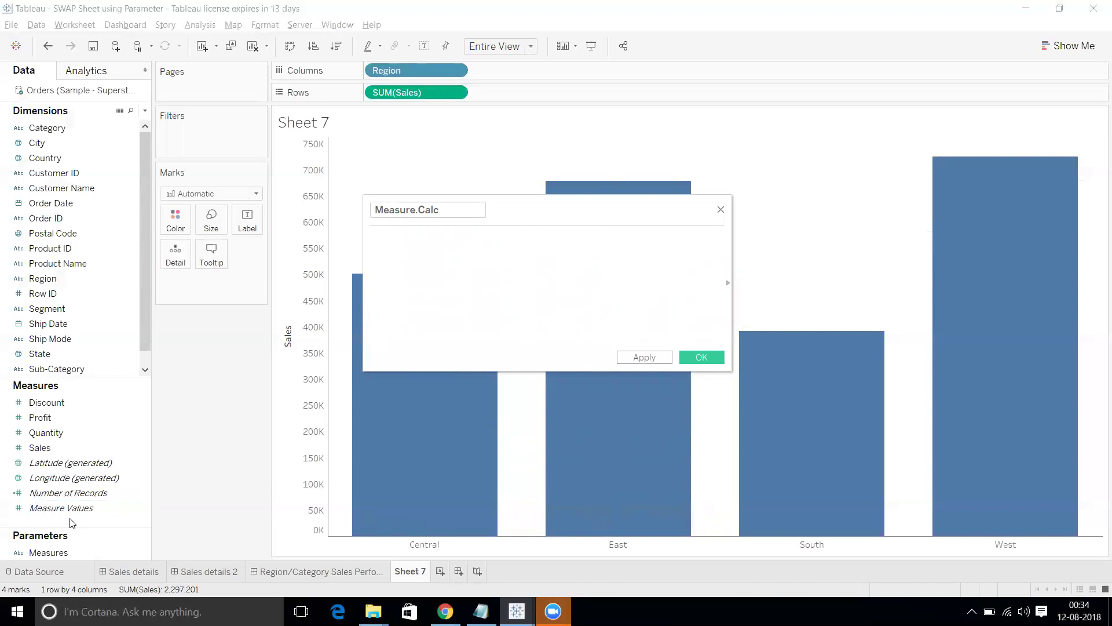
Begin the Measure.Calc formula with CASE [Measures], using the Measures parameter, and start a new line
{"action": "type", "text": "CASE"}
{"action": "type", "text": " ["}
{"action": "type", "text": "M"}
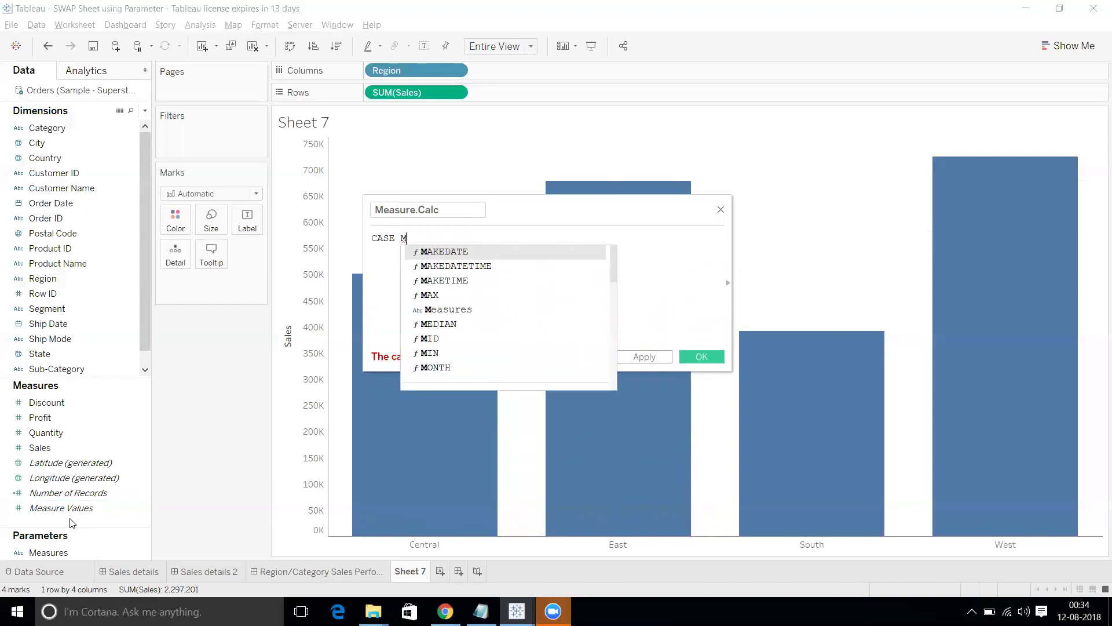
{"action": "type", "text": "e"}
{"action": "key", "text": "Return"}
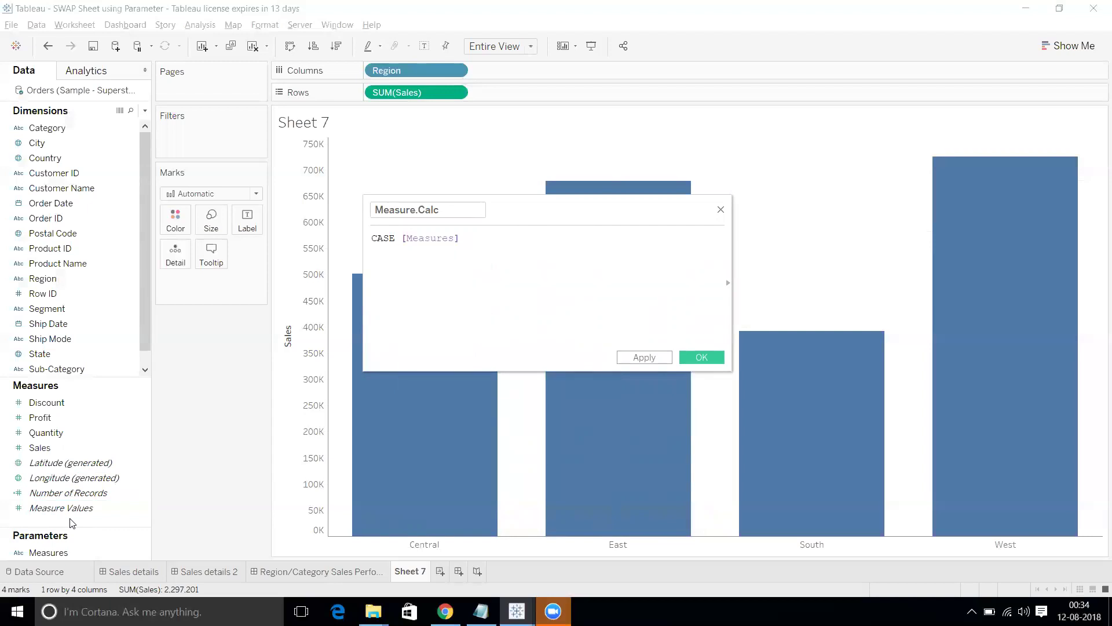
{"action": "key", "text": "Return"}
{"action": "type", "text": "WHEN [Sale"}
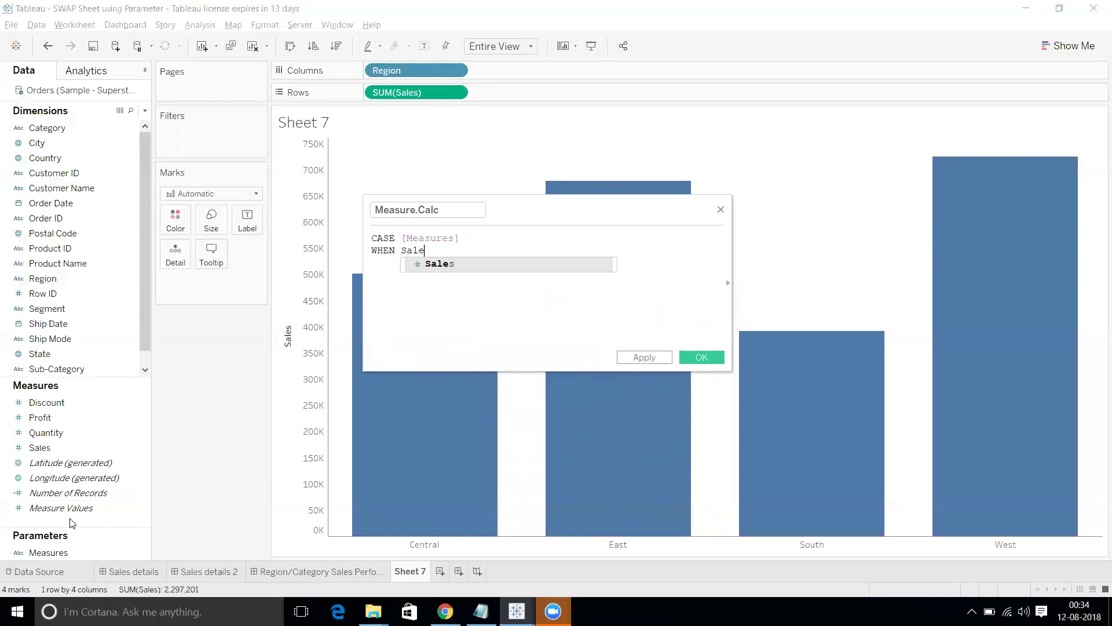
{"action": "key", "text": "Return"}
{"action": "type", "text": "THEN"}
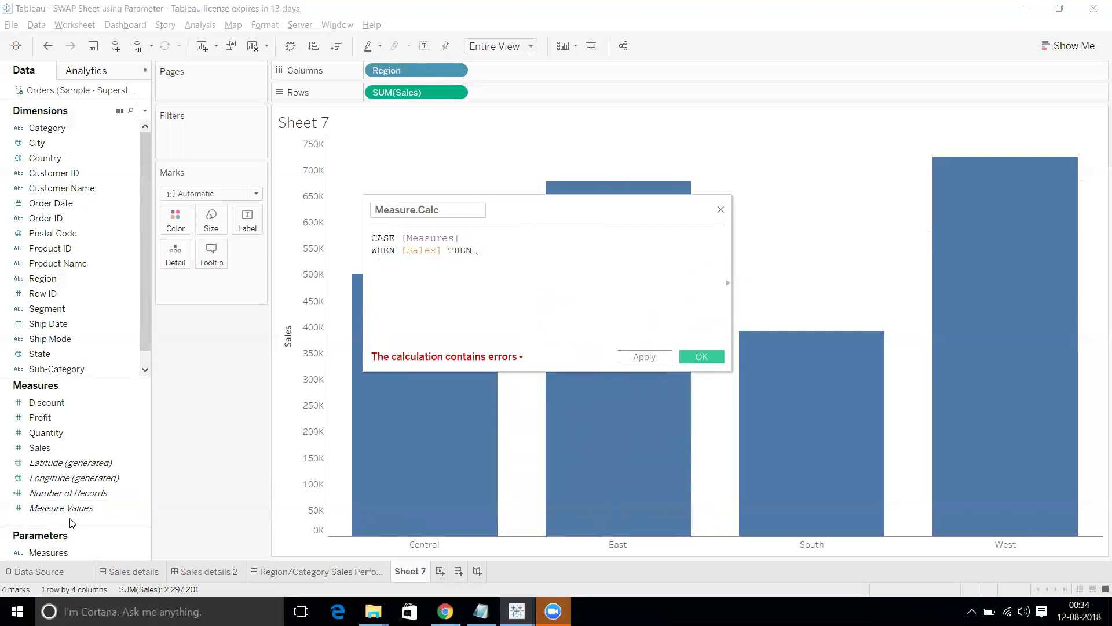
{"action": "key", "text": "BackSpace"}
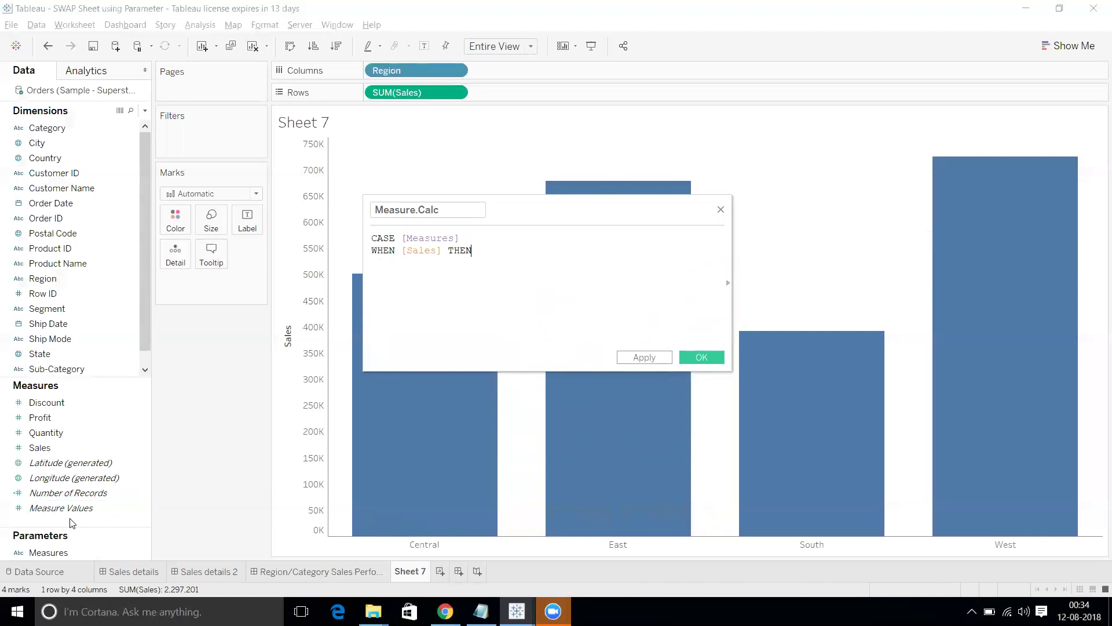
{"action": "key", "text": "BackSpace"}
{"action": "key", "text": "BackSpace"}
{"action": "key", "text": "BackSpace"}
{"action": "key", "text": "BackSpace"}
{"action": "key", "text": "BackSpace"}
{"action": "key", "text": "BackSpace"}
{"action": "key", "text": "BackSpace"}
{"action": "key", "text": "BackSpace"}
{"action": "key", "text": "BackSpace"}
{"action": "key", "text": "BackSpace"}
{"action": "key", "text": "BackSpace"}
{"action": "key", "text": "BackSpace"}
Complete the first formula branch as WHEN "Sales" THEN [Sales] and start a new line
{"action": "type", "text": "\"Sales\" THEN sa"}
{"action": "key", "text": "Return"}
{"action": "key", "text": "Return"}
Add the branch WHEN "Profit" THEN [Profit], close the formula with END, and save the calculated field
{"action": "type", "text": "WHEN \"Profit\" T"}
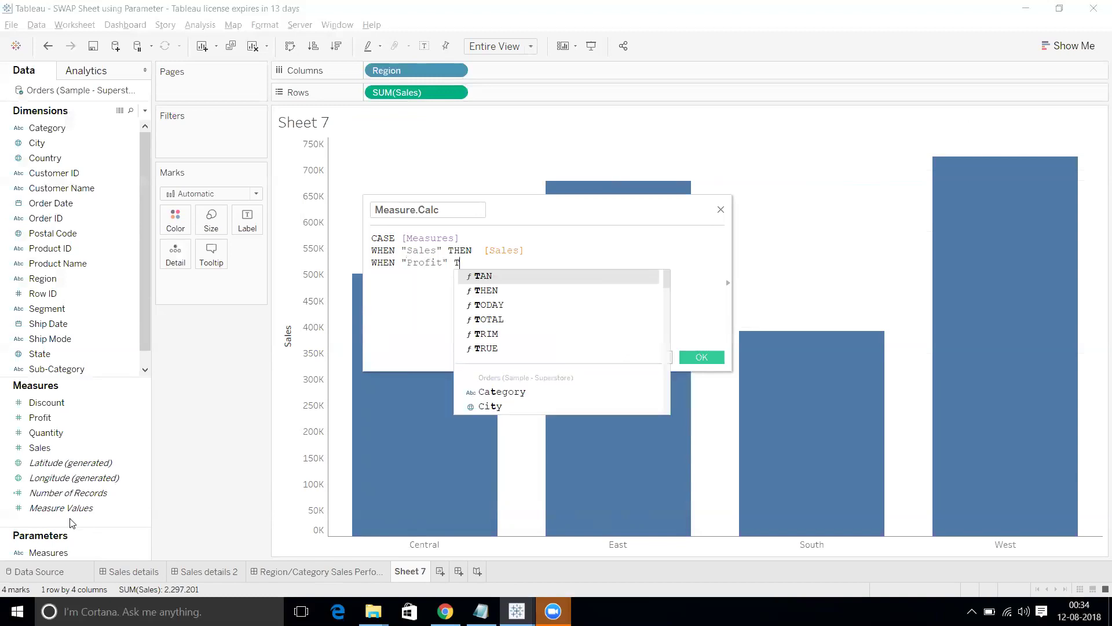
{"action": "type", "text": "HEN Pro"}
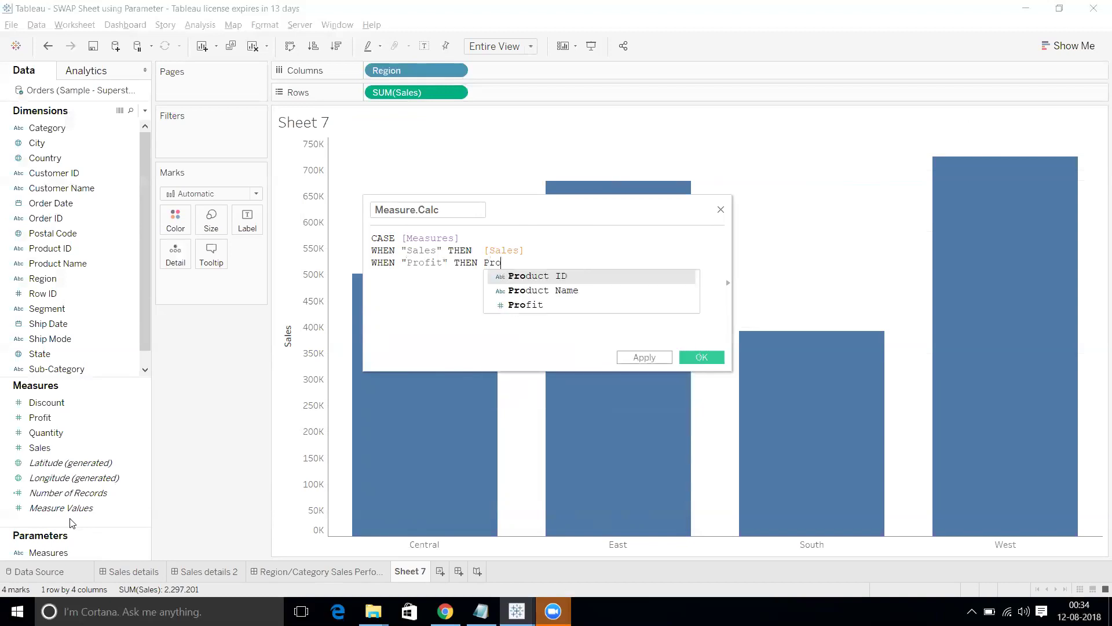
{"action": "key", "text": "Down"}
{"action": "key", "text": "Down"}
{"action": "key", "text": "Return"}
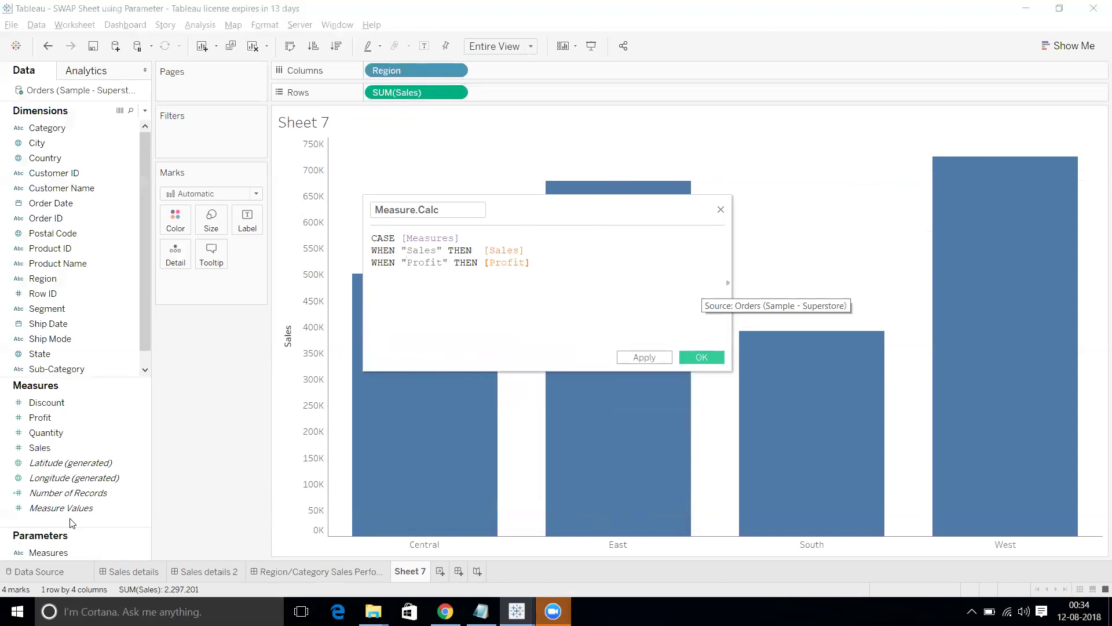
{"action": "key", "text": "Return"}
{"action": "type", "text": "END"}
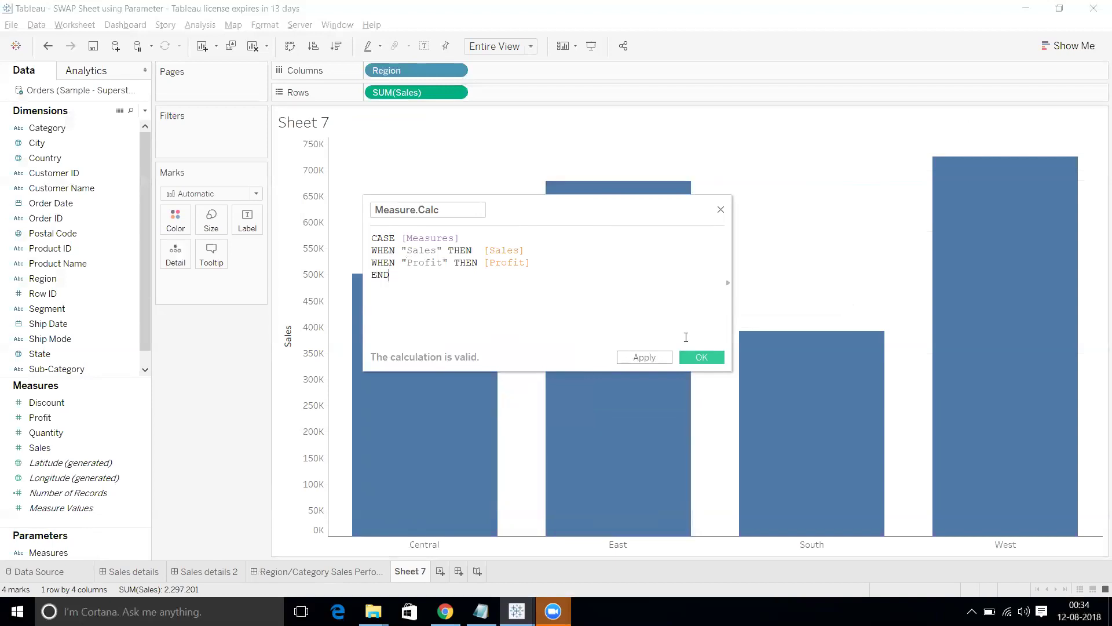
{"action": "left_click", "coordinate": [694, 360]}
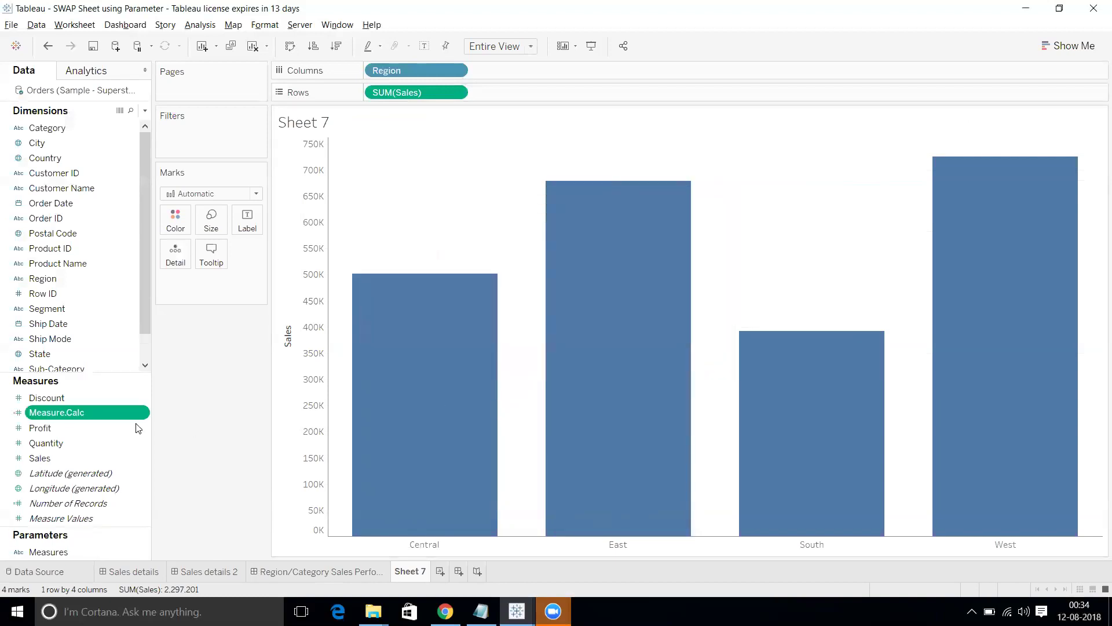
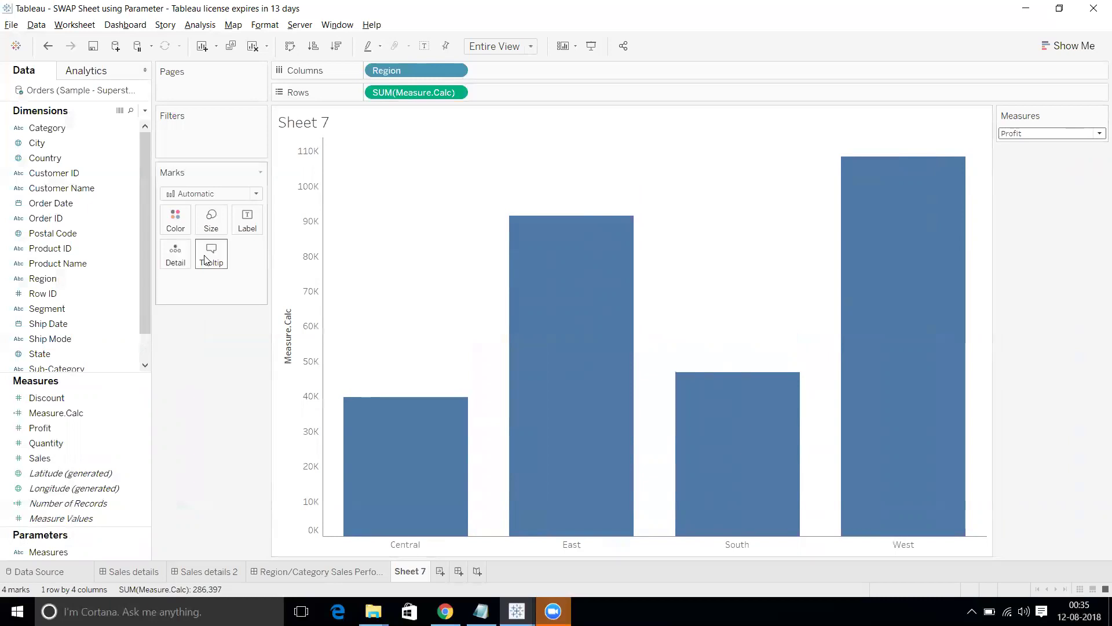
Color the bars by Segment and label them with Measure.Calc
{"action": "left_click_drag", "start_coordinate": [46, 309], "coordinate": [169, 223]}
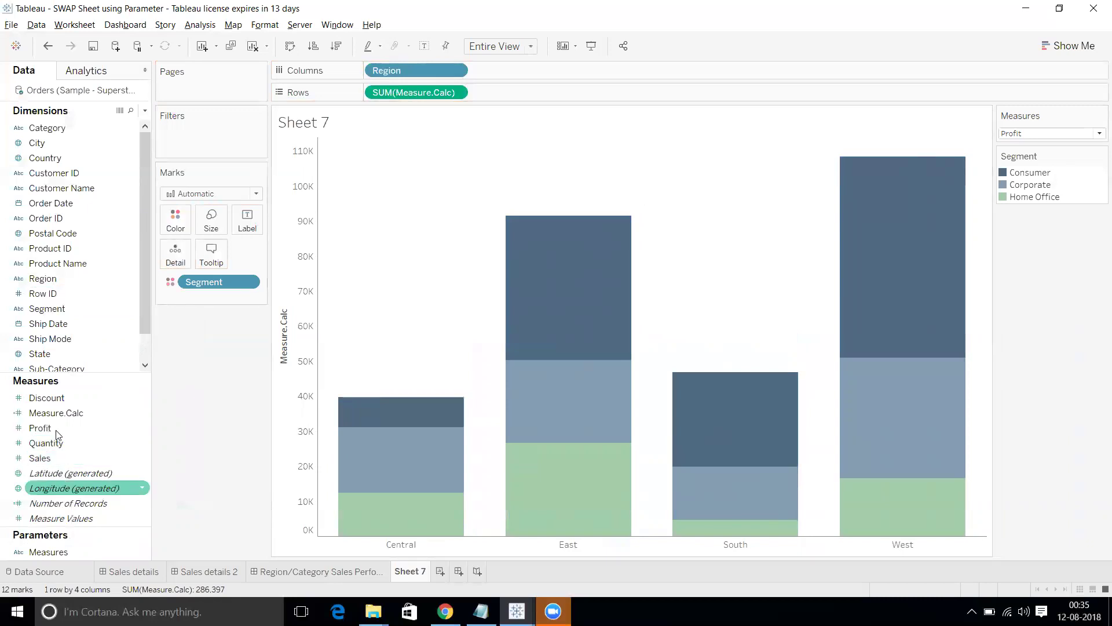
{"action": "left_click_drag", "start_coordinate": [48, 415], "coordinate": [251, 226]}
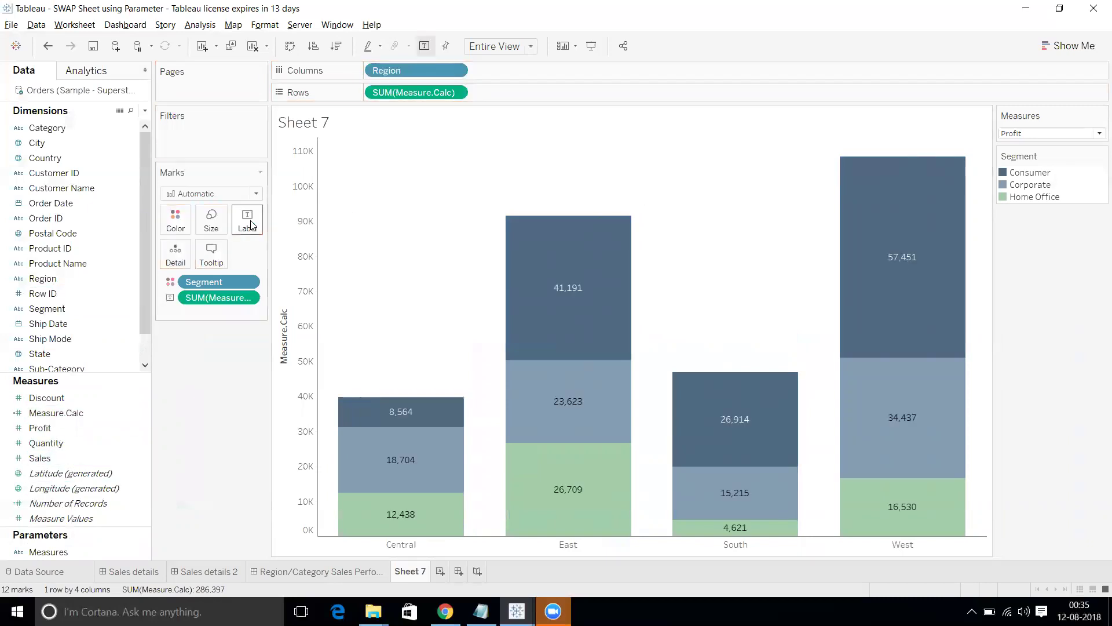
Format the Measure.Calc labels as Currency (Custom) with 0 decimal places, and close the formatting
{"action": "left_click", "coordinate": [249, 298]}
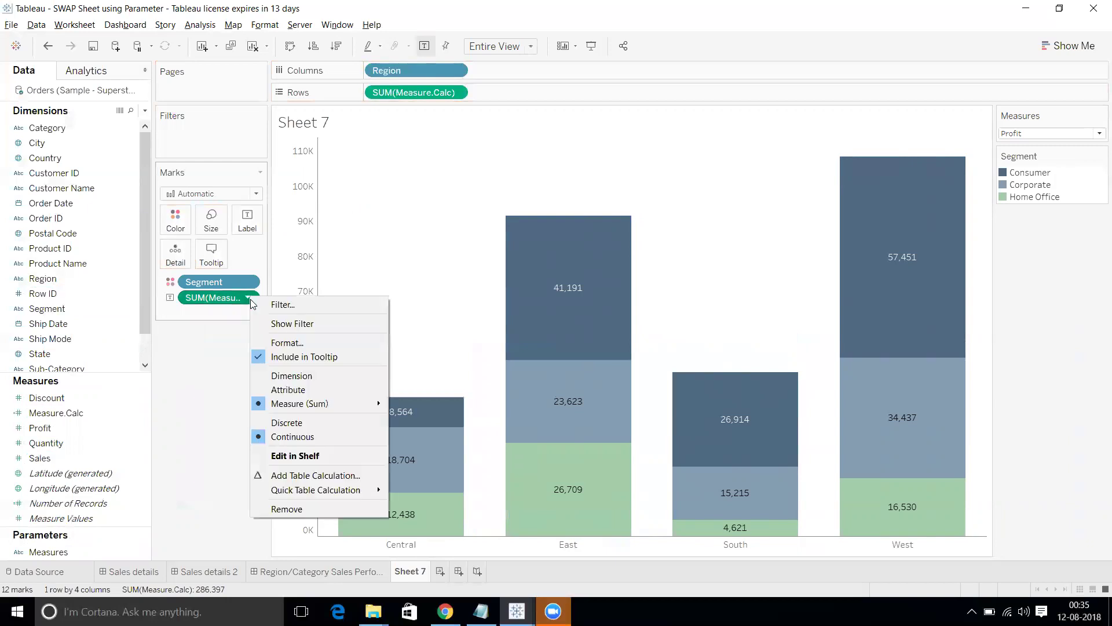
{"action": "left_click", "coordinate": [280, 343]}
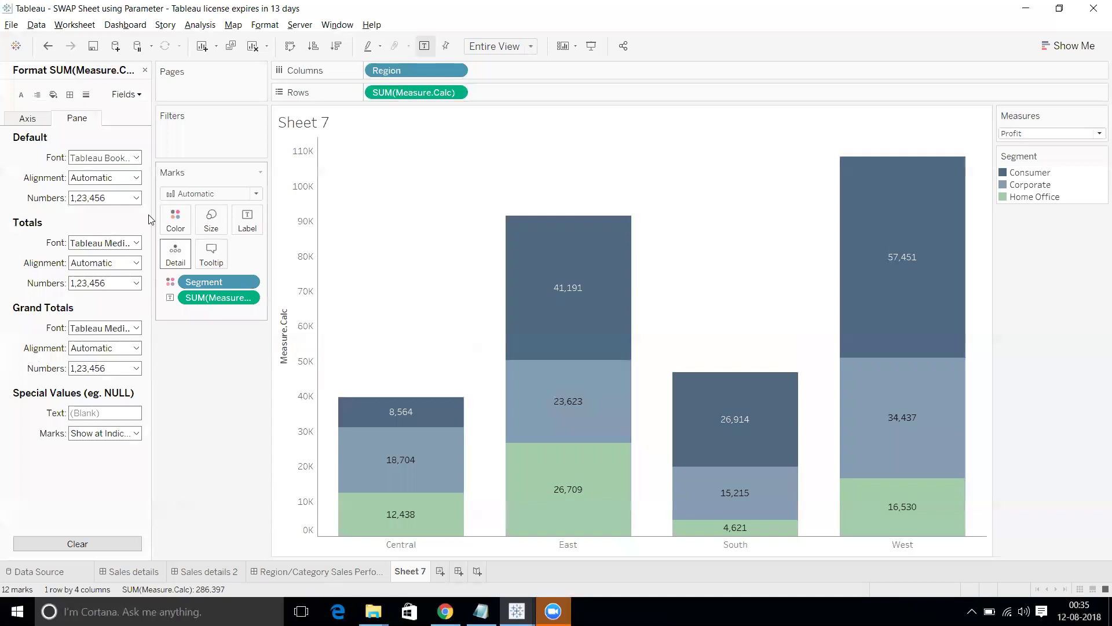
{"action": "left_click", "coordinate": [137, 198]}
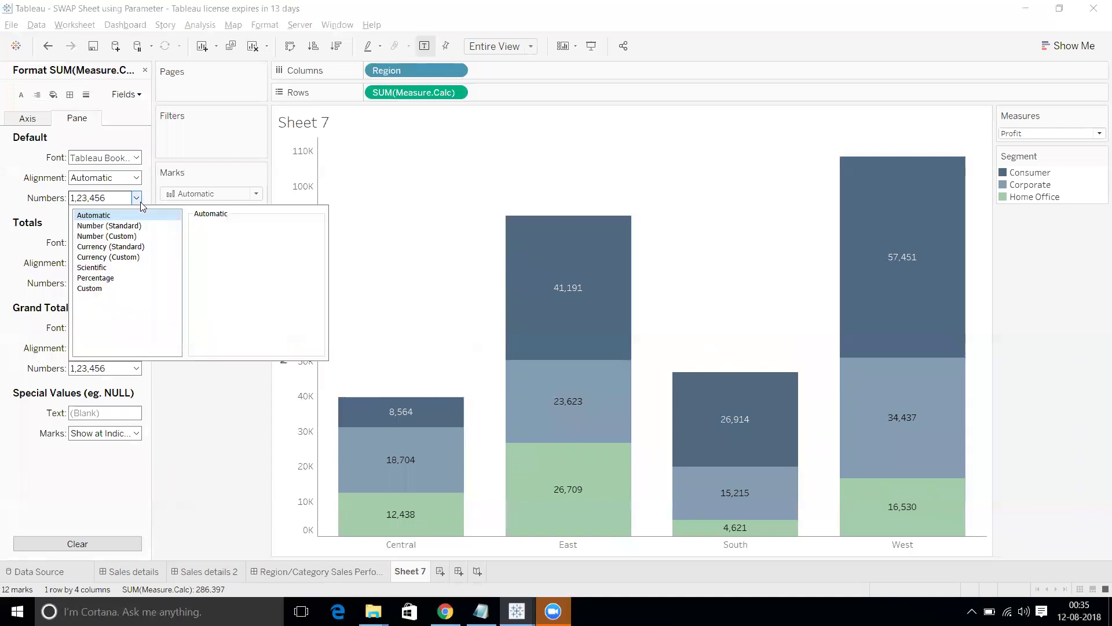
{"action": "left_click", "coordinate": [131, 257]}
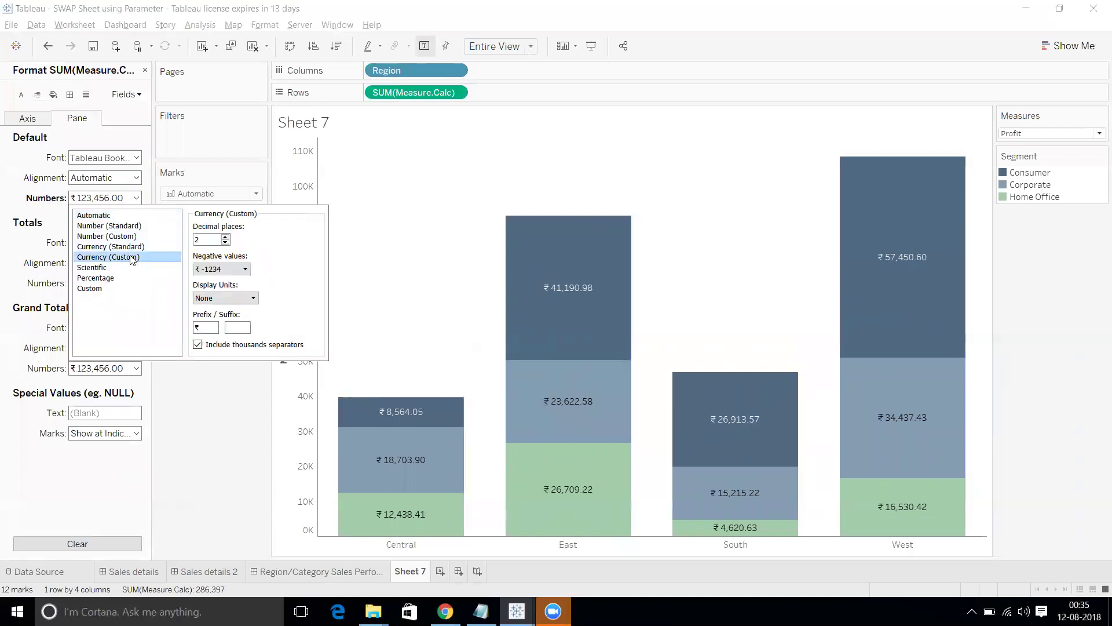
{"action": "left_click", "coordinate": [225, 242]}
{"action": "left_click", "coordinate": [225, 242]}
{"action": "left_click", "coordinate": [380, 182]}
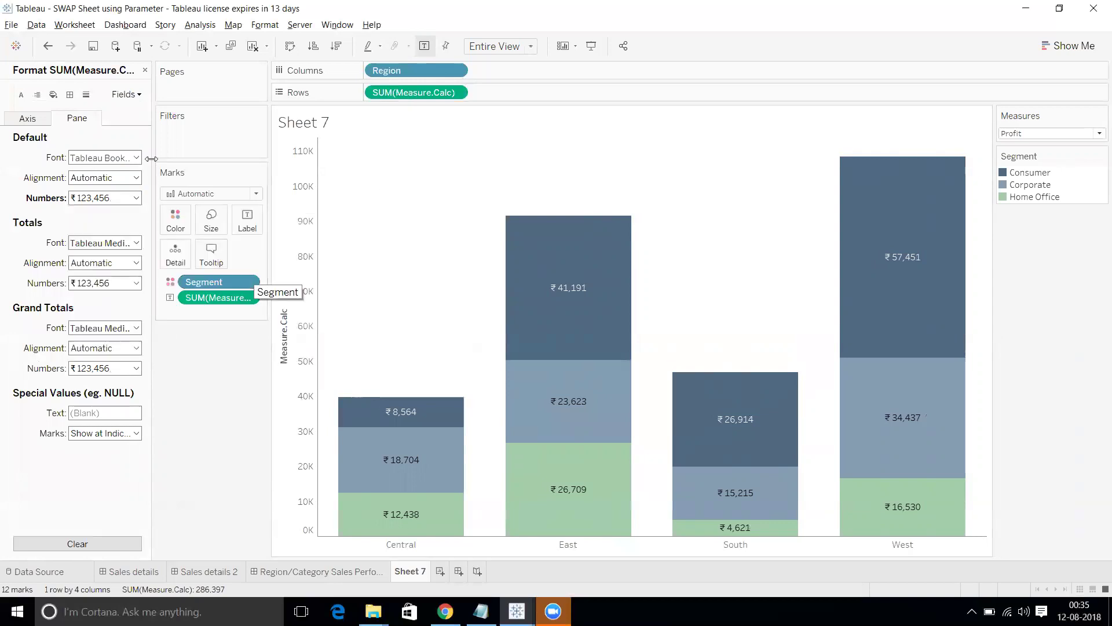
{"action": "left_click", "coordinate": [145, 71]}
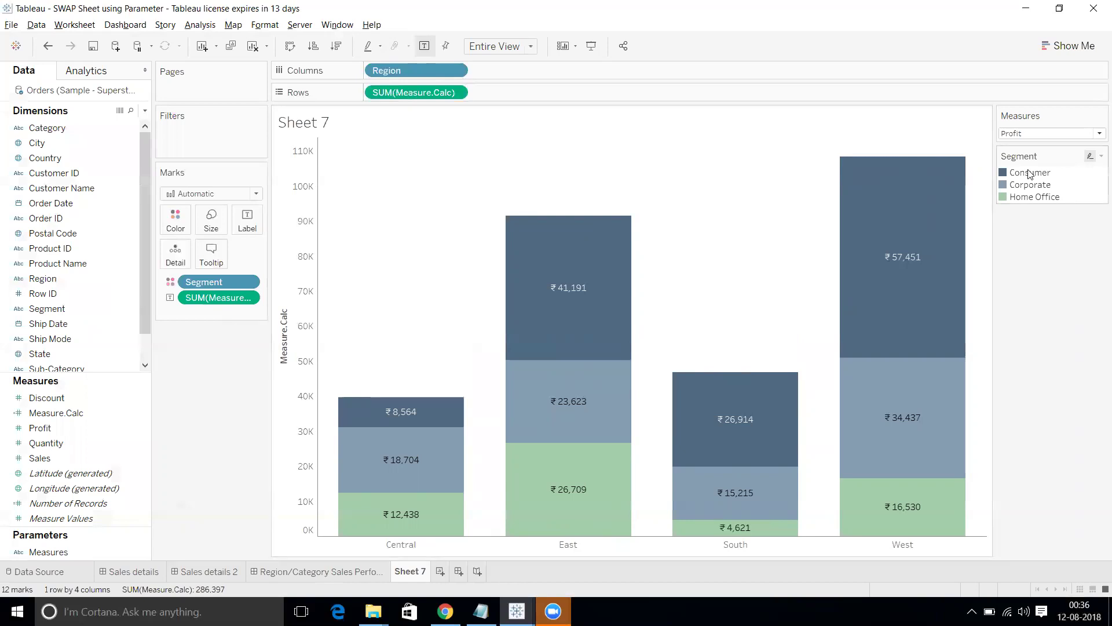
Switch the Measures parameter to Sales
{"action": "left_click", "coordinate": [1011, 136]}
{"action": "left_click", "coordinate": [1014, 145]}
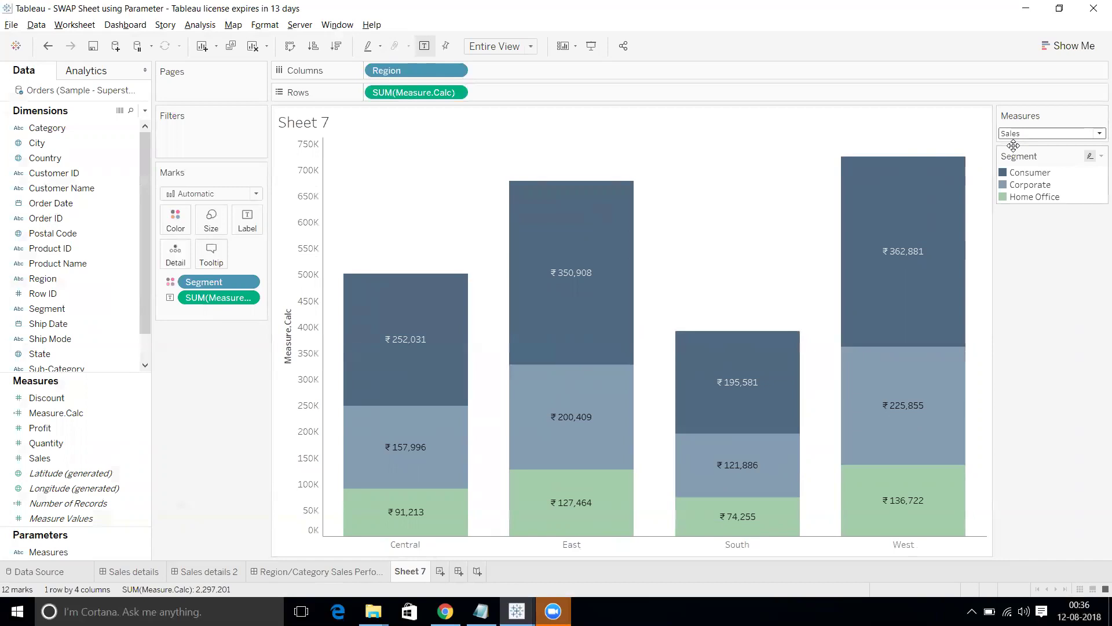
Change the vertical axis title to "Measure" and close the axis settings
{"action": "right_click", "coordinate": [290, 321]}
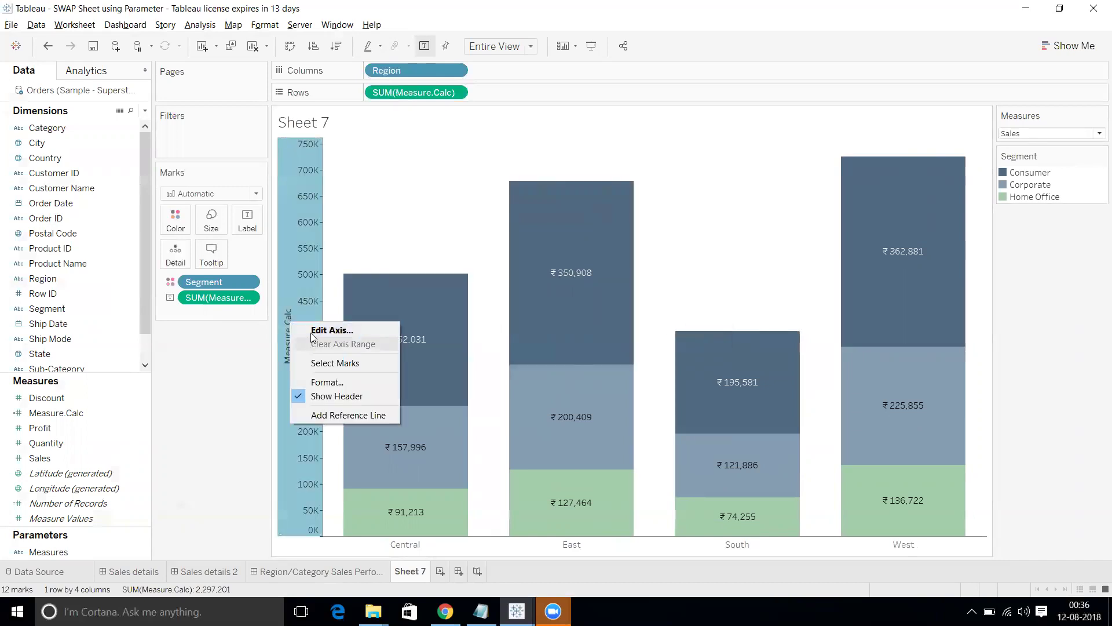
{"action": "left_click", "coordinate": [311, 333]}
{"action": "left_click", "coordinate": [490, 388]}
{"action": "double_click", "coordinate": [491, 388]}
{"action": "left_click", "coordinate": [490, 389]}
{"action": "key", "text": "BackSpace"}
{"action": "key", "text": "BackSpace"}
{"action": "key", "text": "BackSpace"}
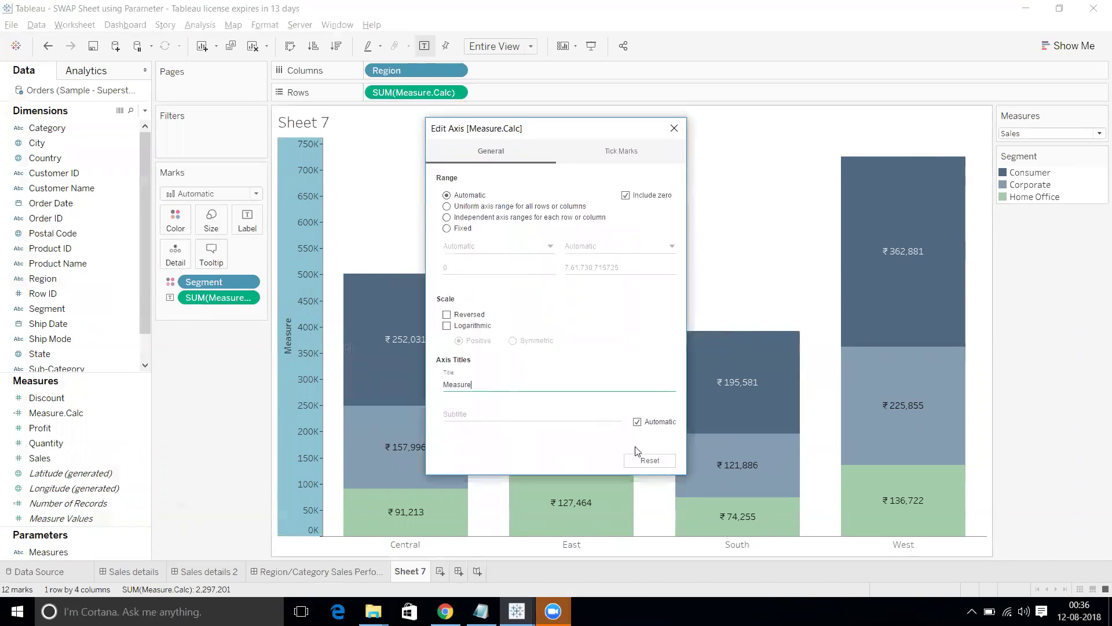
{"action": "left_click", "coordinate": [673, 132]}
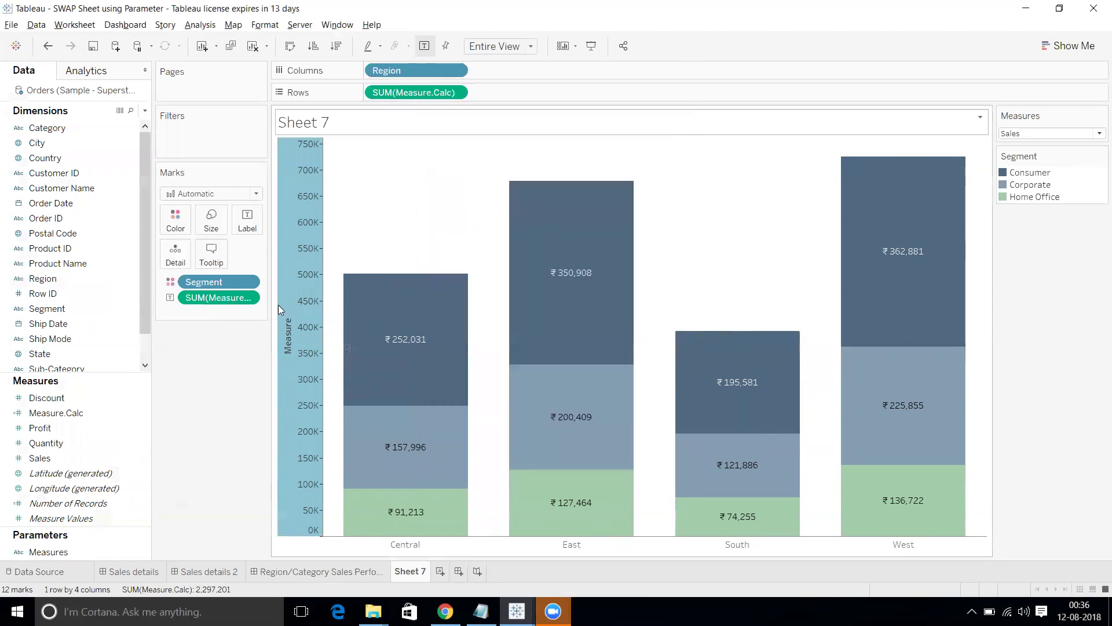
Set the default font of the Measure axis to bold
{"action": "right_click", "coordinate": [313, 275]}
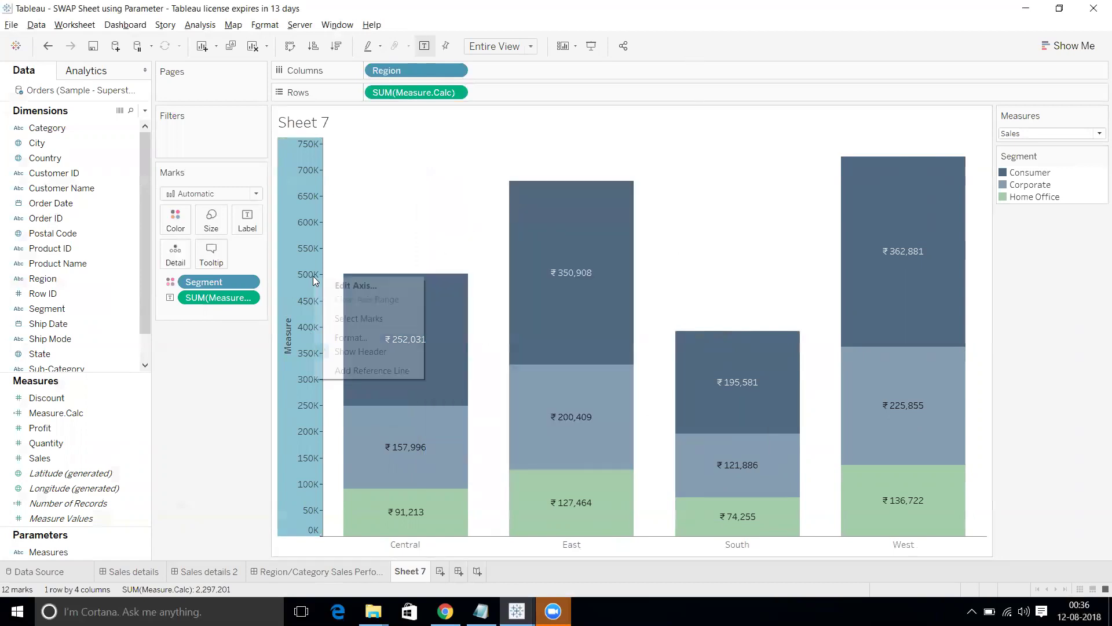
{"action": "left_click", "coordinate": [342, 339]}
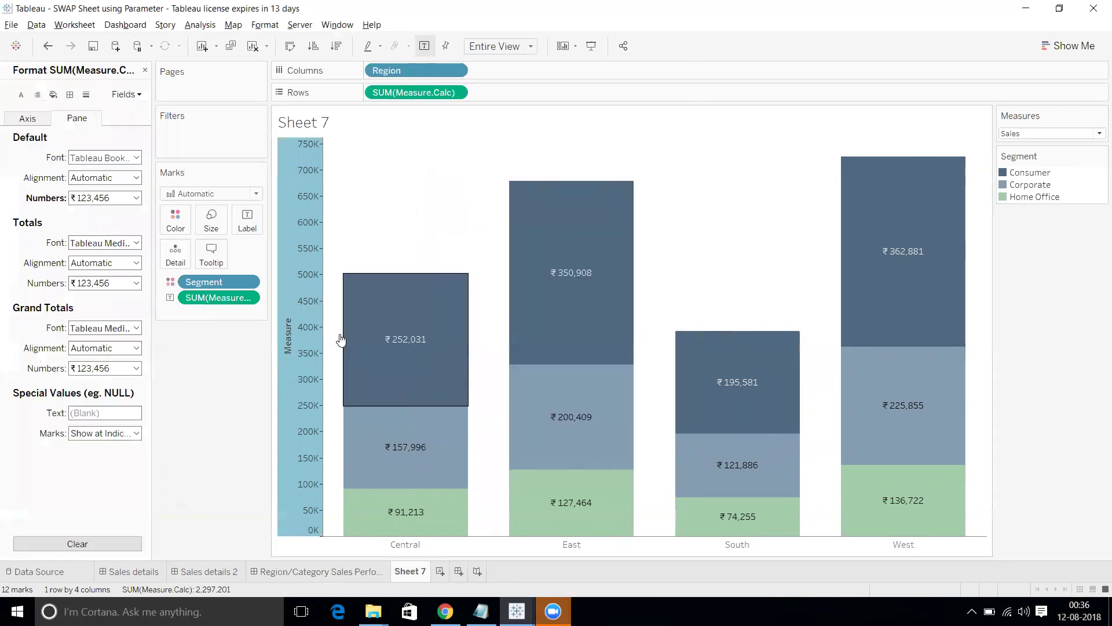
{"action": "left_click", "coordinate": [40, 124]}
{"action": "left_click", "coordinate": [80, 157]}
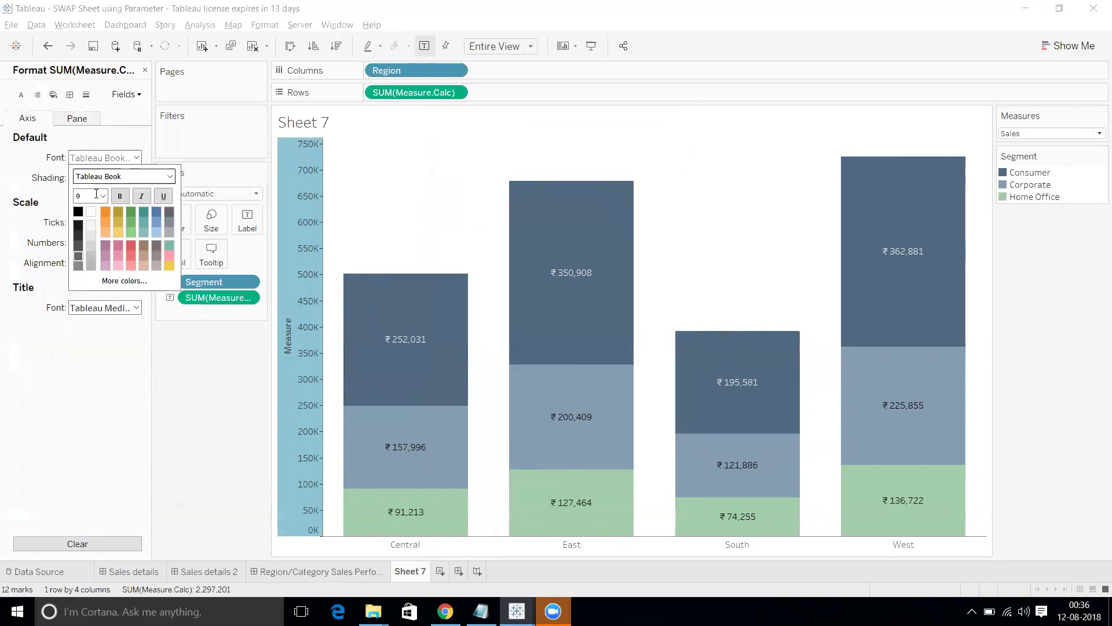
{"action": "left_click", "coordinate": [119, 198]}
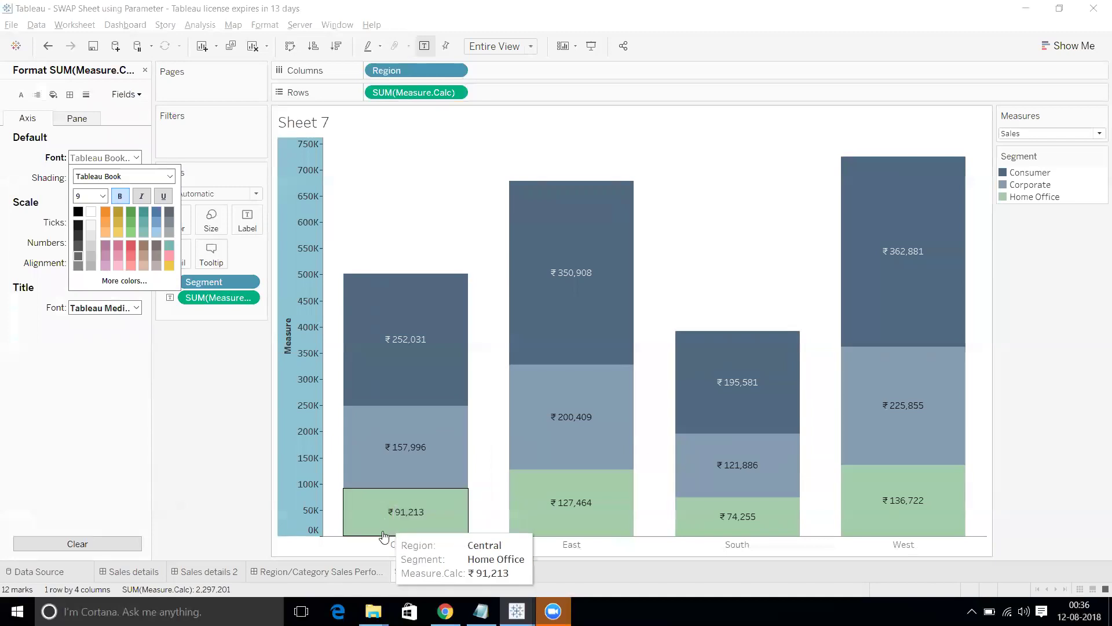
Try to set the default font of the Region headers to bold, and close the formatting
{"action": "right_click", "coordinate": [410, 68]}
{"action": "left_click", "coordinate": [446, 143]}
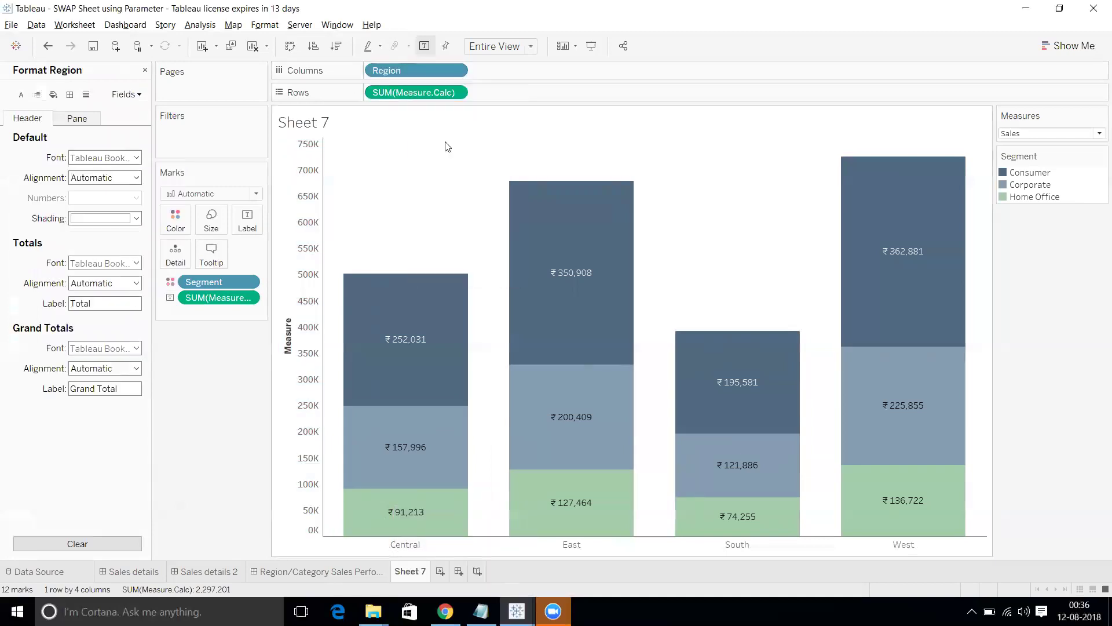
{"action": "left_click", "coordinate": [135, 157]}
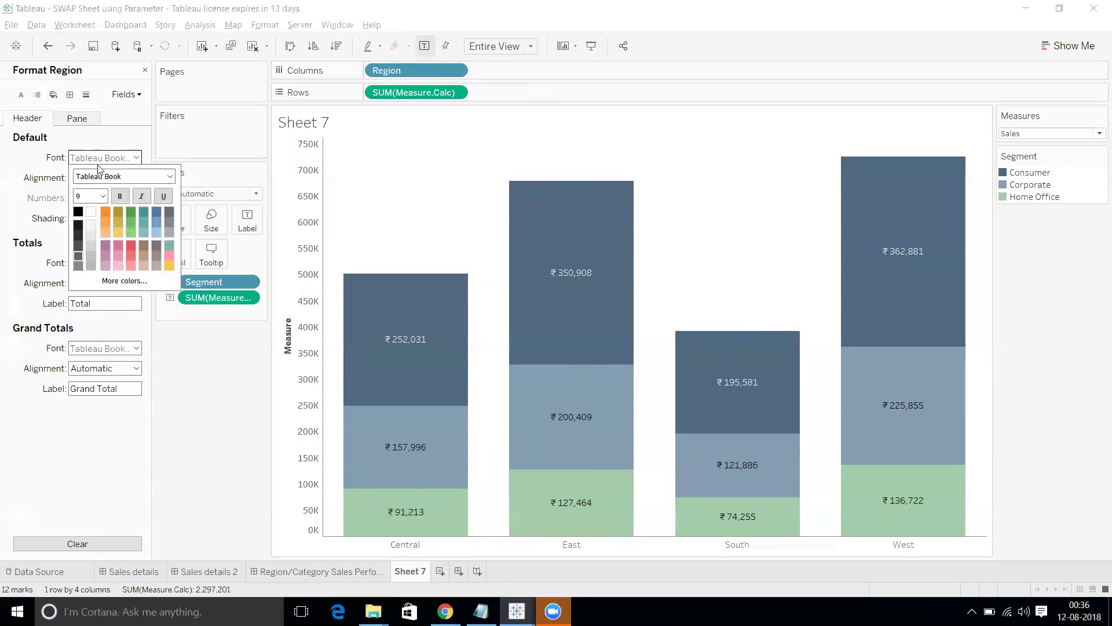
{"action": "left_click", "coordinate": [121, 197]}
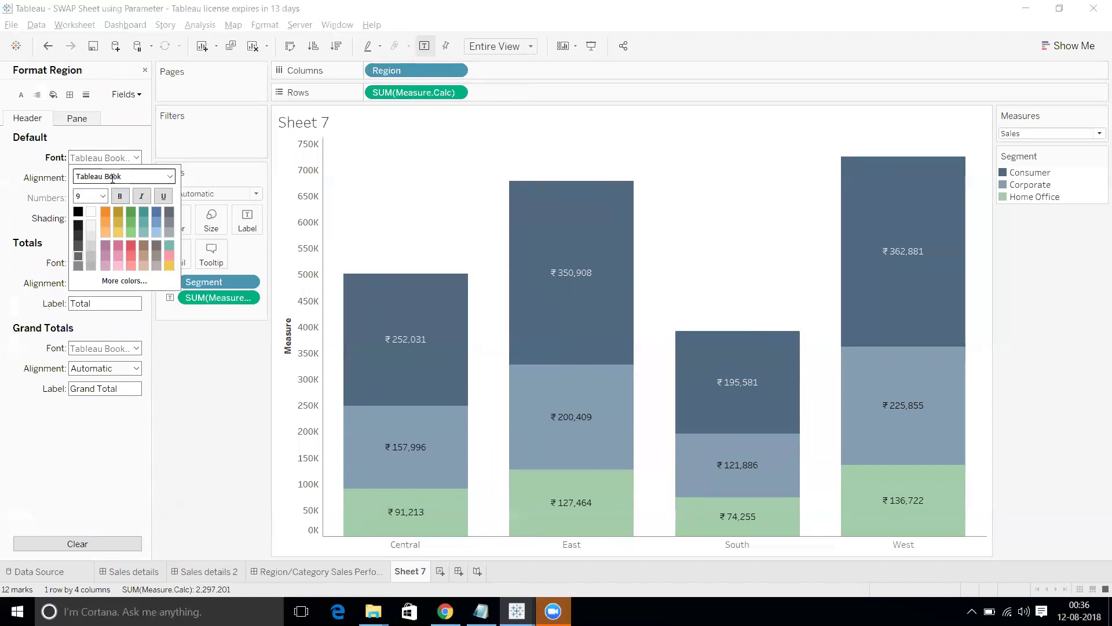
{"action": "left_click", "coordinate": [200, 420]}
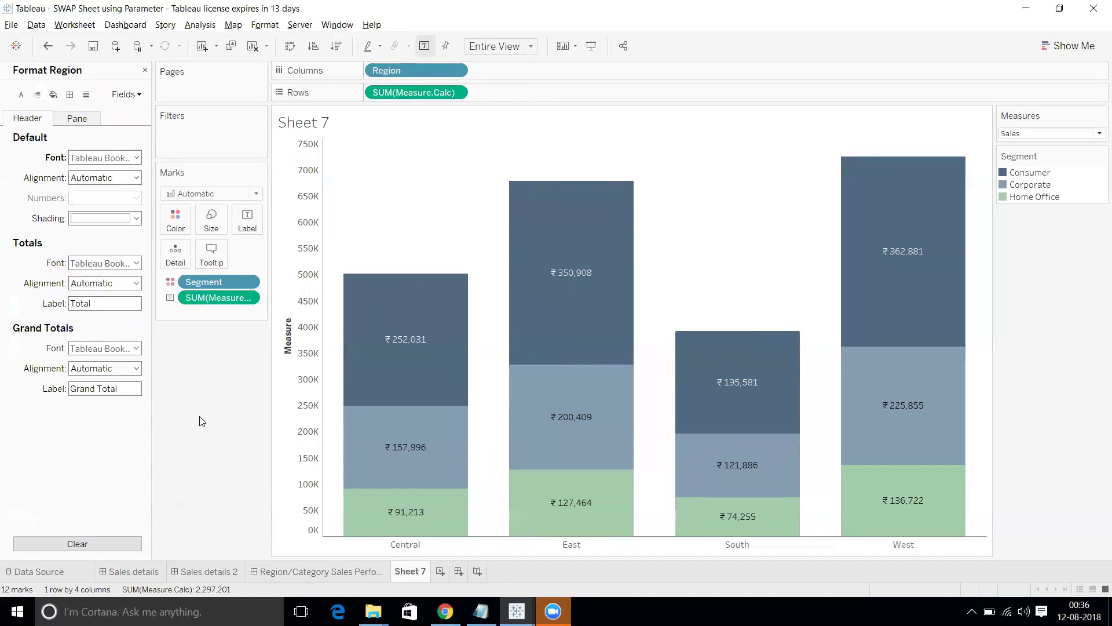
{"action": "left_click", "coordinate": [144, 70]}
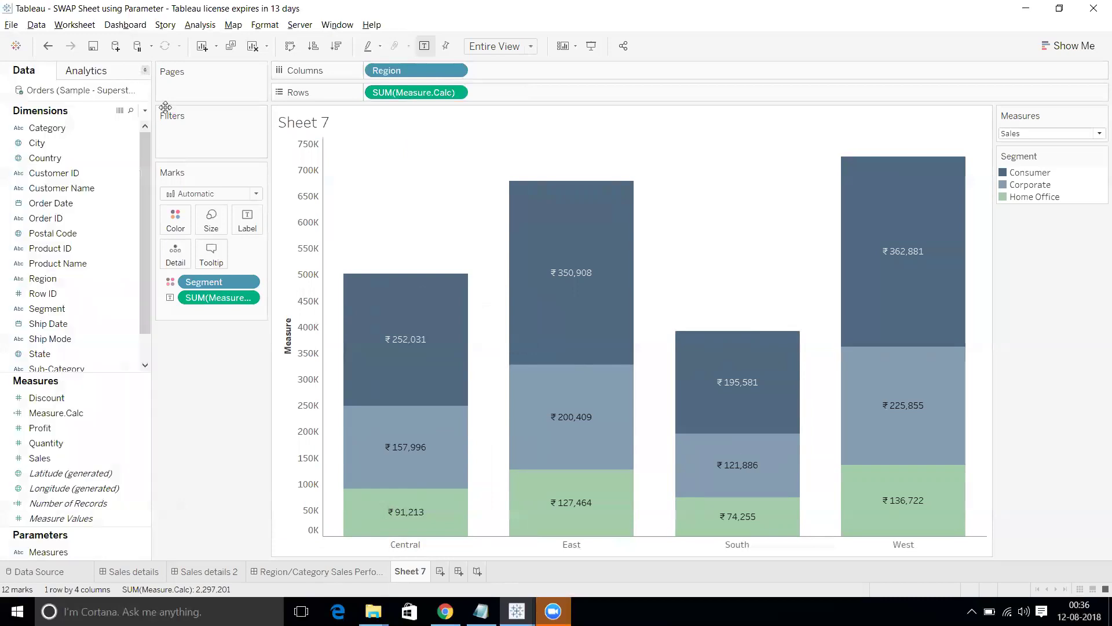
Rename the current worksheet as "Region _Sales/profit"
{"action": "right_click", "coordinate": [422, 572]}
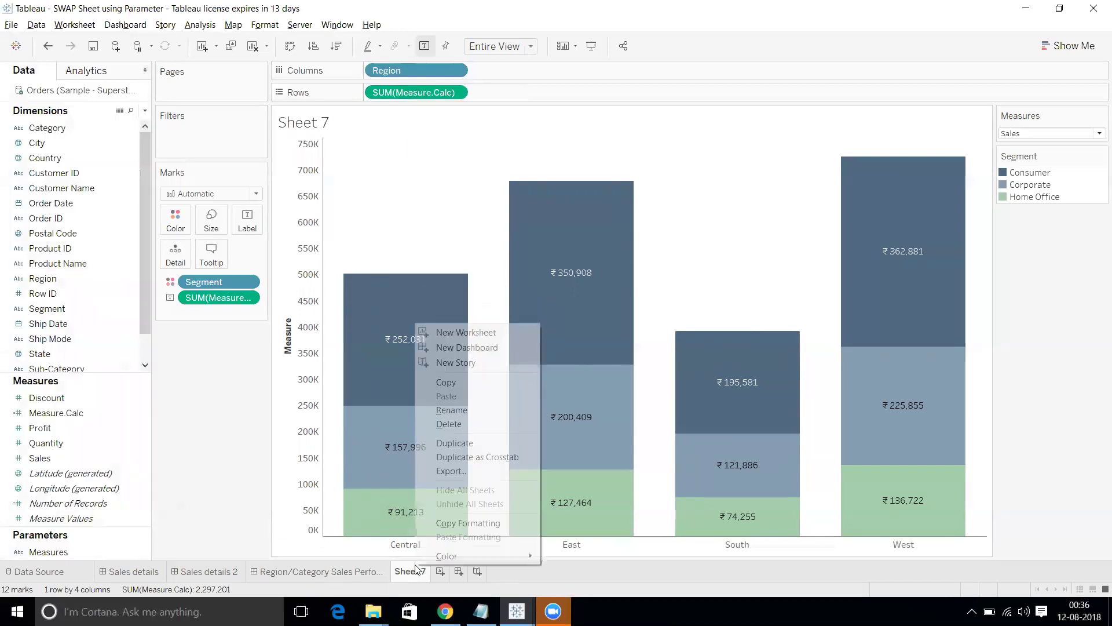
{"action": "left_click", "coordinate": [464, 410]}
{"action": "type", "text": "Region"}
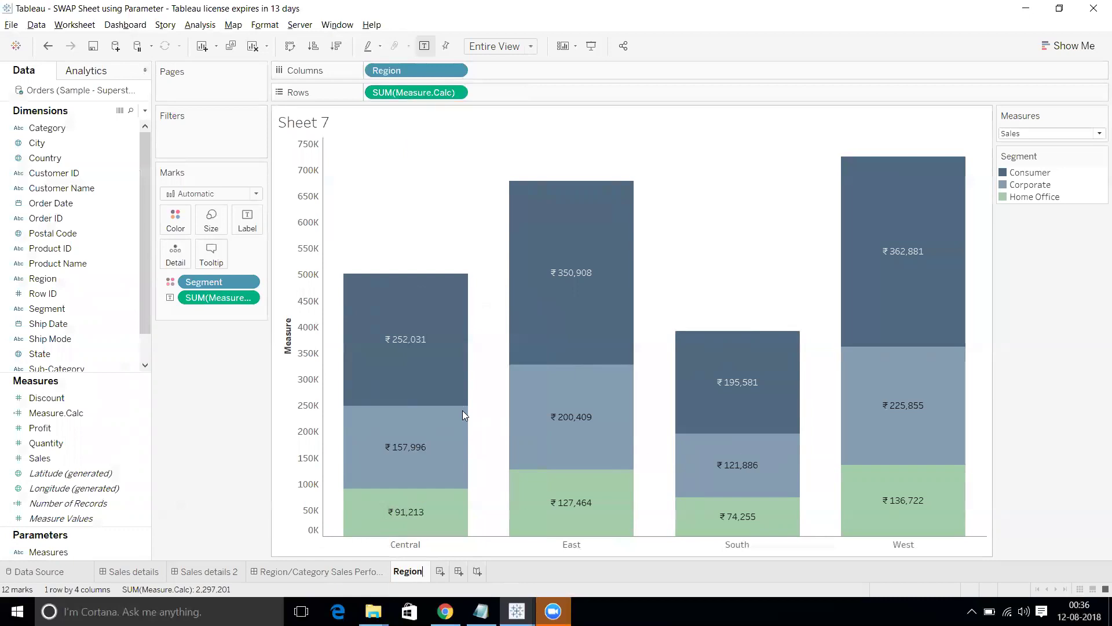
{"action": "type", "text": " _"}
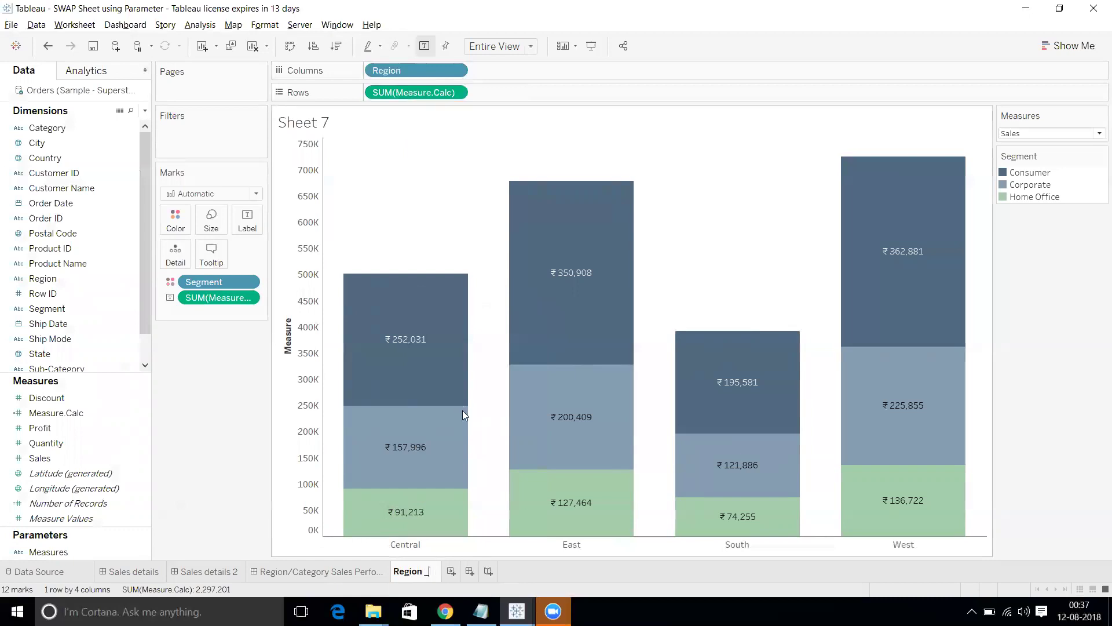
{"action": "type", "text": "Sales"}
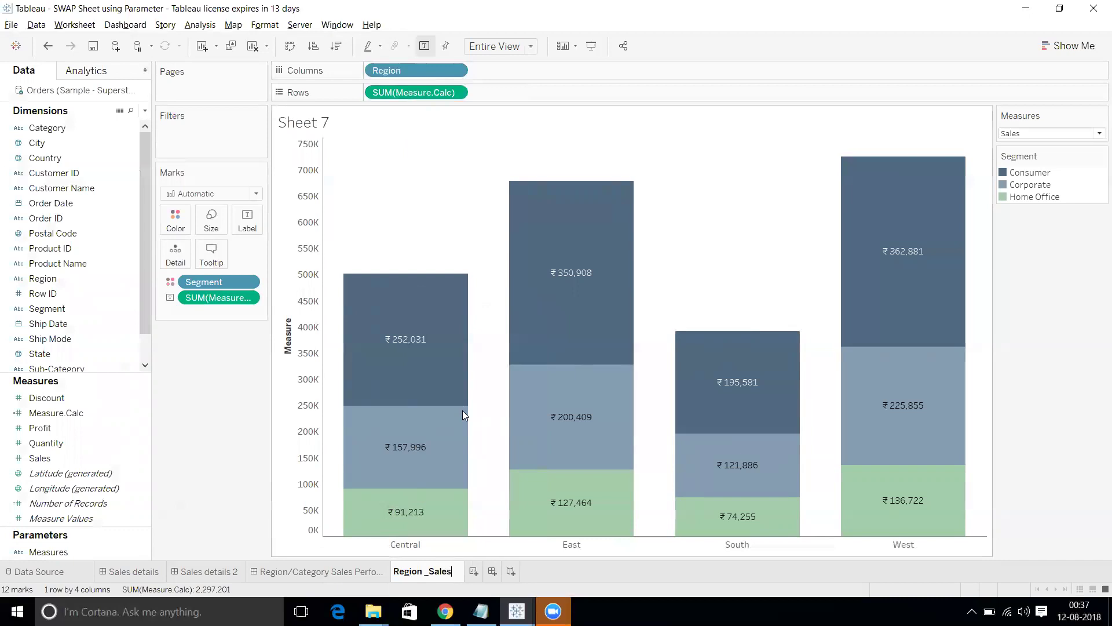
{"action": "type", "text": "/profit"}
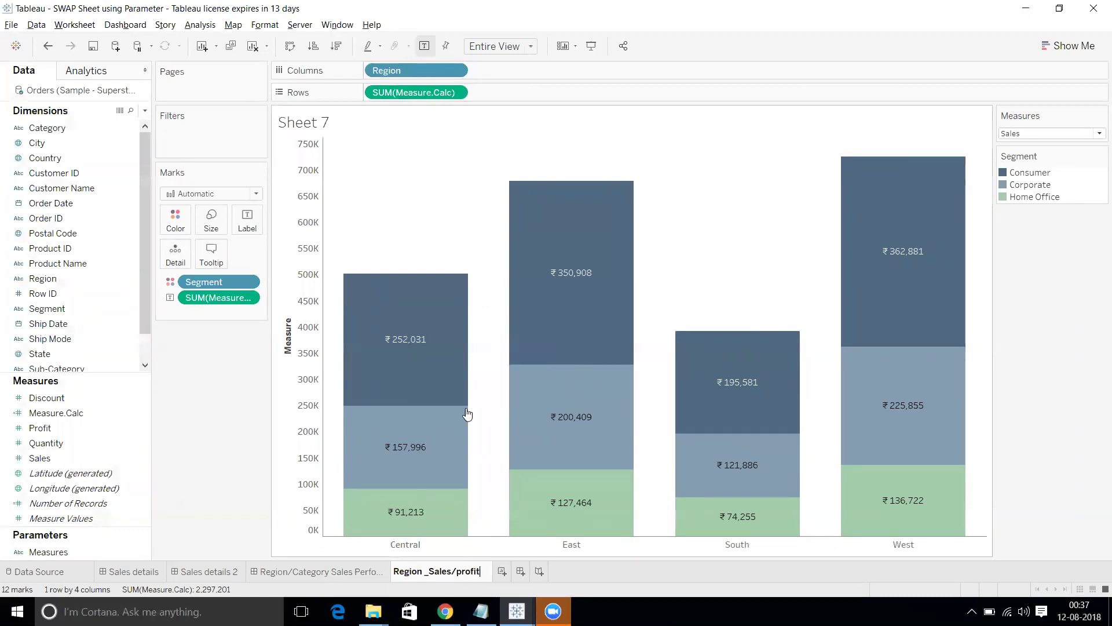
{"action": "key", "text": "Return"}
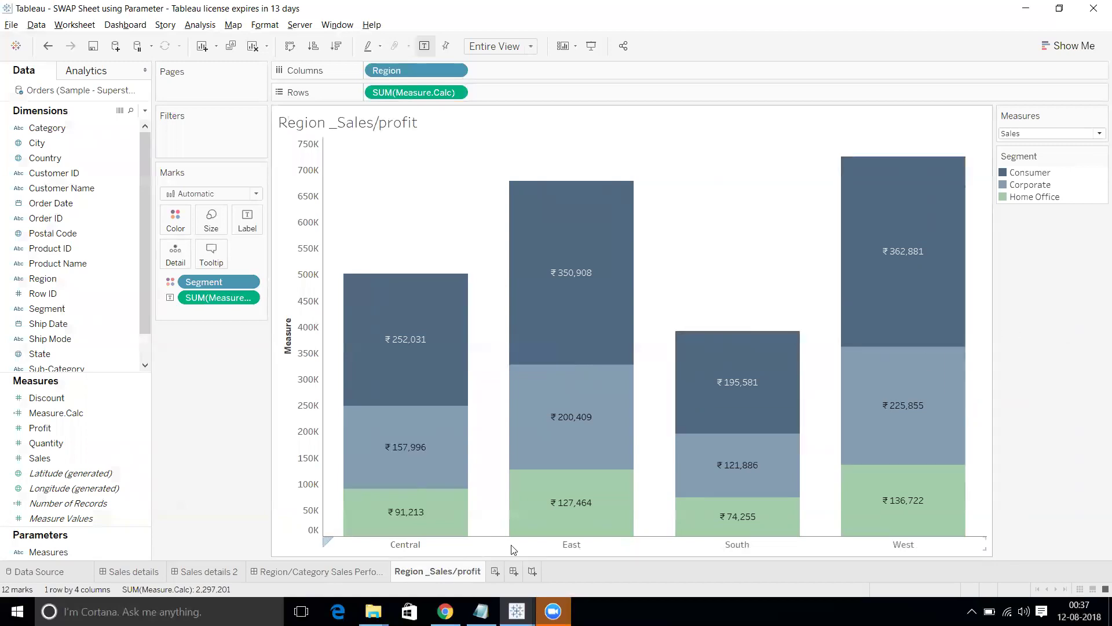
Create a new worksheet and place Order Date on Columns
{"action": "left_click", "coordinate": [496, 571]}
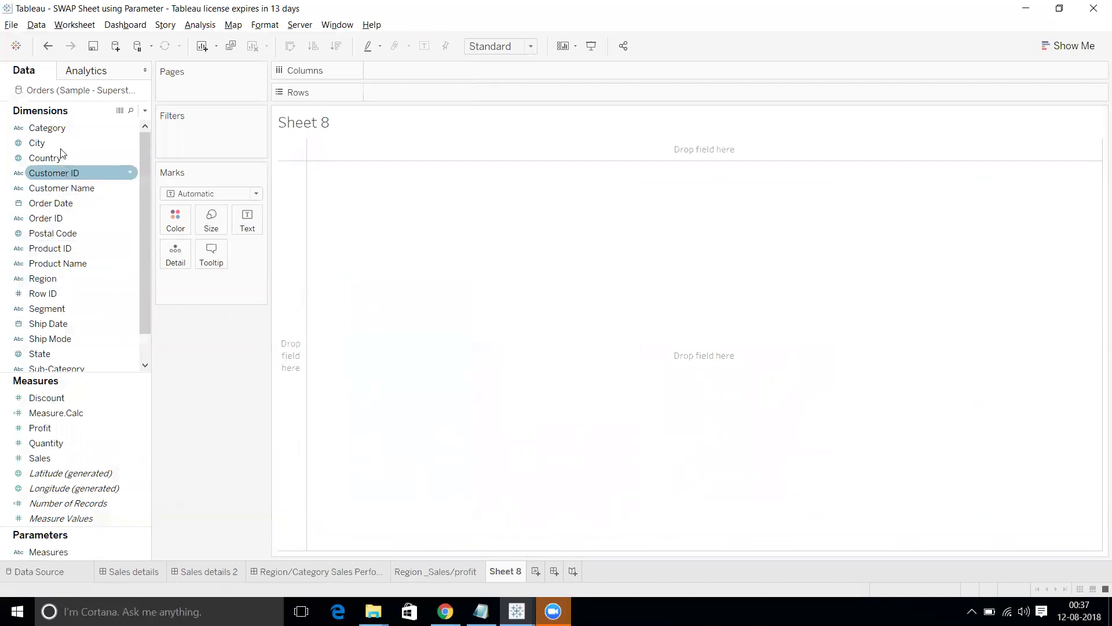
{"action": "left_click_drag", "start_coordinate": [67, 133], "coordinate": [78, 166]}
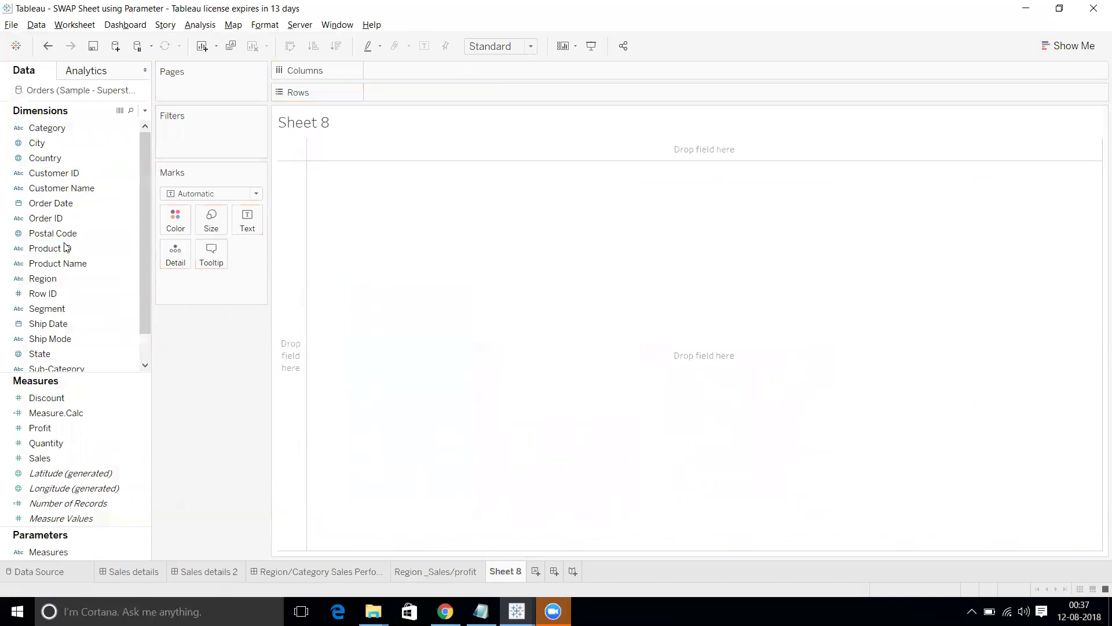
{"action": "left_click_drag", "start_coordinate": [75, 201], "coordinate": [444, 73]}
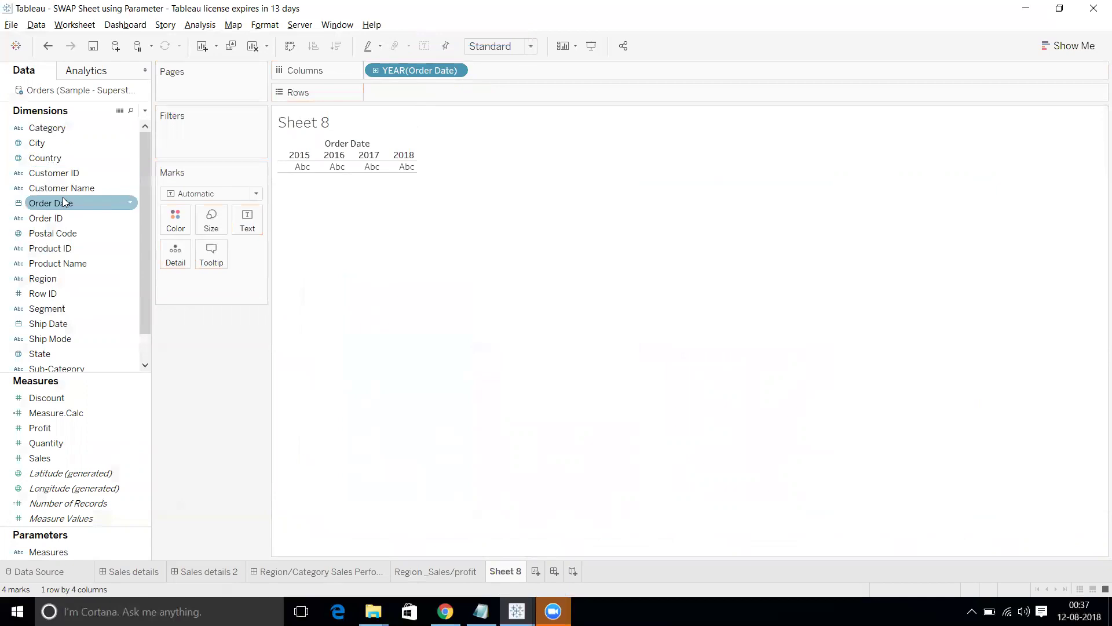
Filter the worksheet by the year of Order Date, keeping only 2017
{"action": "left_click_drag", "start_coordinate": [66, 202], "coordinate": [216, 136]}
{"action": "left_click", "coordinate": [497, 221]}
{"action": "left_click", "coordinate": [561, 430]}
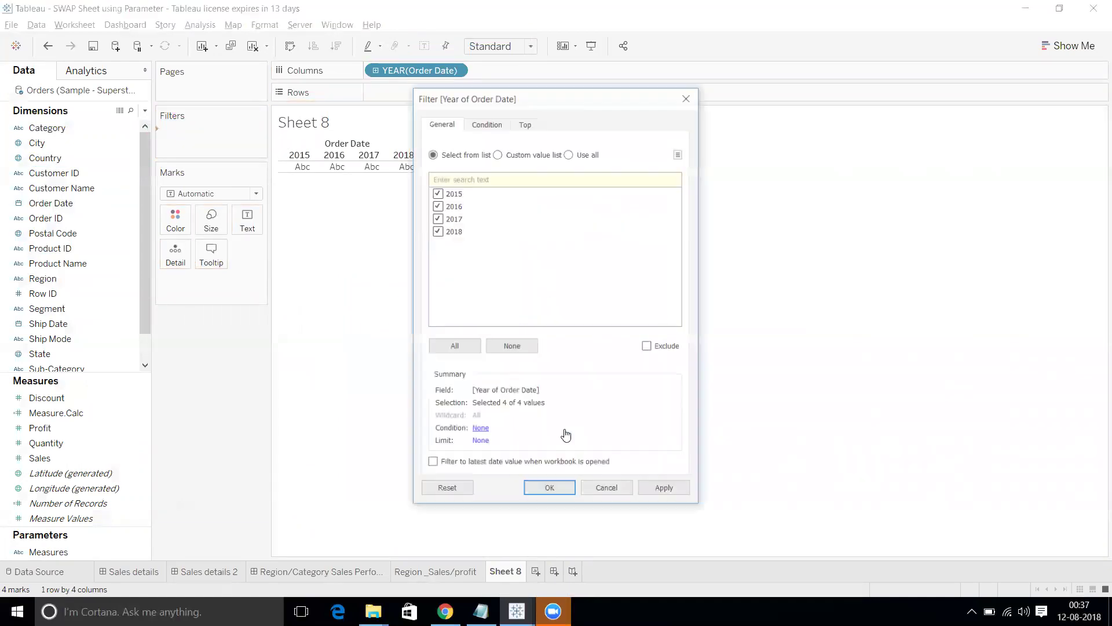
{"action": "left_click", "coordinate": [511, 346]}
{"action": "left_click", "coordinate": [437, 218]}
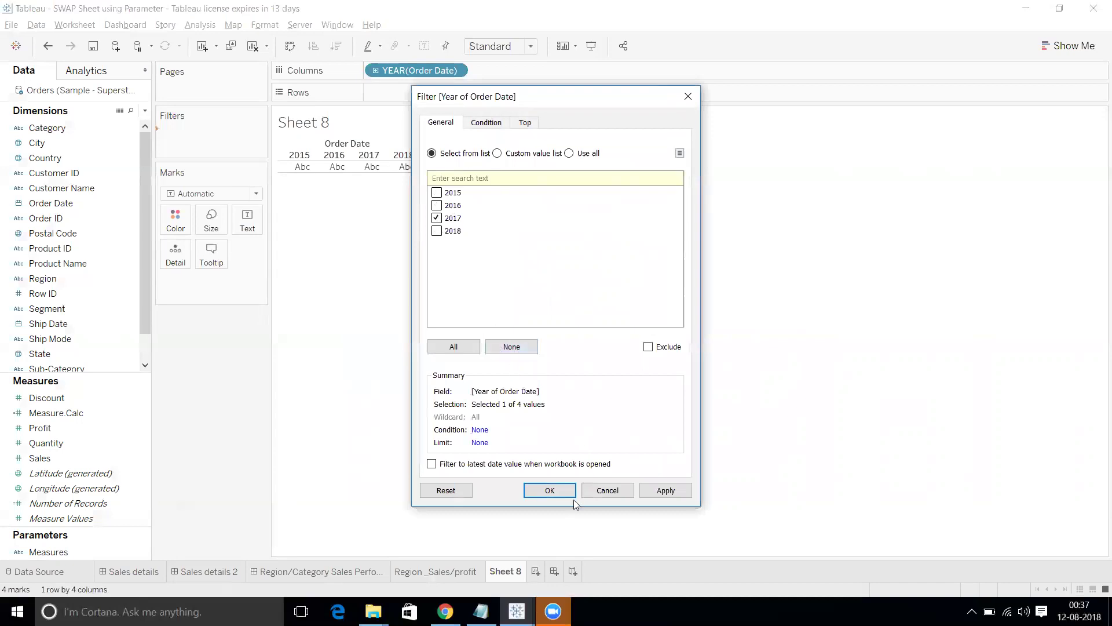
{"action": "left_click", "coordinate": [559, 488]}
Change Order Date on Columns to the discrete Month level and place Measure.Calc on Rows
{"action": "left_click", "coordinate": [456, 70]}
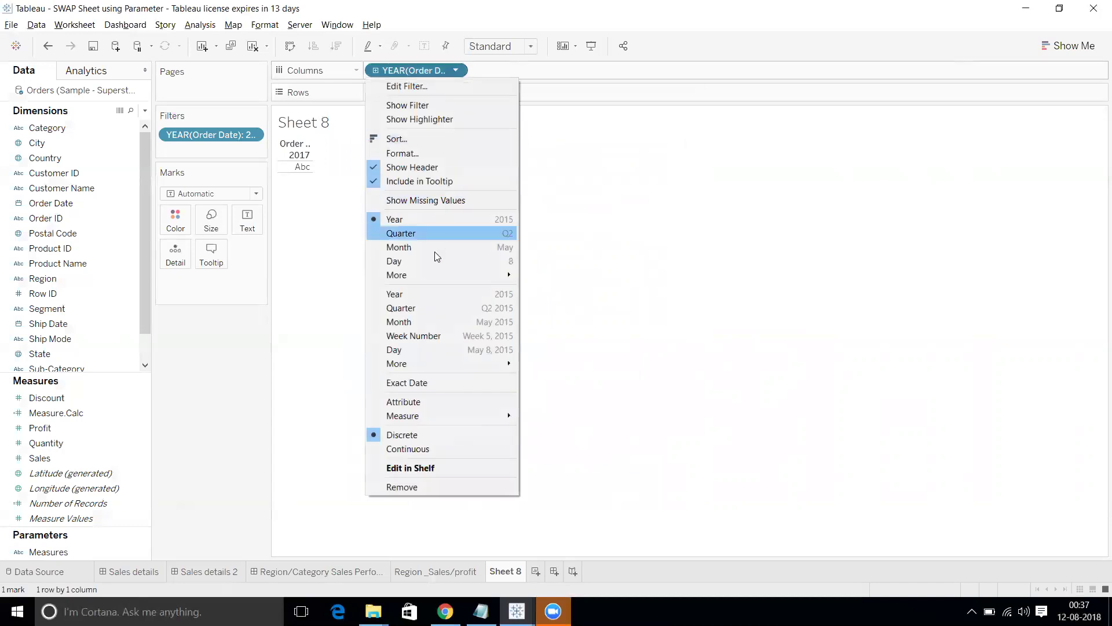
{"action": "left_click", "coordinate": [435, 251]}
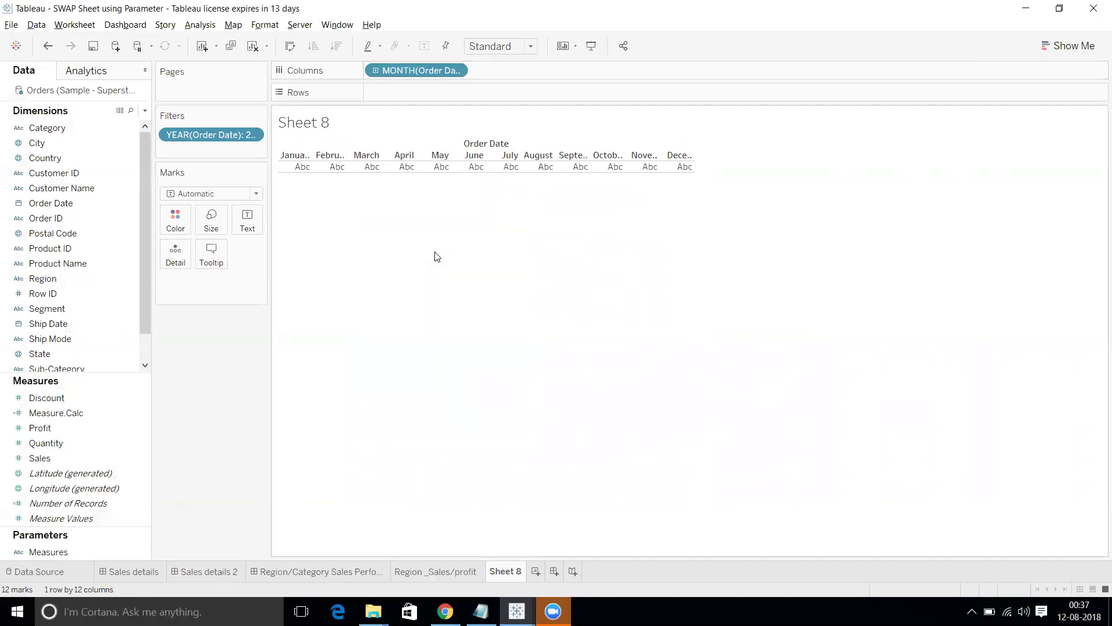
{"action": "left_click", "coordinate": [456, 71]}
{"action": "mouse_move", "coordinate": [437, 275]}
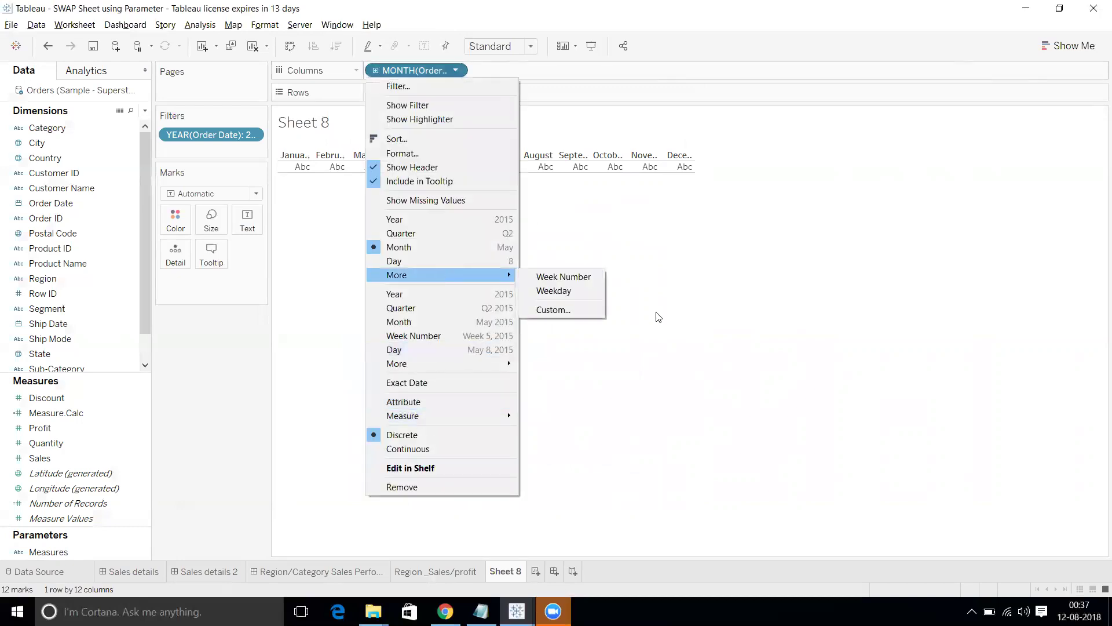
{"action": "left_click", "coordinate": [658, 317]}
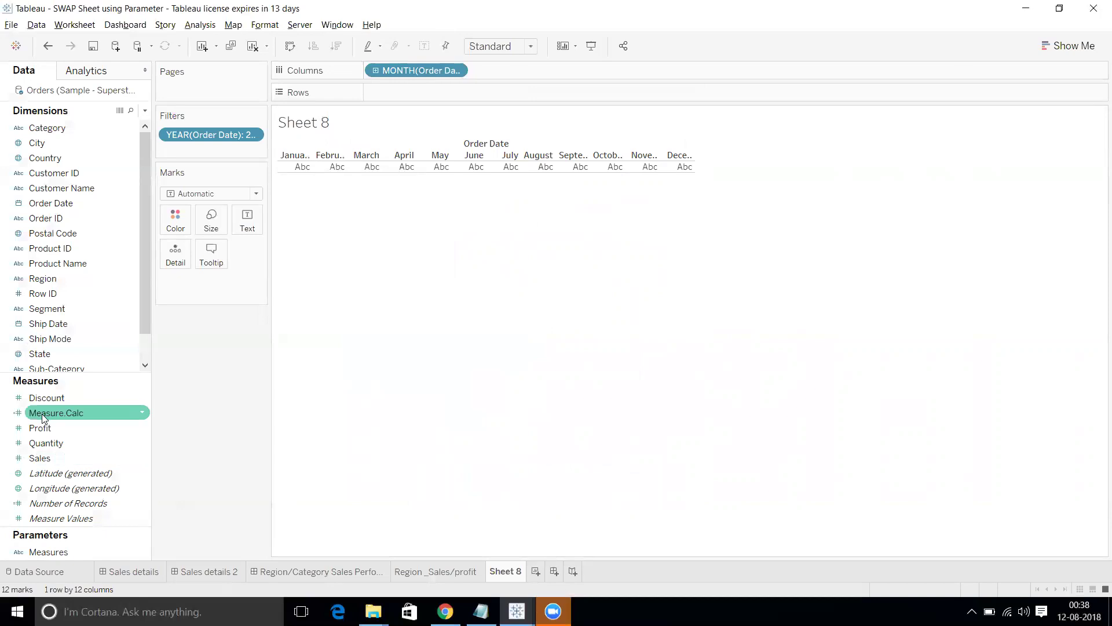
{"action": "mouse_move", "coordinate": [44, 418]}
{"action": "left_mouse_down"}
{"action": "mouse_move", "coordinate": [342, 206]}
{"action": "mouse_move", "coordinate": [397, 102]}
{"action": "left_mouse_up"}
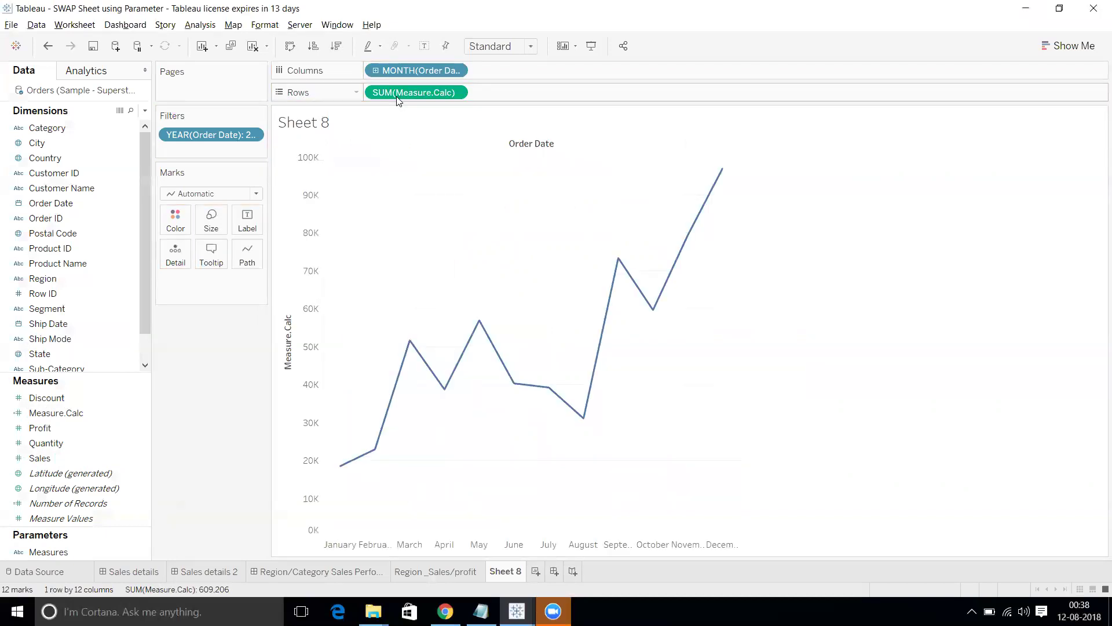
Show the Measures parameter control on the new worksheet and switch it to Profit
{"action": "right_click", "coordinate": [83, 550]}
{"action": "left_click", "coordinate": [172, 342]}
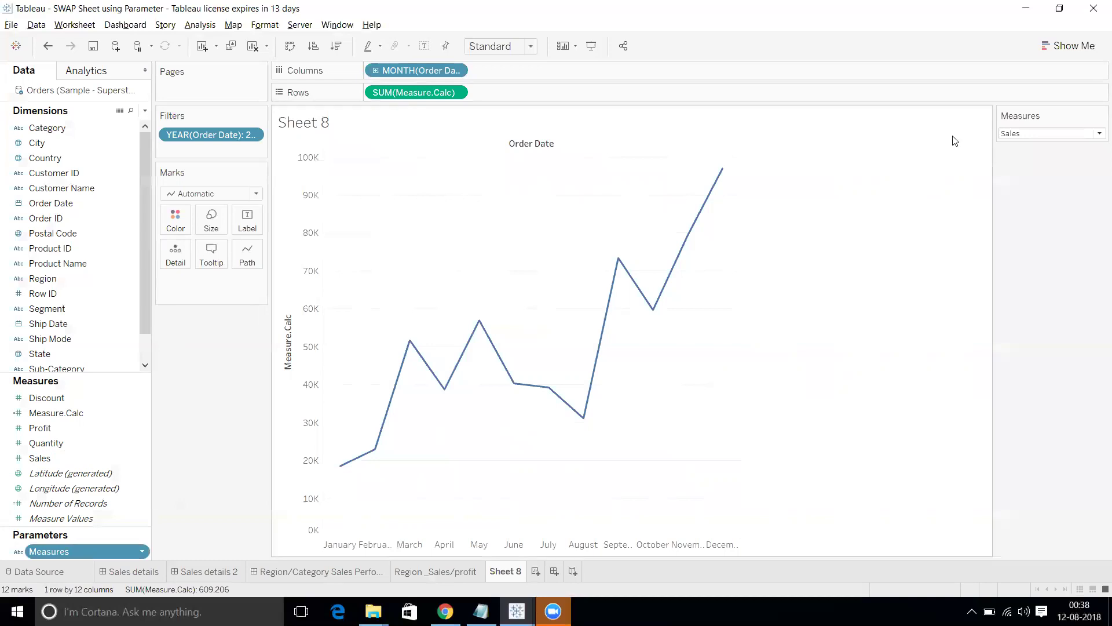
{"action": "left_click", "coordinate": [1021, 134]}
{"action": "left_click", "coordinate": [1028, 162]}
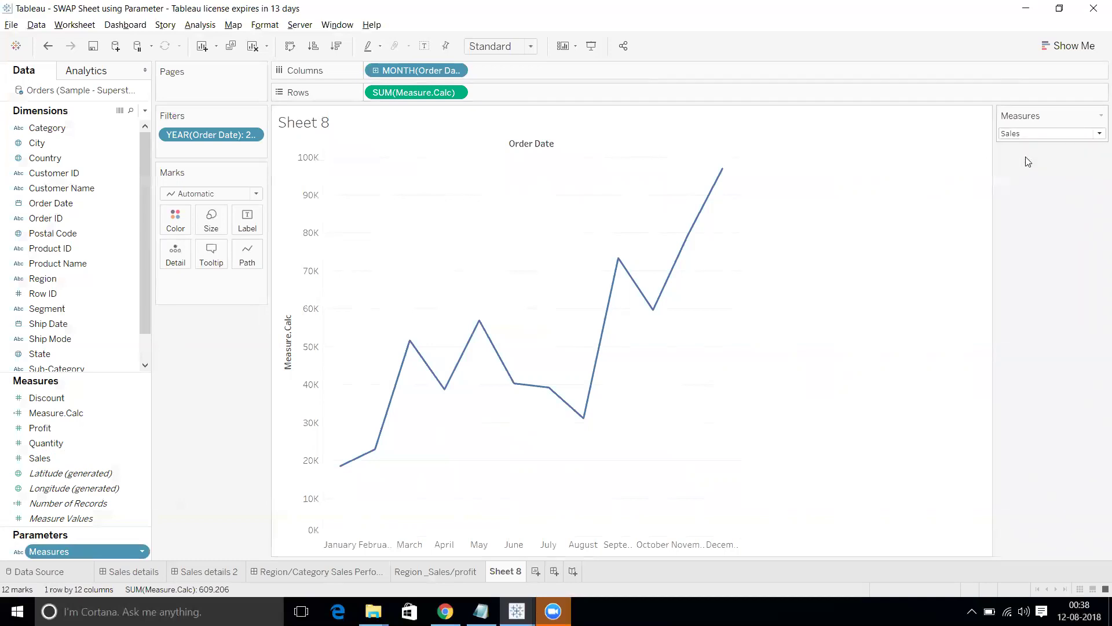
{"action": "mouse_move", "coordinate": [468, 387]}
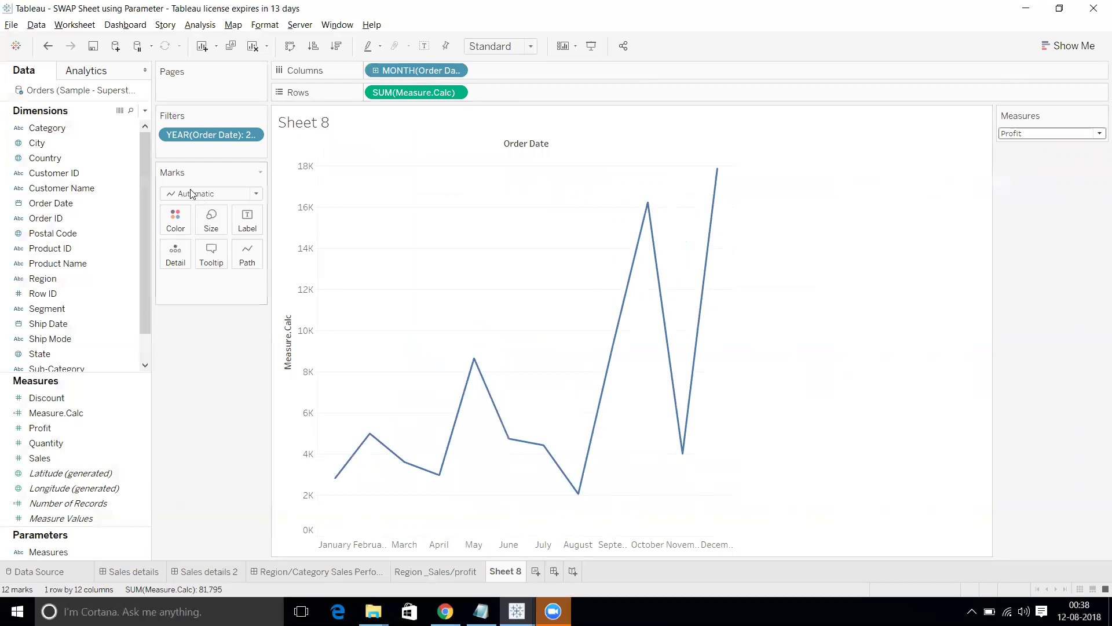
Color the trend lines by Category
{"action": "left_click", "coordinate": [65, 132]}
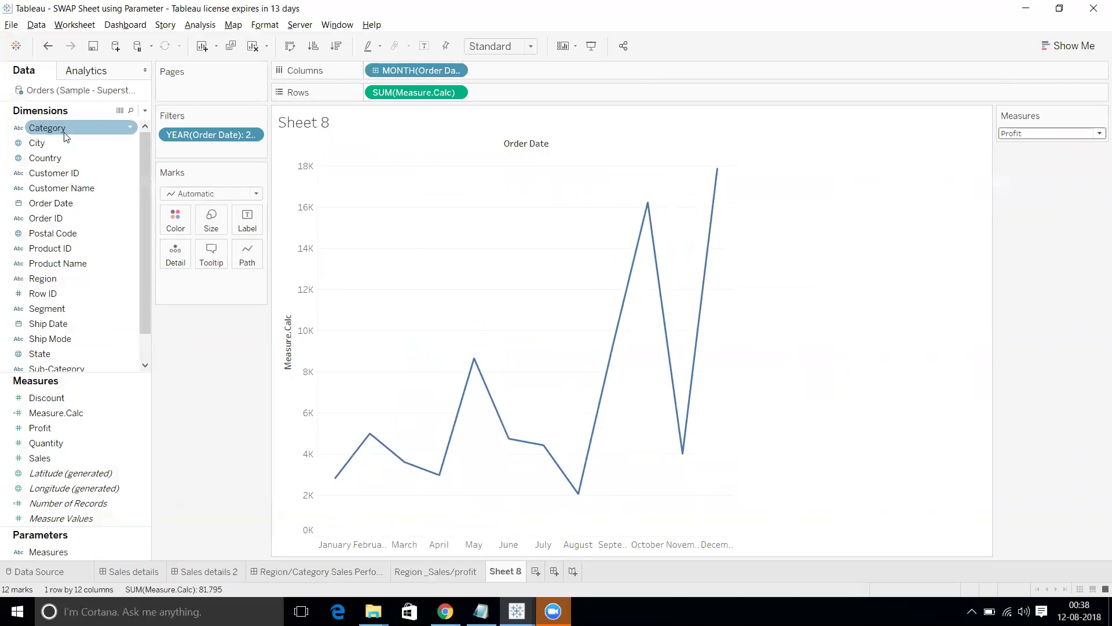
{"action": "scroll", "coordinate": [145, 274], "scroll_direction": "down", "scroll_amount": 2}
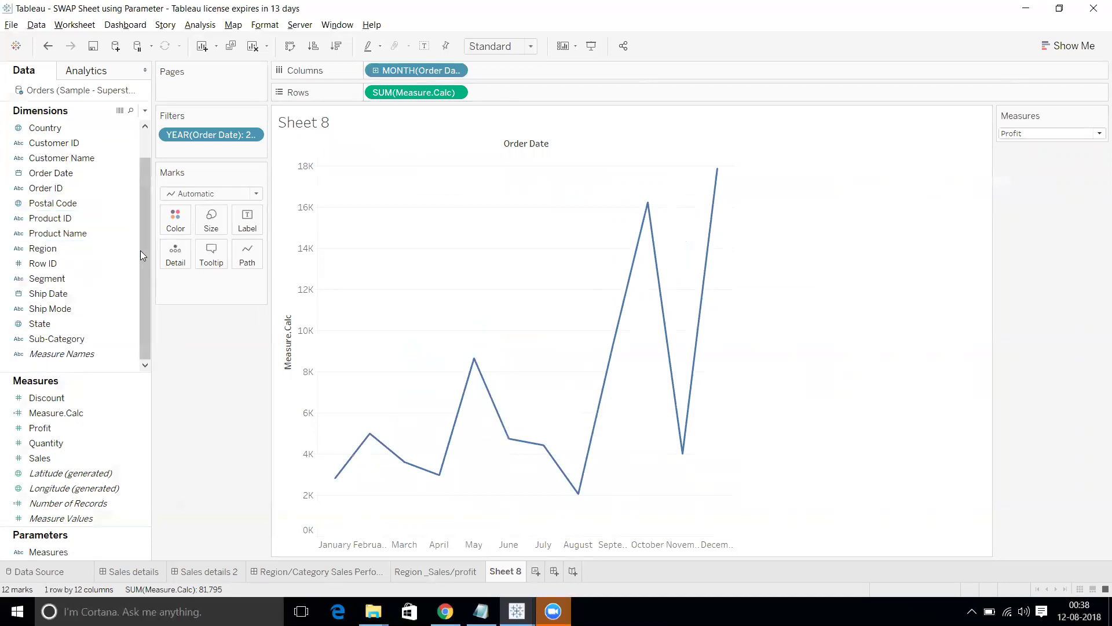
{"action": "scroll", "coordinate": [137, 220], "scroll_direction": "up", "scroll_amount": 2}
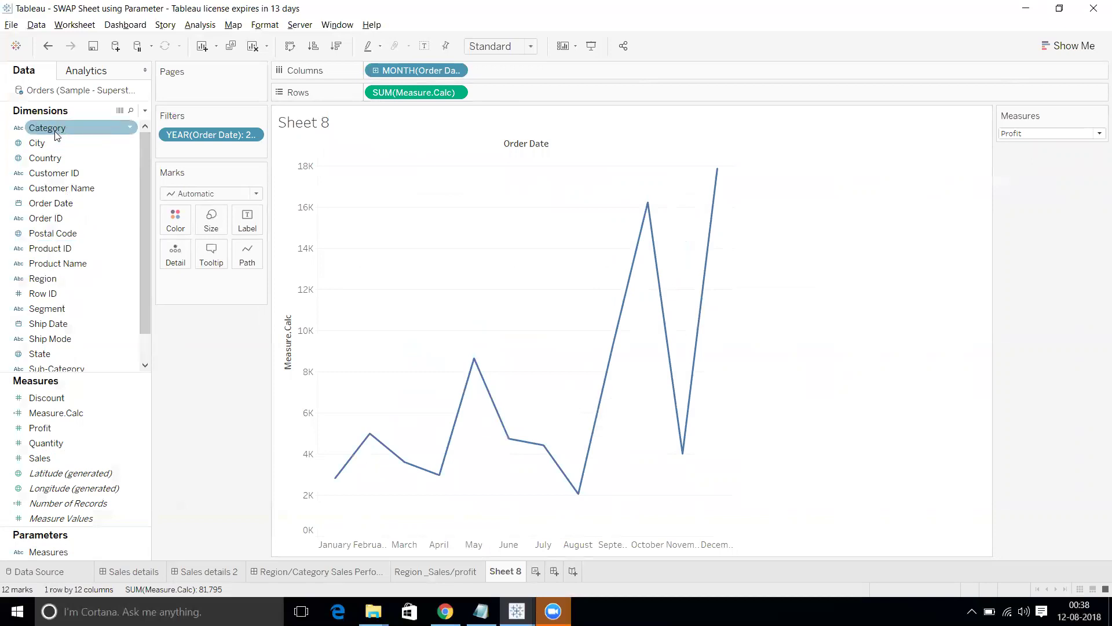
{"action": "left_click_drag", "start_coordinate": [64, 131], "coordinate": [183, 223]}
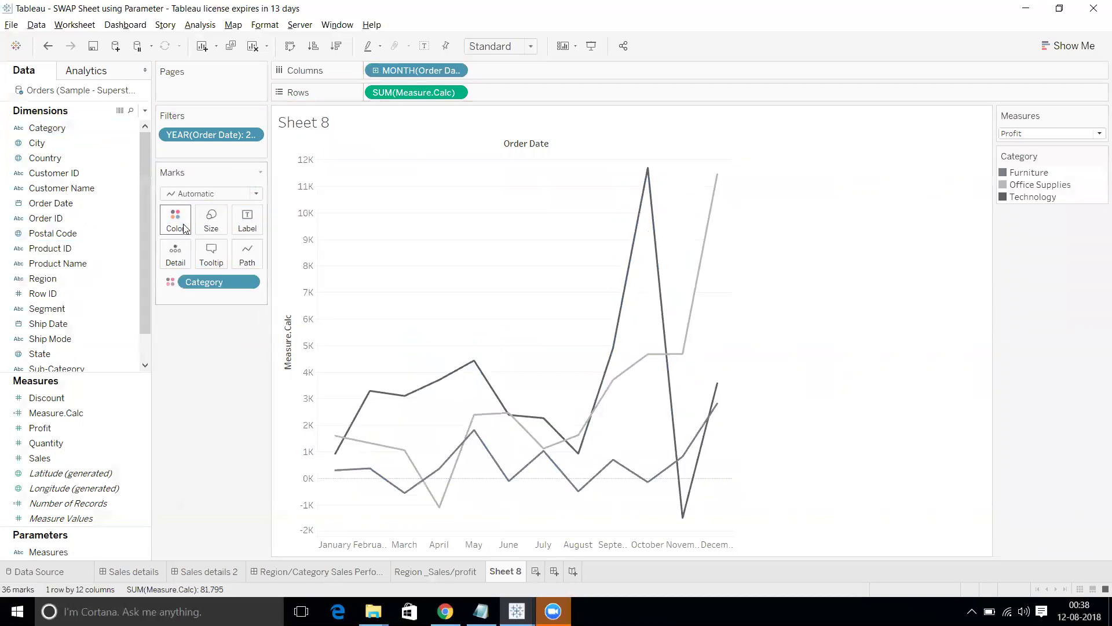
Increase the size of the trend lines slightly
{"action": "left_click", "coordinate": [212, 227]}
{"action": "left_click", "coordinate": [235, 253]}
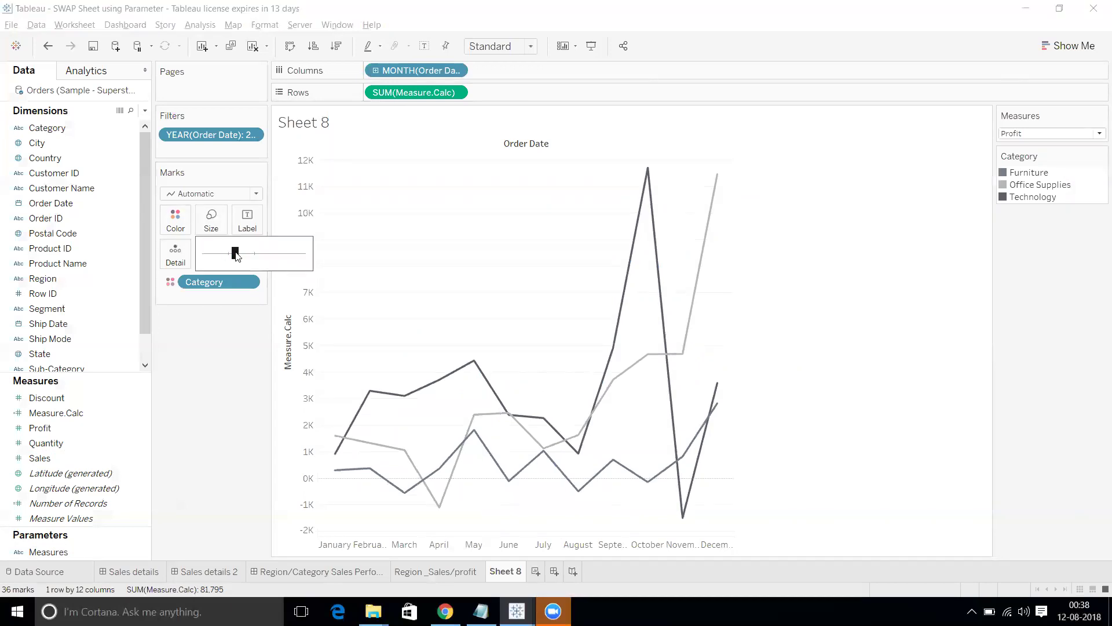
{"action": "left_click_drag", "start_coordinate": [238, 255], "coordinate": [243, 253]}
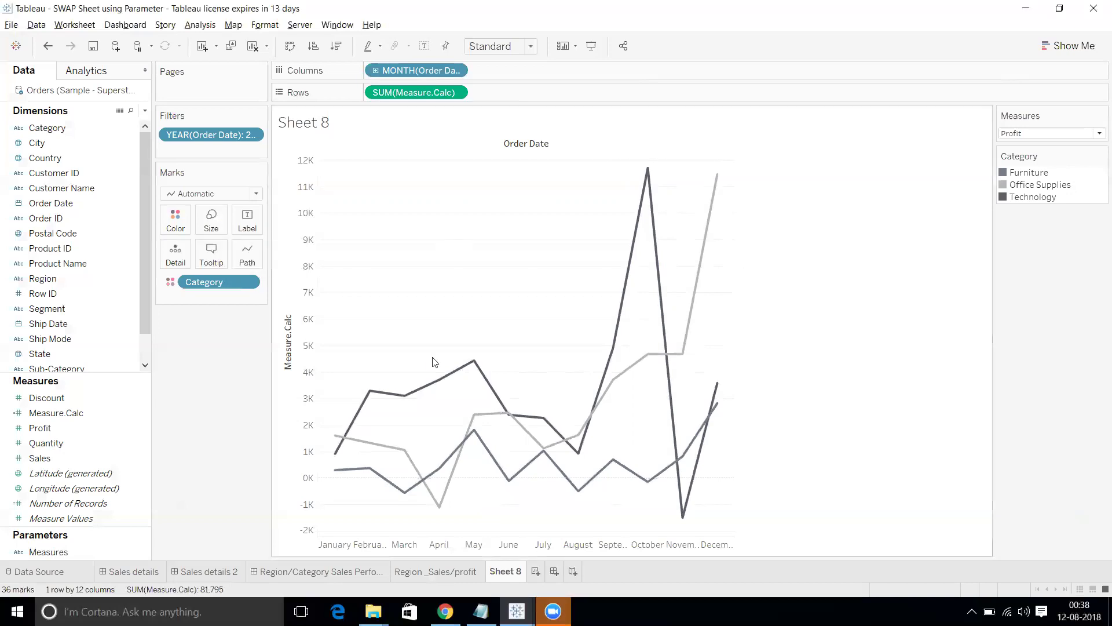
Set the row grid lines of the trend chart to None
{"action": "right_click", "coordinate": [485, 256]}
{"action": "left_click", "coordinate": [516, 309]}
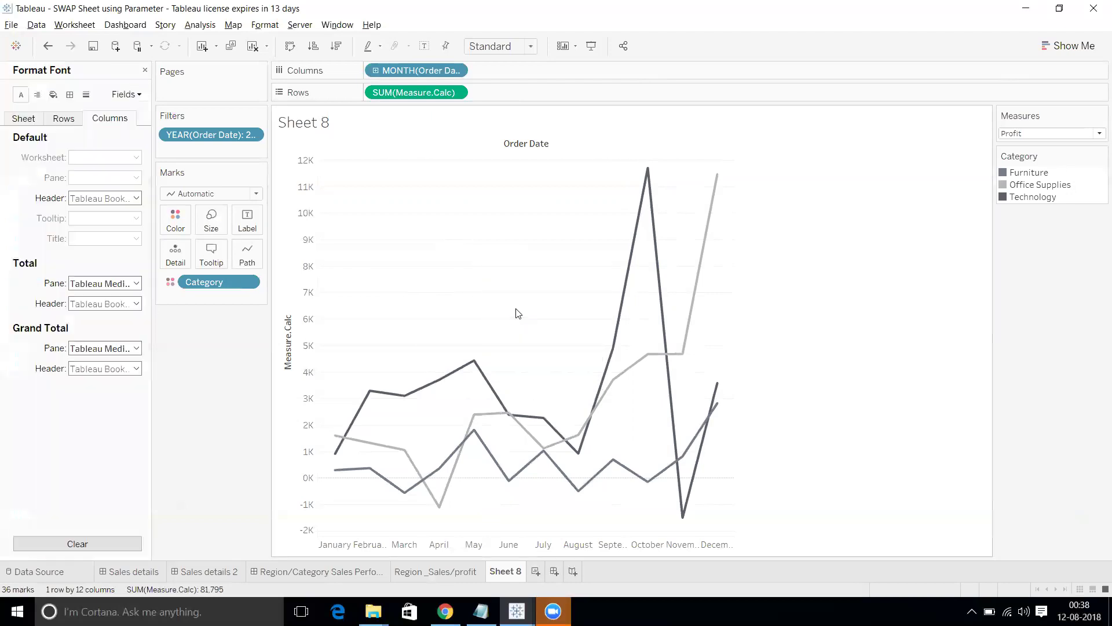
{"action": "left_click", "coordinate": [86, 95]}
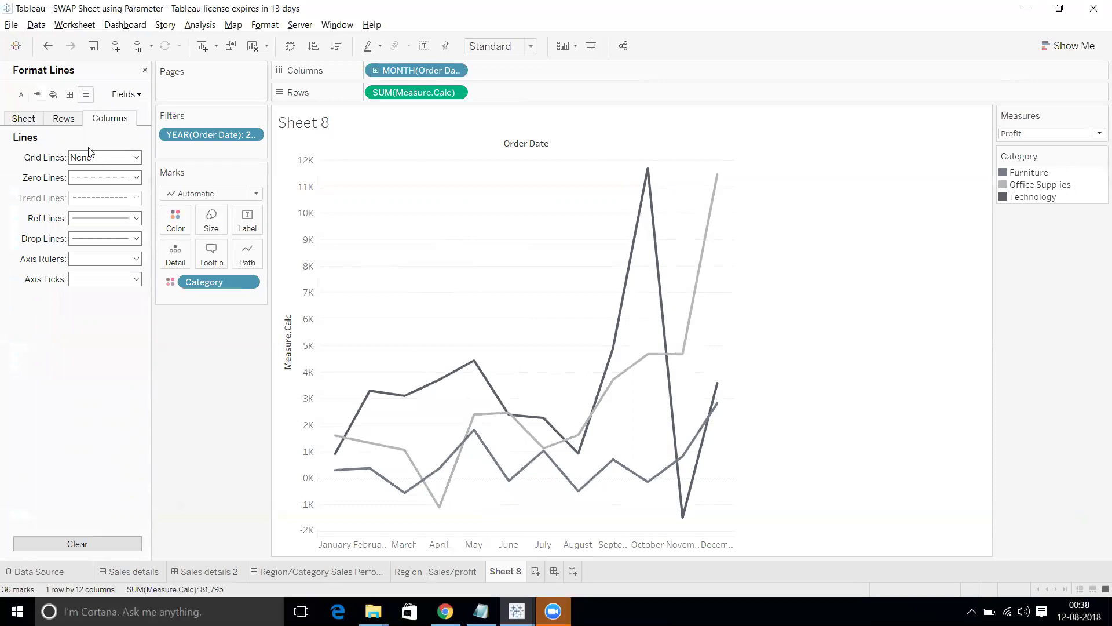
{"action": "left_click", "coordinate": [64, 119]}
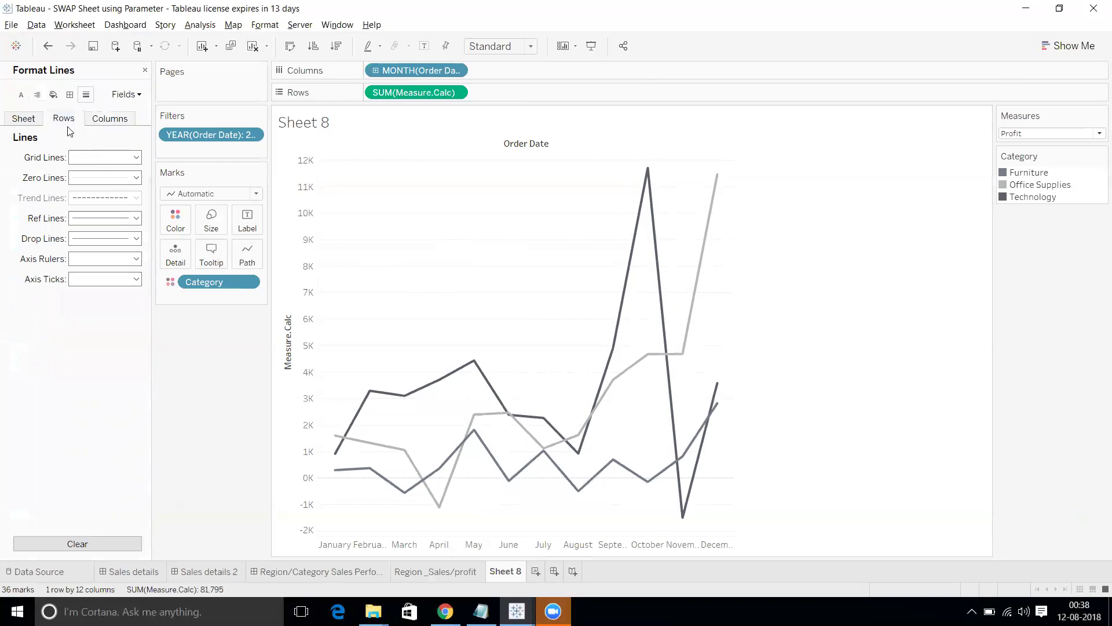
{"action": "left_click", "coordinate": [93, 157]}
{"action": "left_click", "coordinate": [100, 173]}
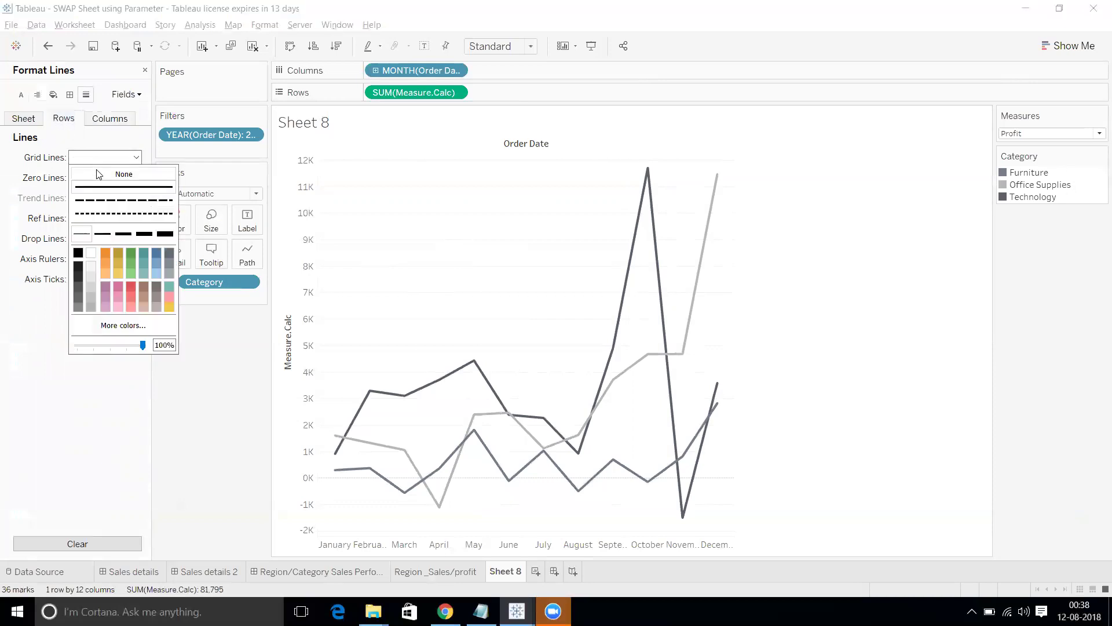
{"action": "left_click", "coordinate": [849, 281]}
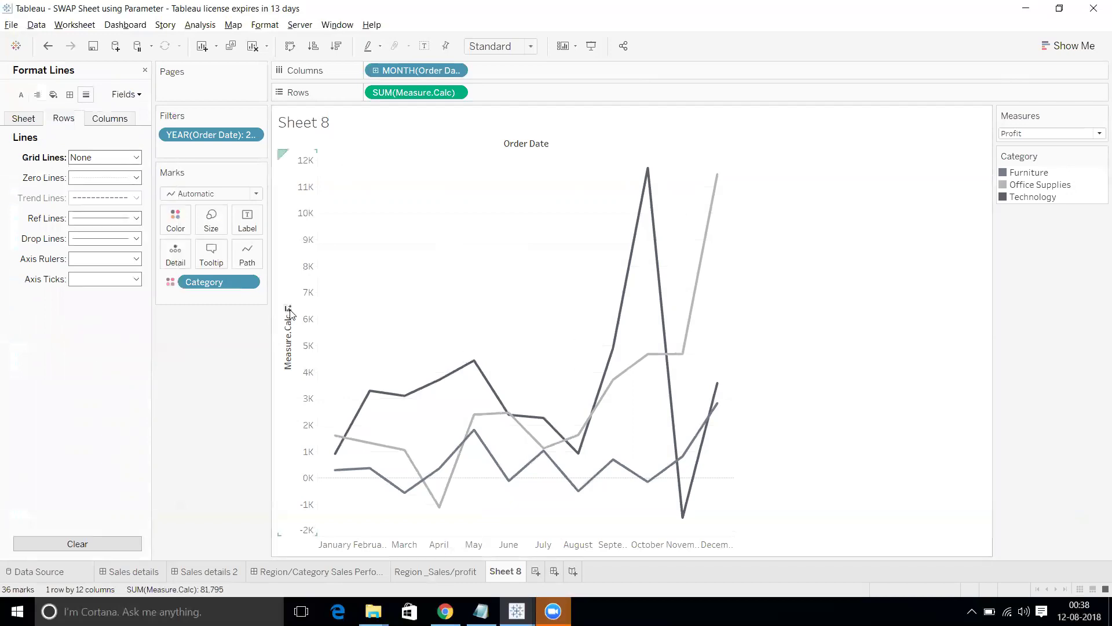
Rename the vertical axis title of the trend chart to Measure
{"action": "right_click", "coordinate": [290, 348]}
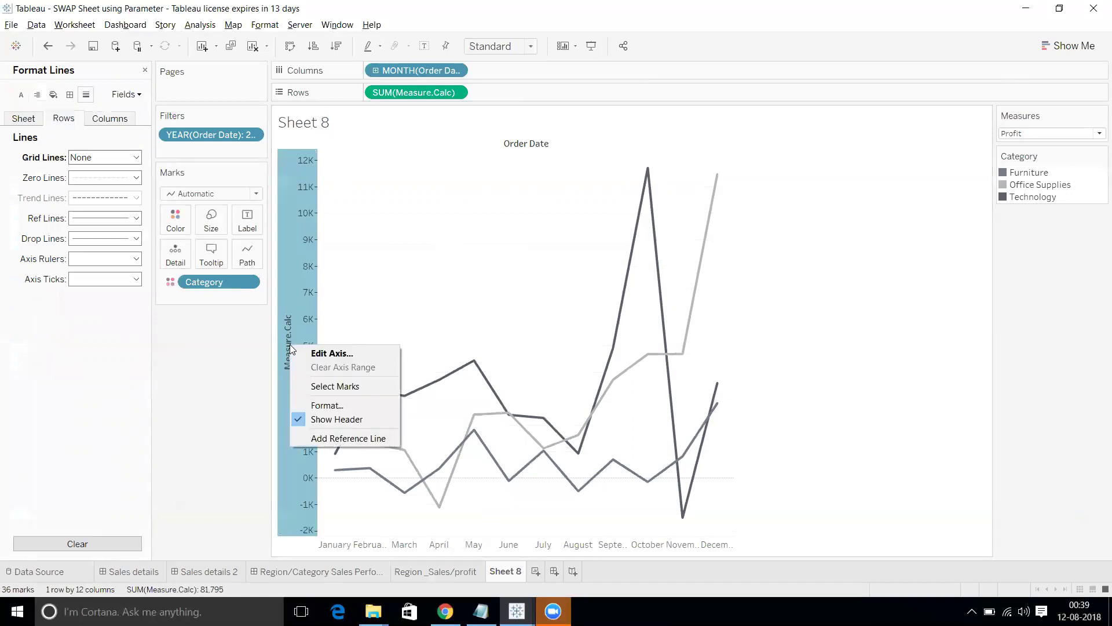
{"action": "left_click", "coordinate": [314, 353]}
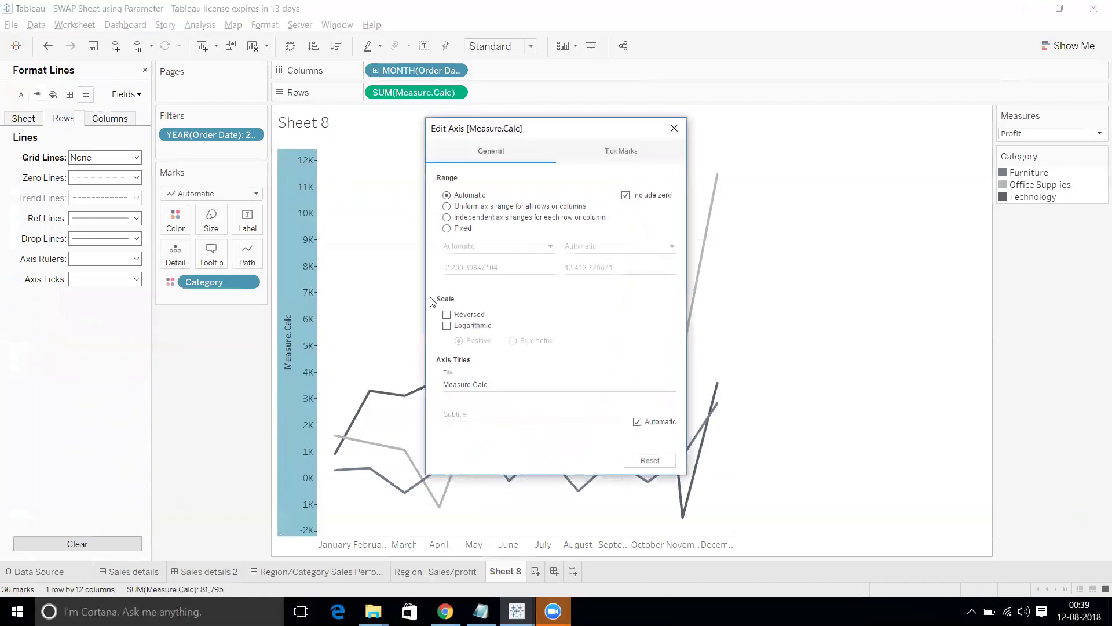
{"action": "triple_click", "coordinate": [535, 379]}
{"action": "left_click", "coordinate": [535, 379]}
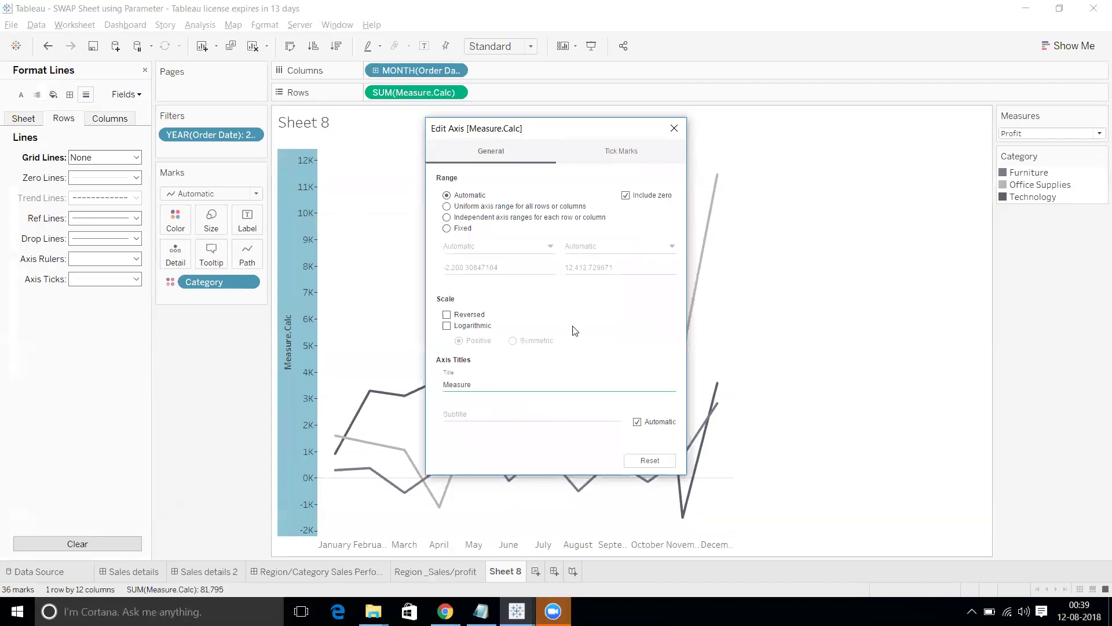
{"action": "left_click", "coordinate": [674, 128]}
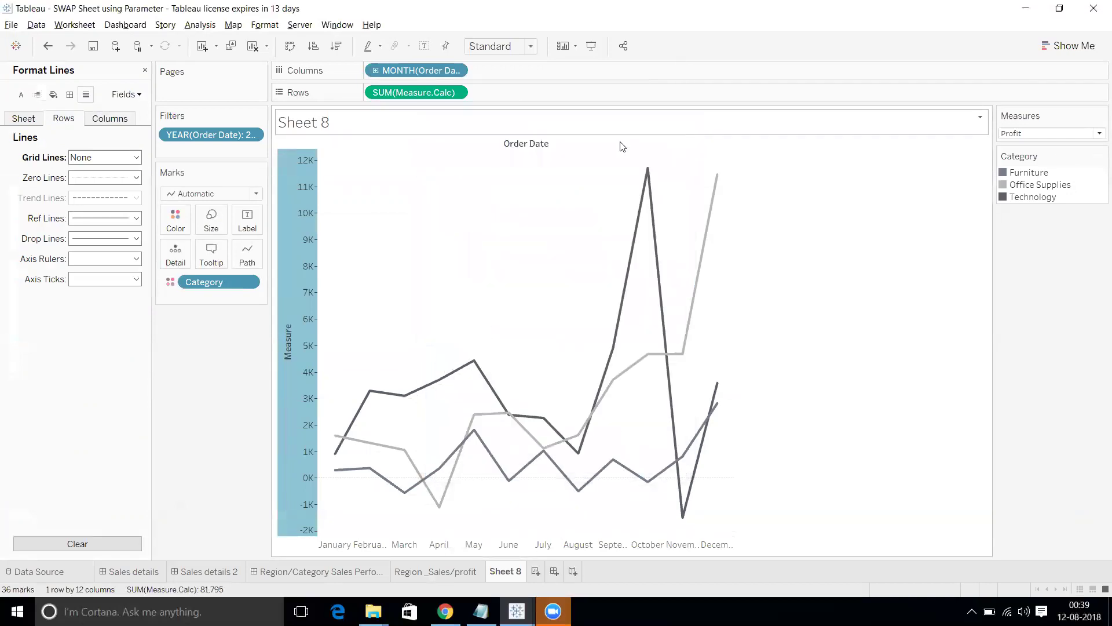
Make the default font of the Measure axis bold
{"action": "right_click", "coordinate": [307, 246]}
{"action": "left_click", "coordinate": [340, 306]}
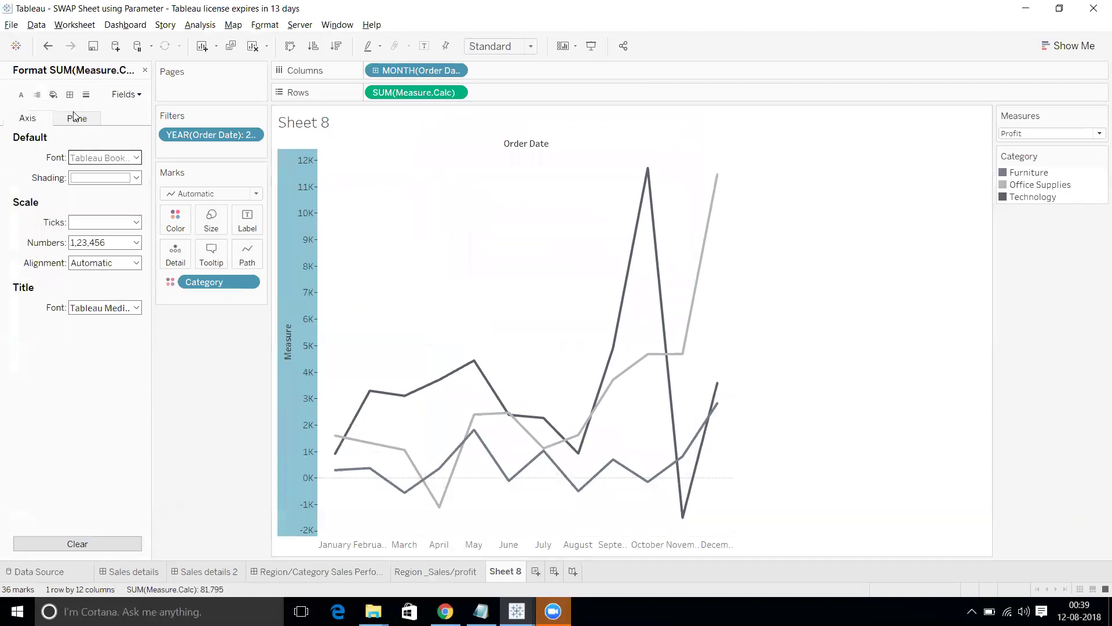
{"action": "left_click", "coordinate": [93, 157]}
{"action": "left_click", "coordinate": [120, 196]}
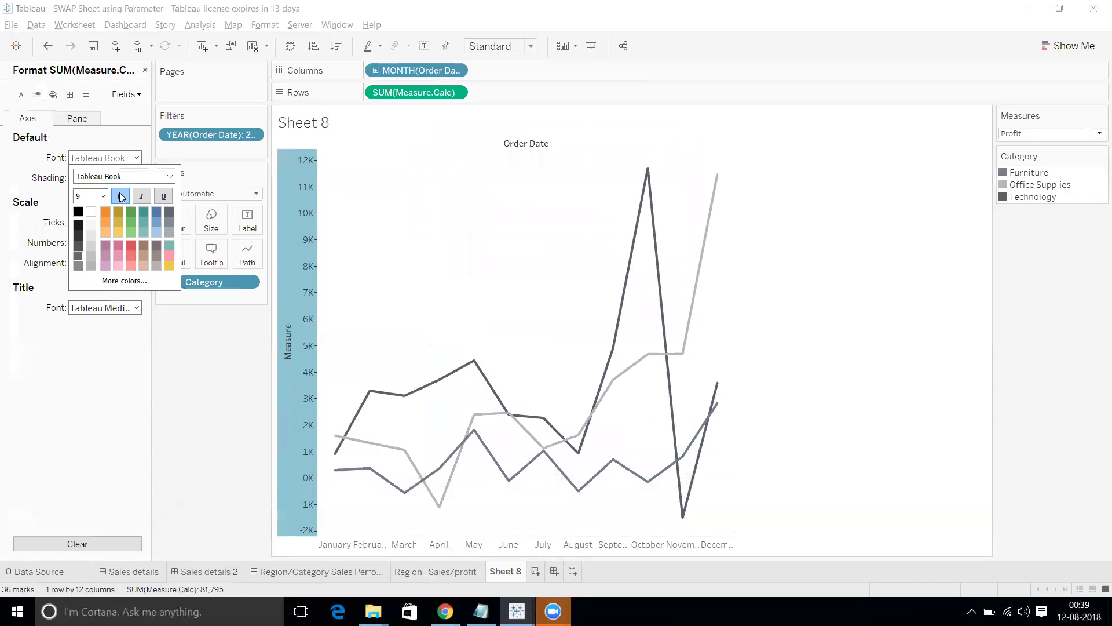
Format the Order Date month headers to use the Abbreviation date format
{"action": "right_click", "coordinate": [352, 545]}
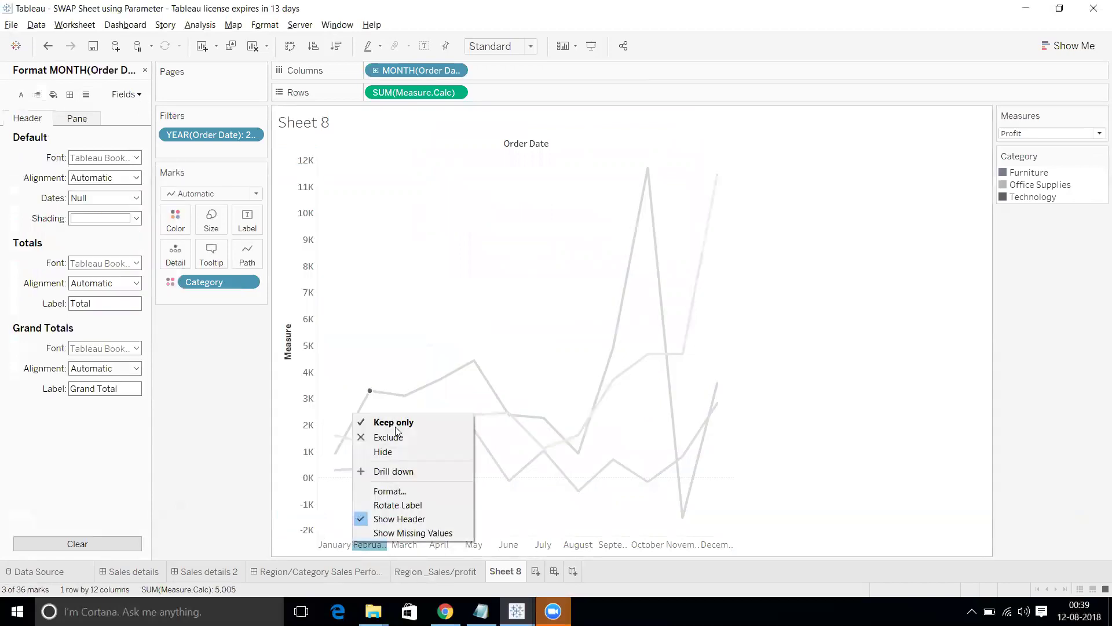
{"action": "left_click", "coordinate": [394, 492]}
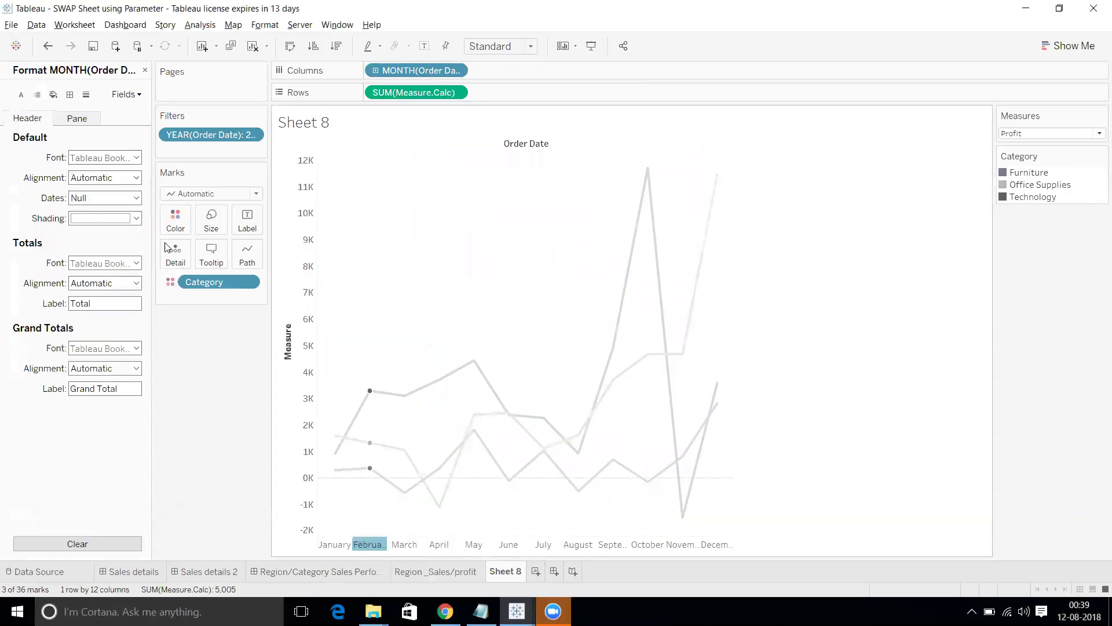
{"action": "left_click", "coordinate": [129, 180]}
{"action": "left_click", "coordinate": [129, 181]}
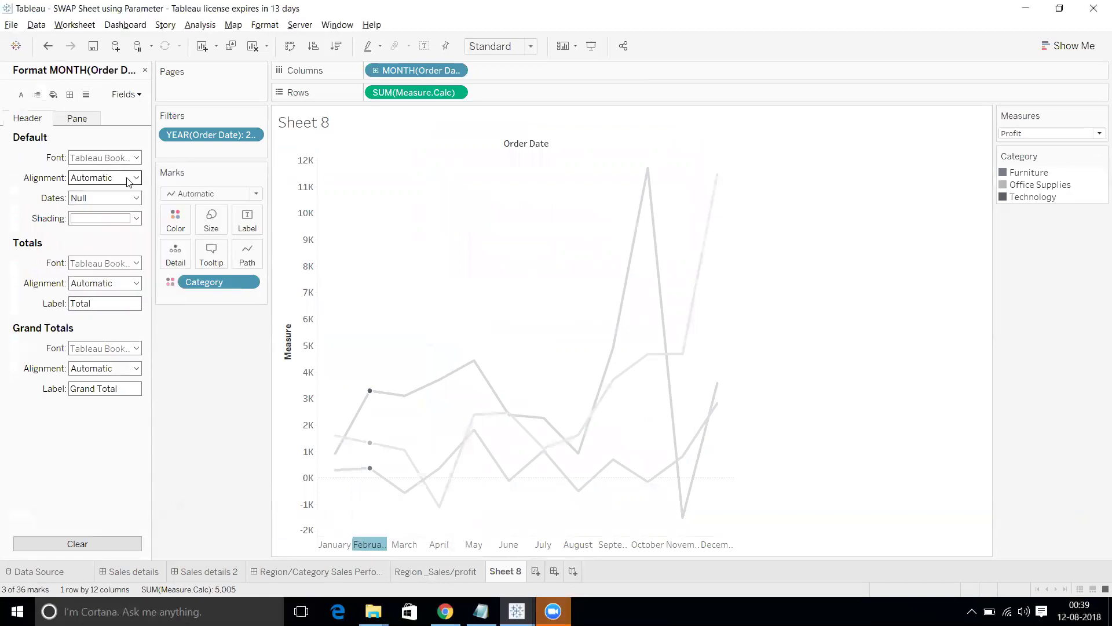
{"action": "left_click", "coordinate": [79, 121]}
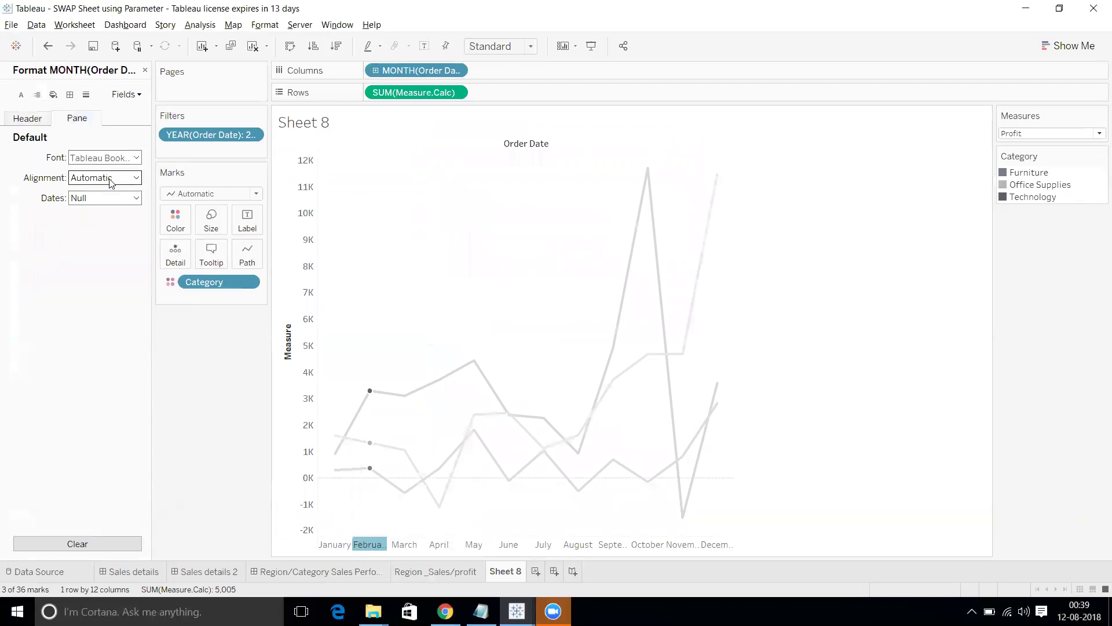
{"action": "left_click", "coordinate": [29, 122]}
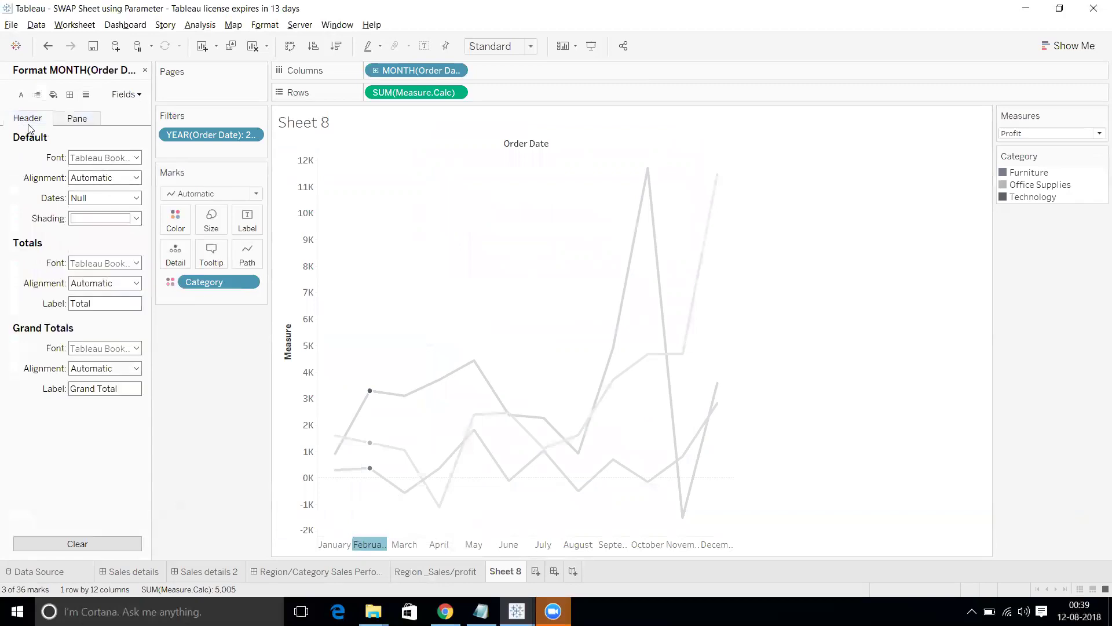
{"action": "left_click", "coordinate": [93, 198]}
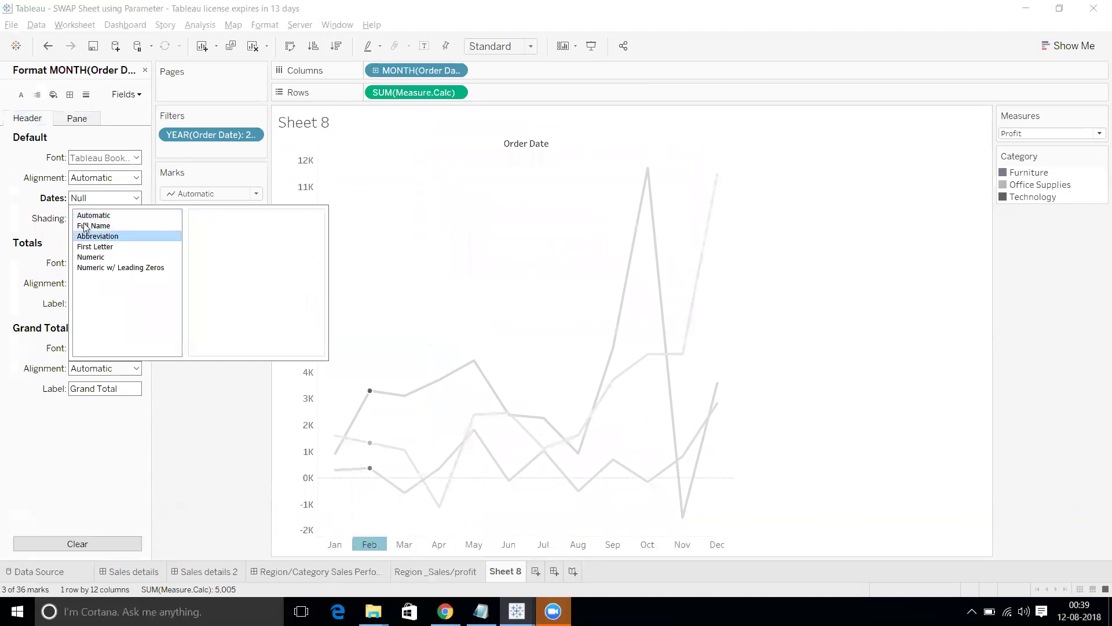
Make the month header labels bold and deselect the February header
{"action": "left_click", "coordinate": [100, 158]}
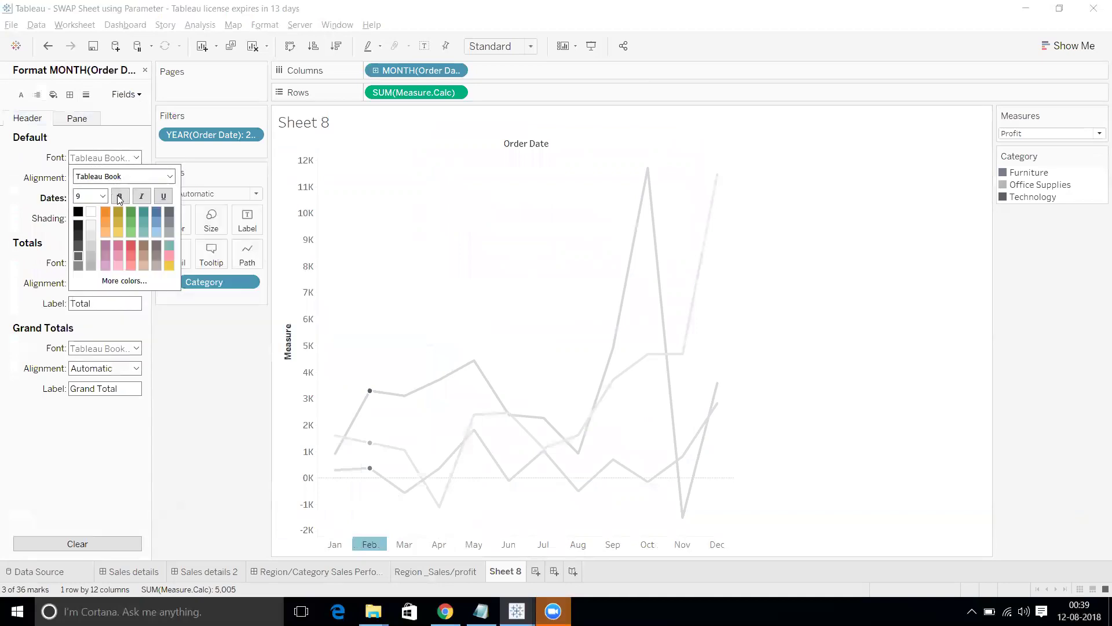
{"action": "left_click", "coordinate": [120, 196]}
{"action": "left_click", "coordinate": [789, 357]}
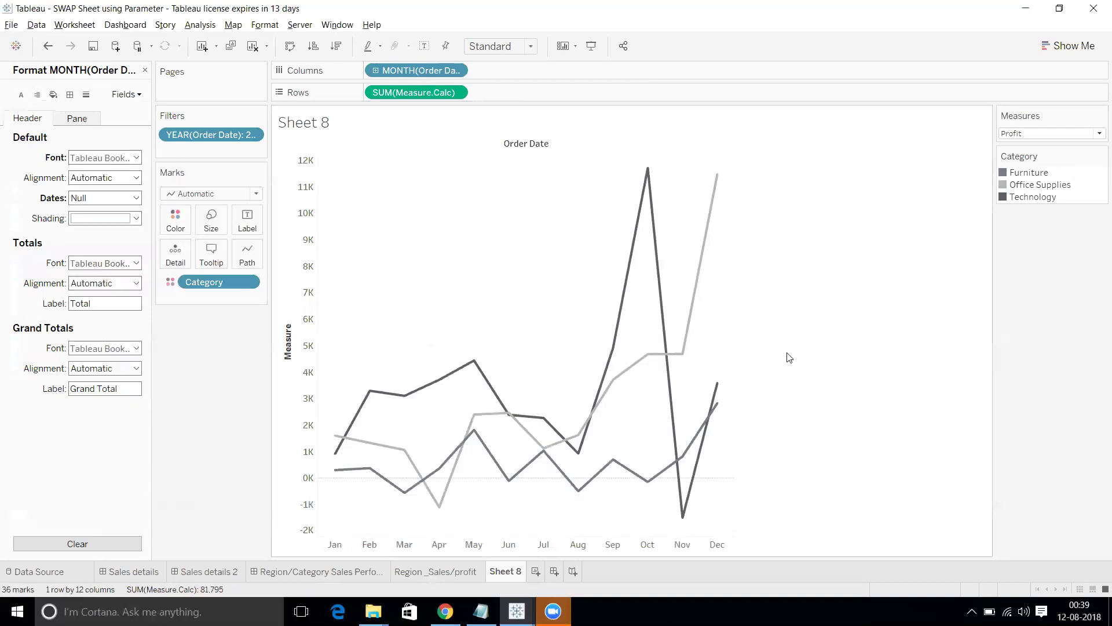
Try the Order Date month field as Continuous and look at the axis settings of the resulting month axis
{"action": "left_click", "coordinate": [457, 71]}
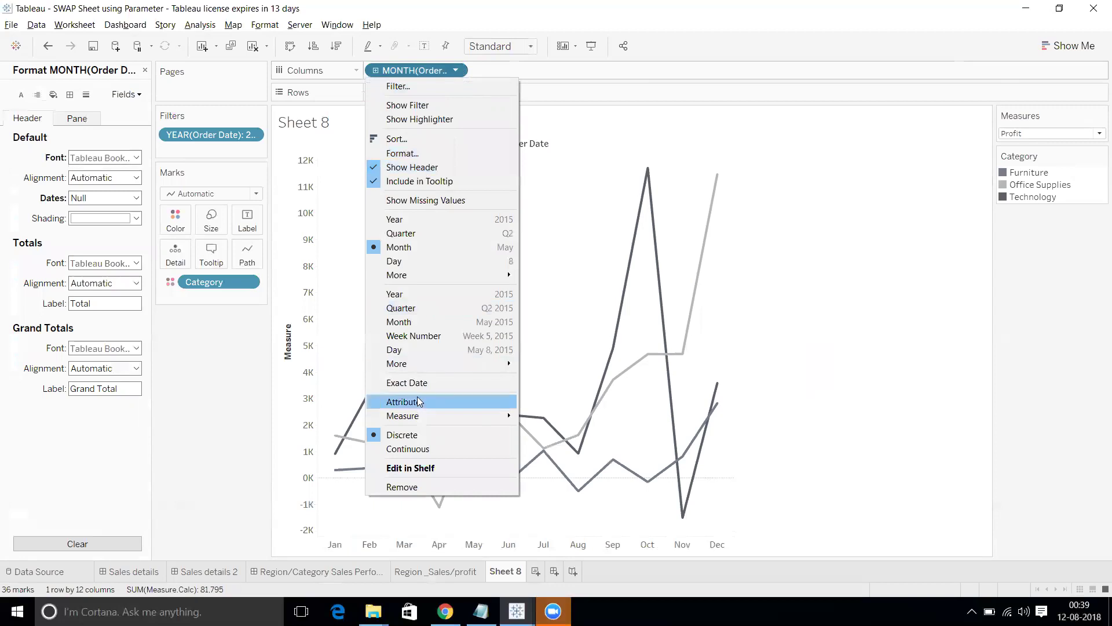
{"action": "left_click", "coordinate": [409, 449]}
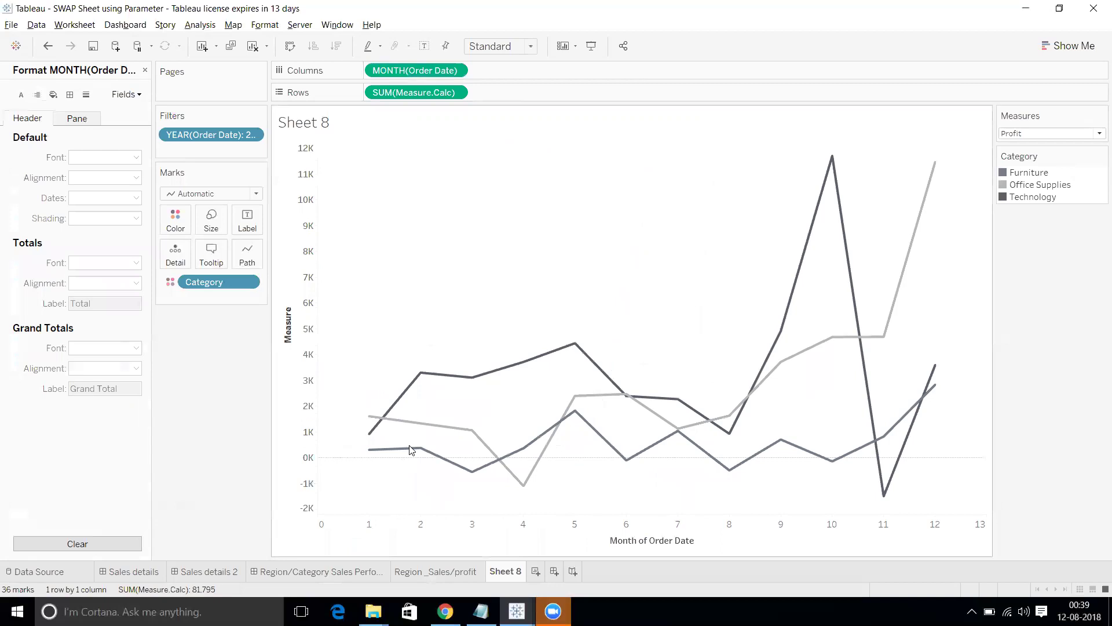
{"action": "right_click", "coordinate": [356, 540]}
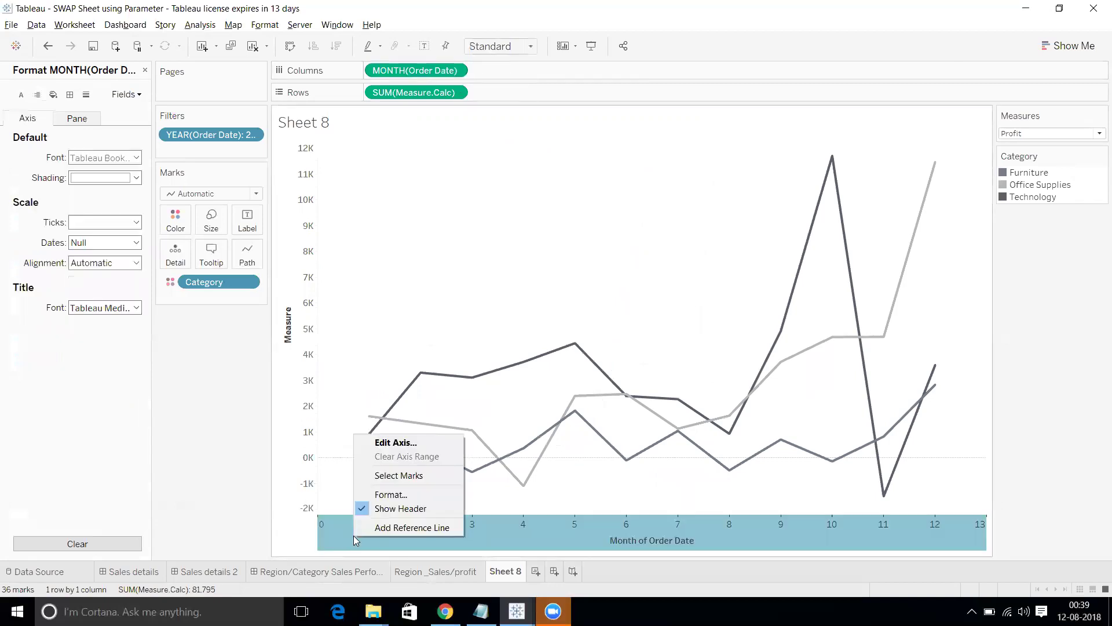
{"action": "left_click", "coordinate": [393, 443]}
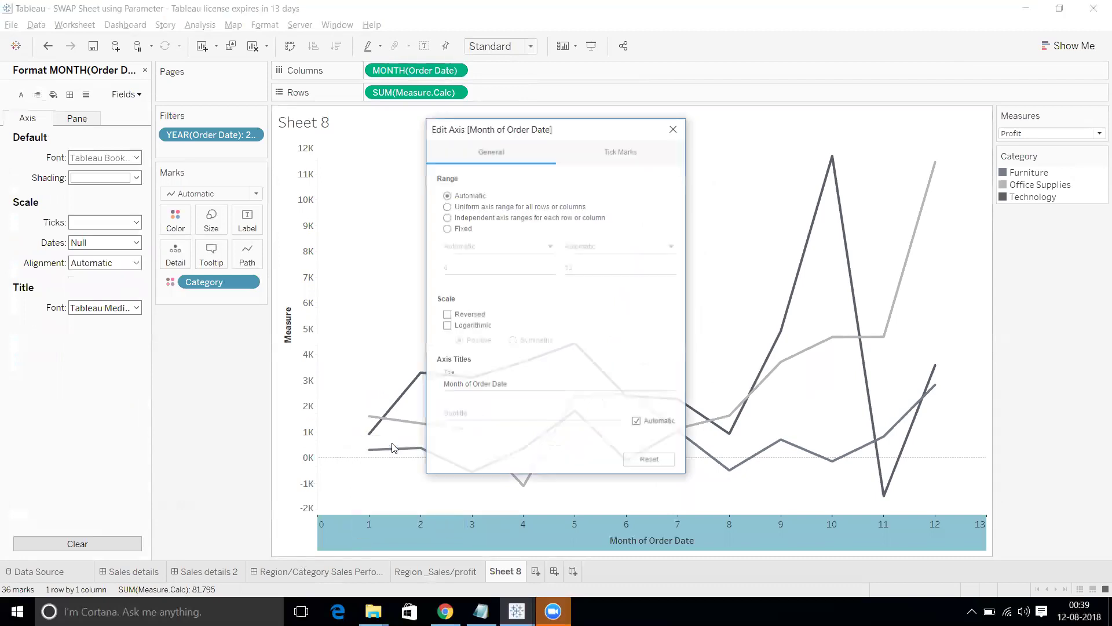
{"action": "left_click", "coordinate": [674, 128]}
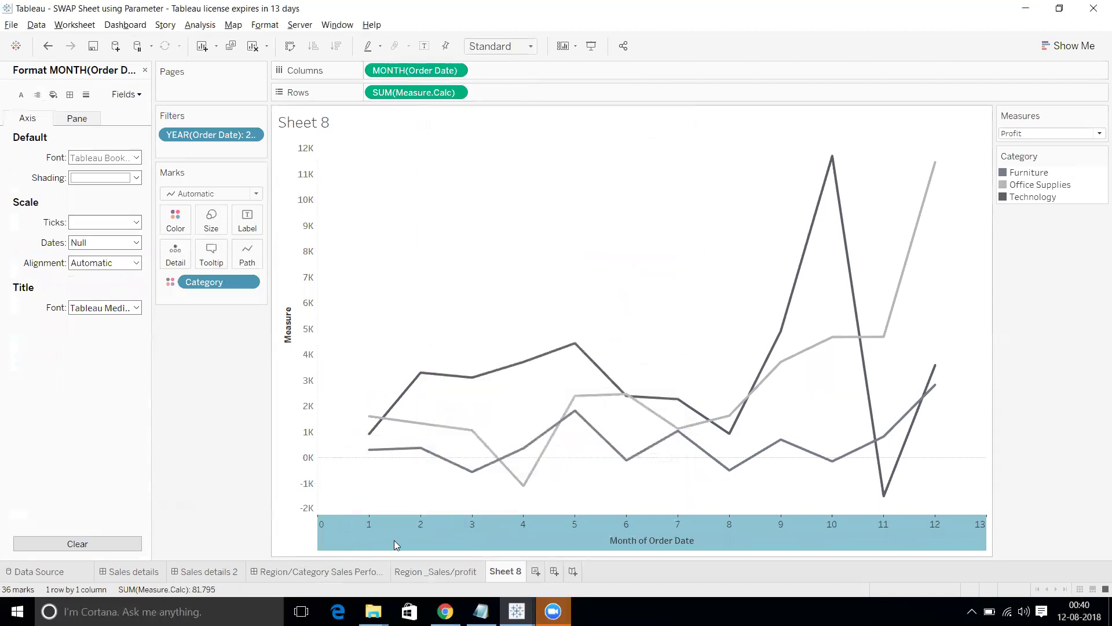
Set the continuous month axis dates to Abbreviation, and return the Order Date month field to Discrete
{"action": "right_click", "coordinate": [397, 533]}
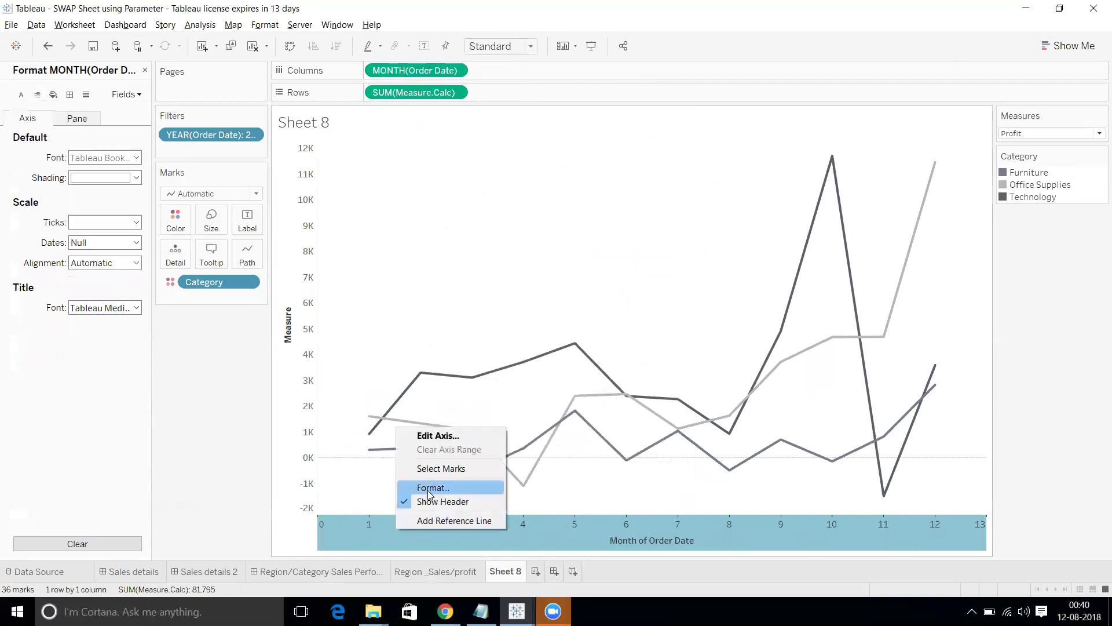
{"action": "left_click", "coordinate": [429, 489]}
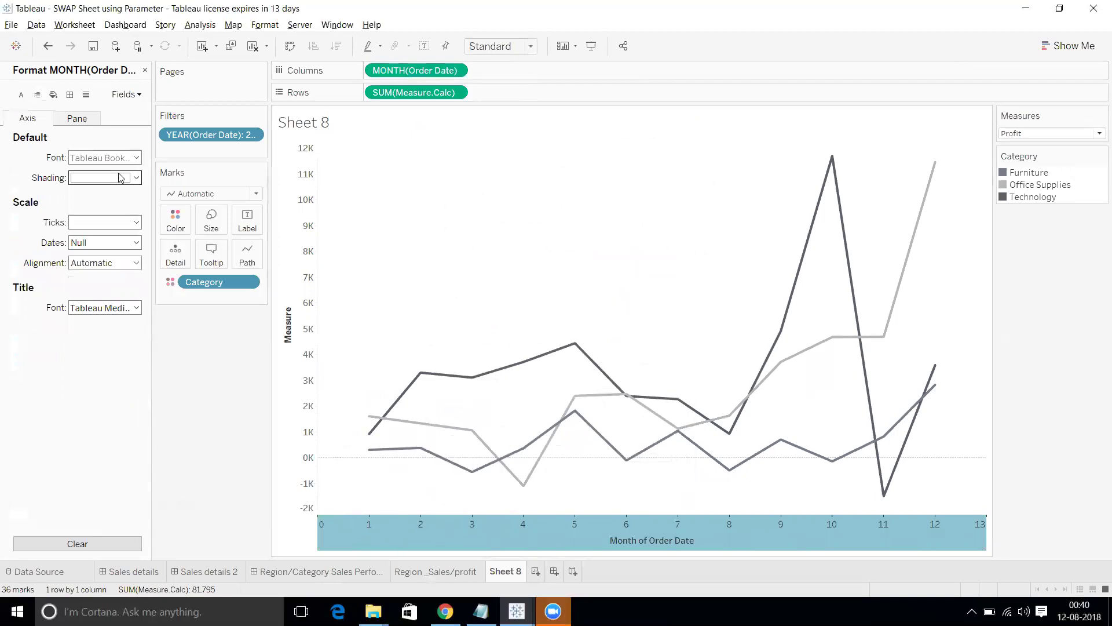
{"action": "left_click", "coordinate": [135, 243]}
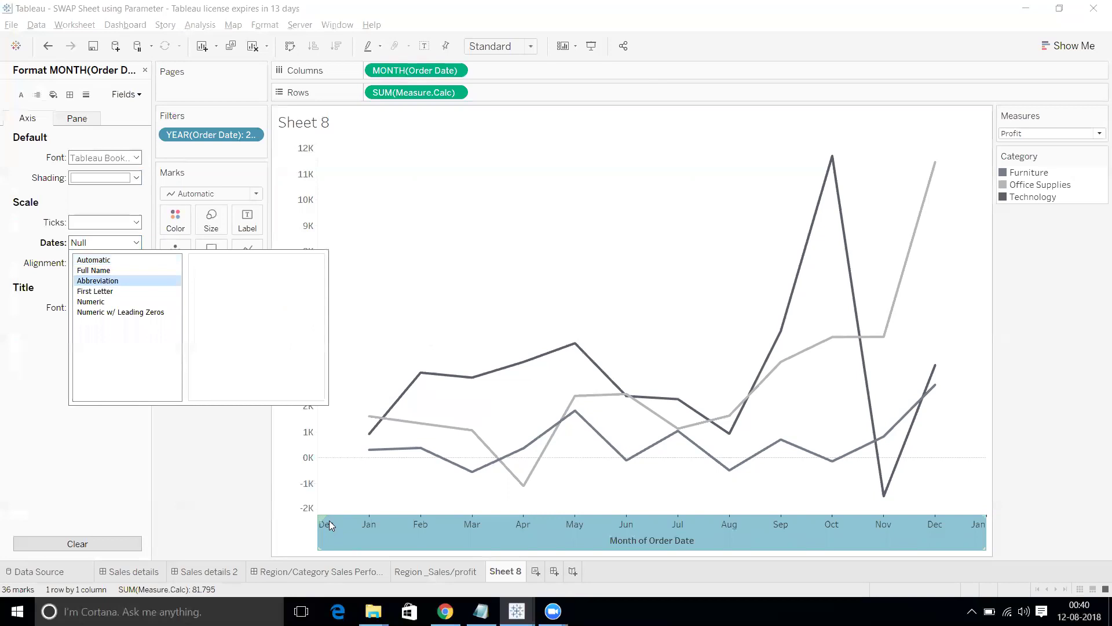
{"action": "left_click", "coordinate": [236, 514]}
{"action": "left_click", "coordinate": [455, 71]}
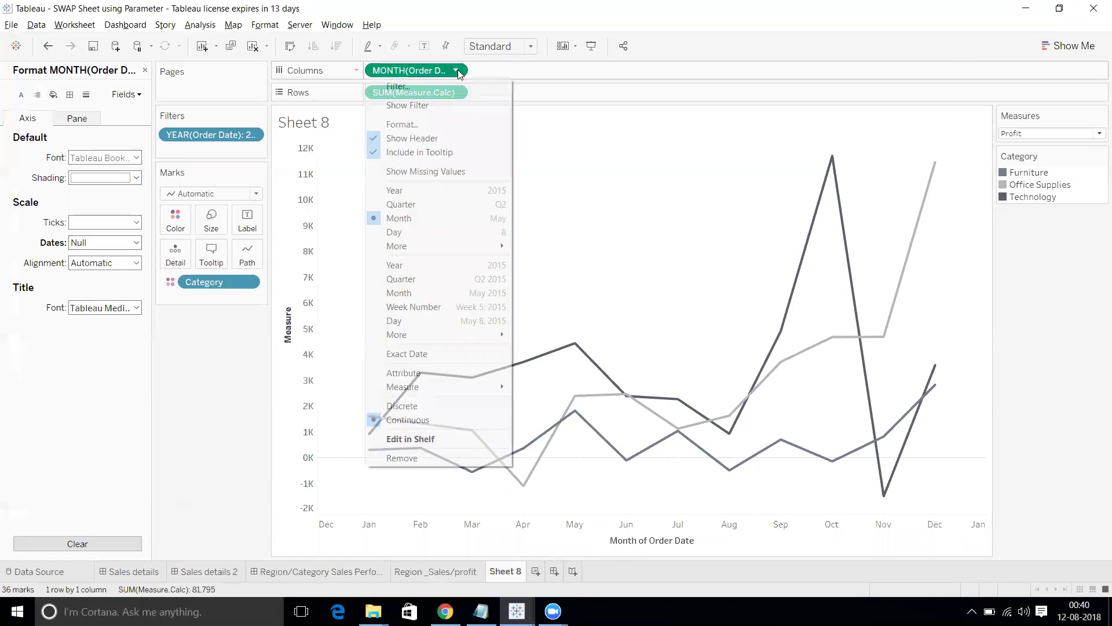
{"action": "left_click", "coordinate": [409, 409]}
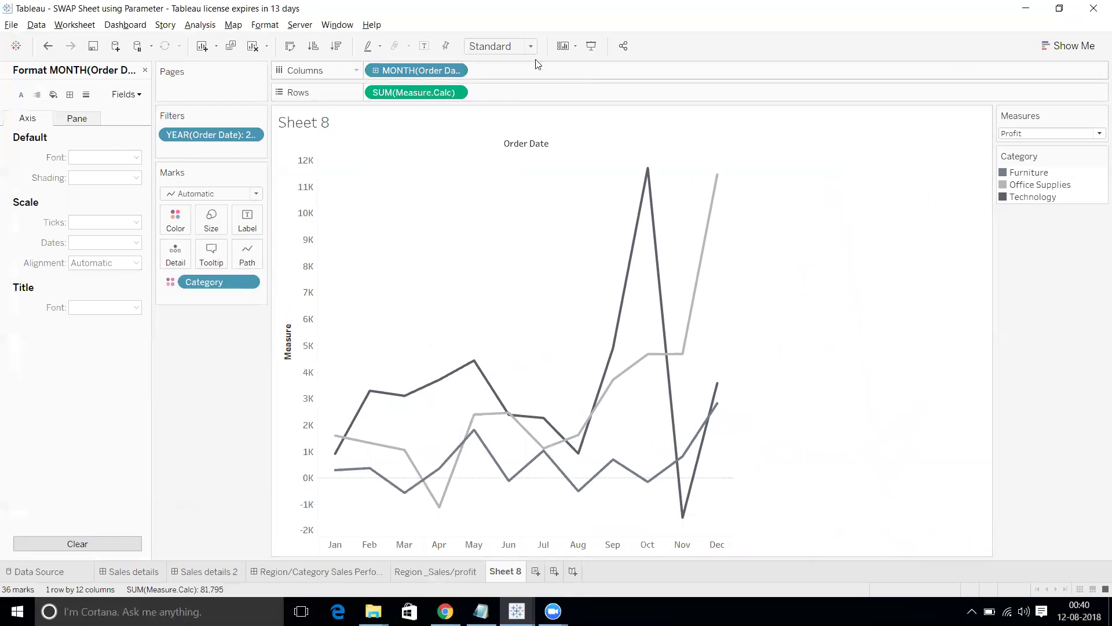
Fit the trend chart to Entire View and close the formatting options
{"action": "left_click", "coordinate": [508, 47]}
{"action": "left_click", "coordinate": [509, 104]}
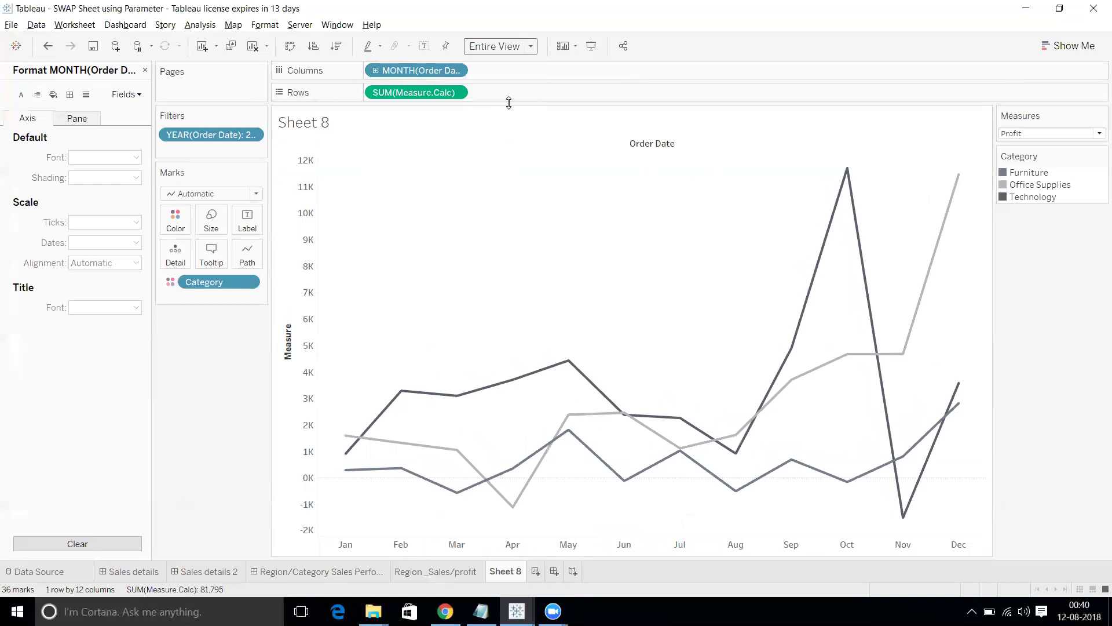
{"action": "left_click", "coordinate": [146, 70]}
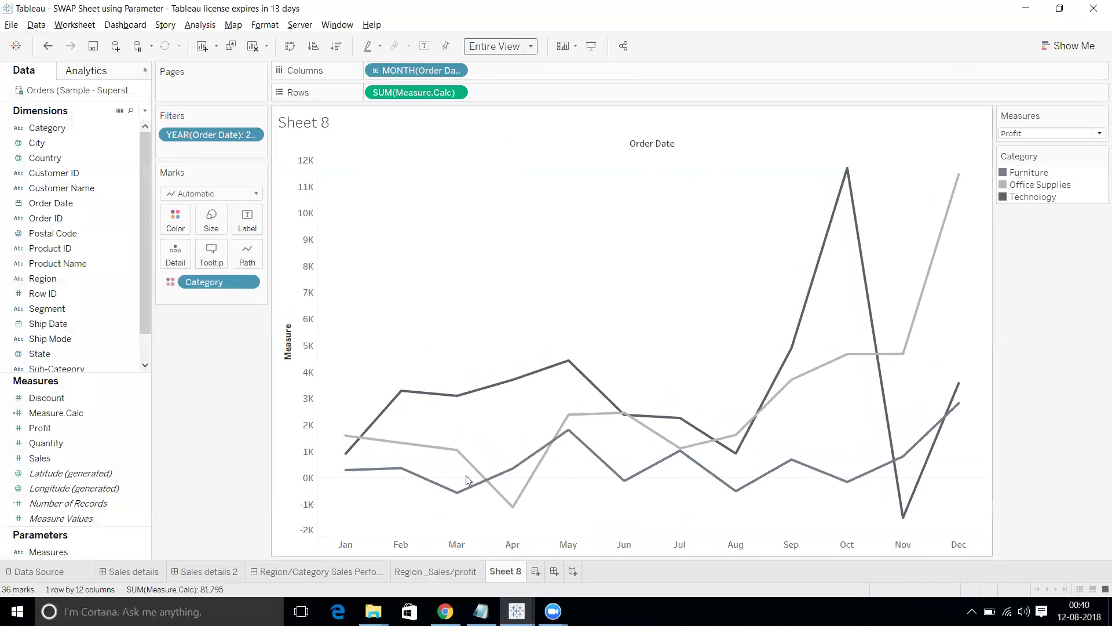
Rename the Sheet 8 worksheet as Category_Sales/Profit
{"action": "right_click", "coordinate": [505, 570]}
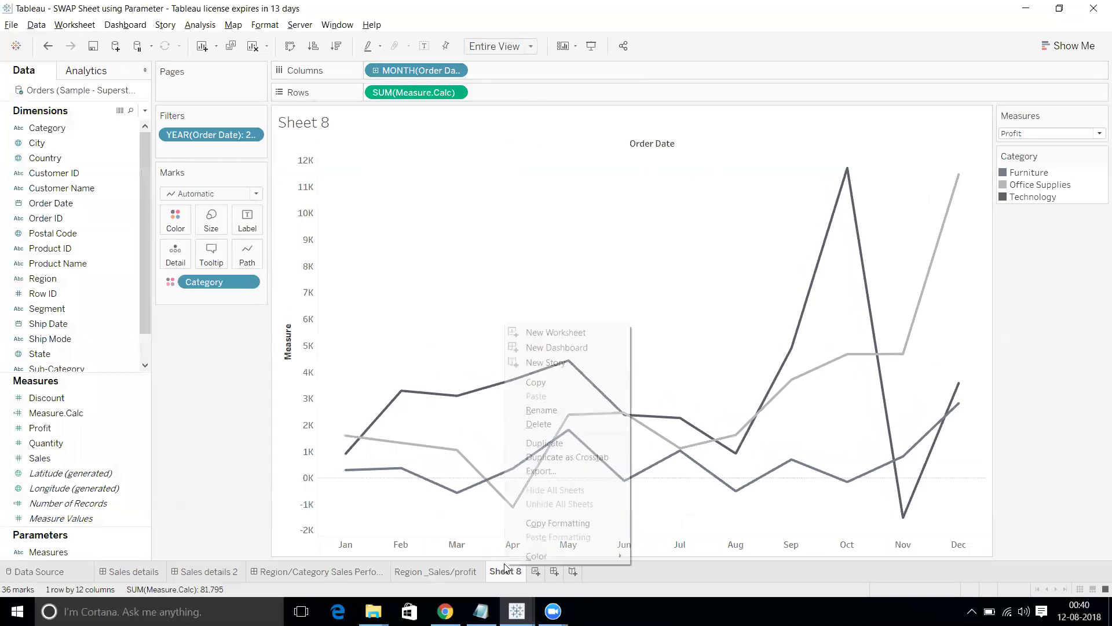
{"action": "left_click", "coordinate": [547, 409]}
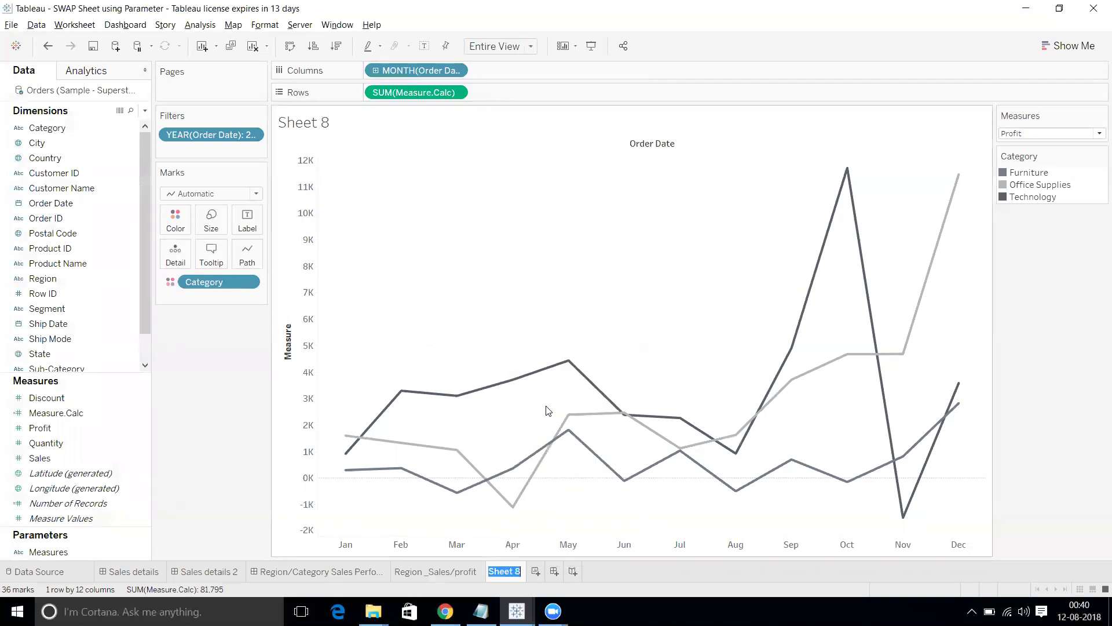
{"action": "type", "text": "Category"}
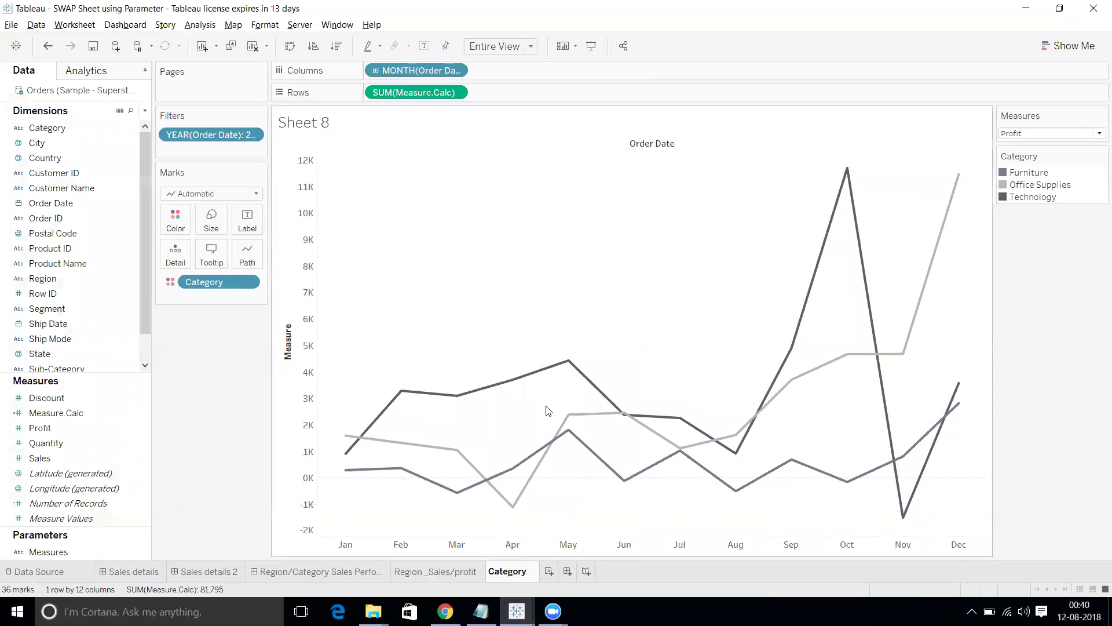
{"action": "type", "text": "_Sales/Pr"}
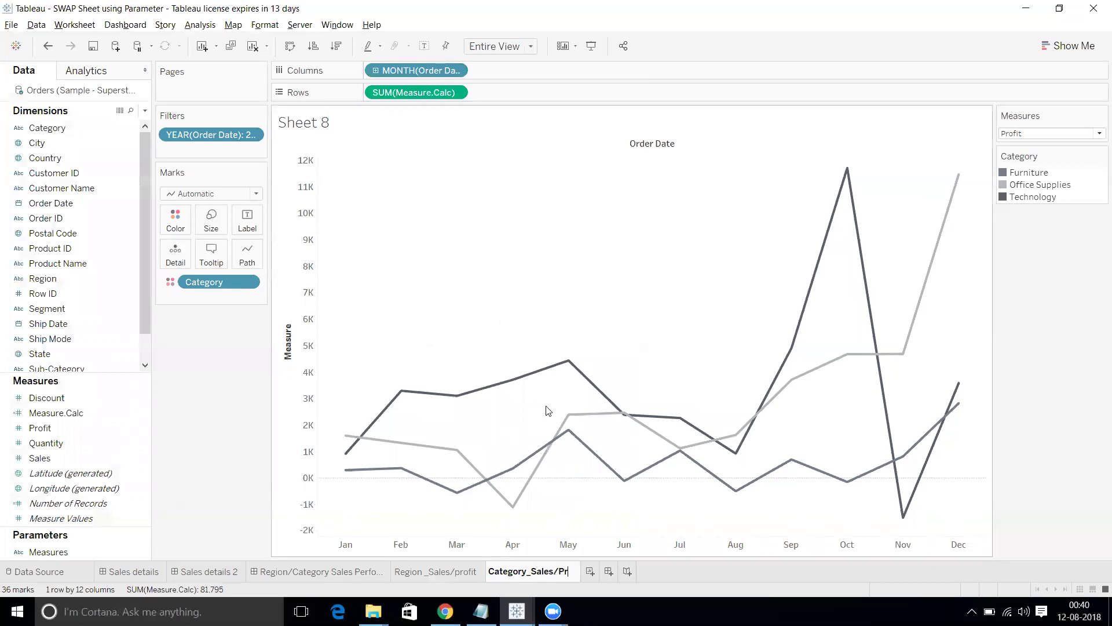
{"action": "type", "text": "ofit"}
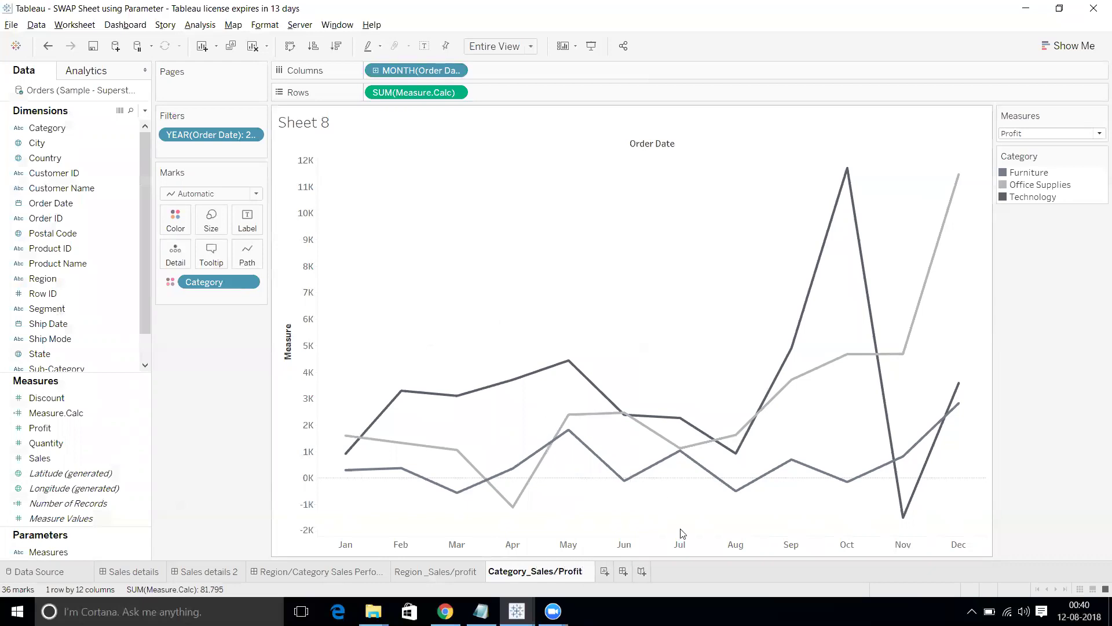
{"action": "left_click", "coordinate": [691, 570]}
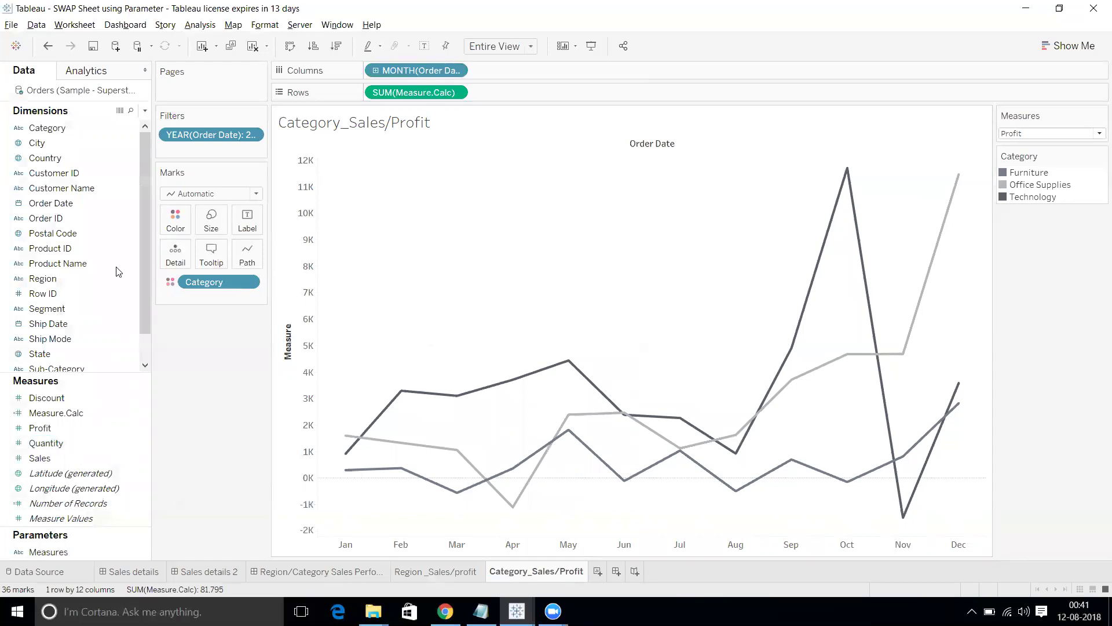
Create a parameter named Charts with data type String and allowable values restricted to a list
{"action": "left_click", "coordinate": [144, 110]}
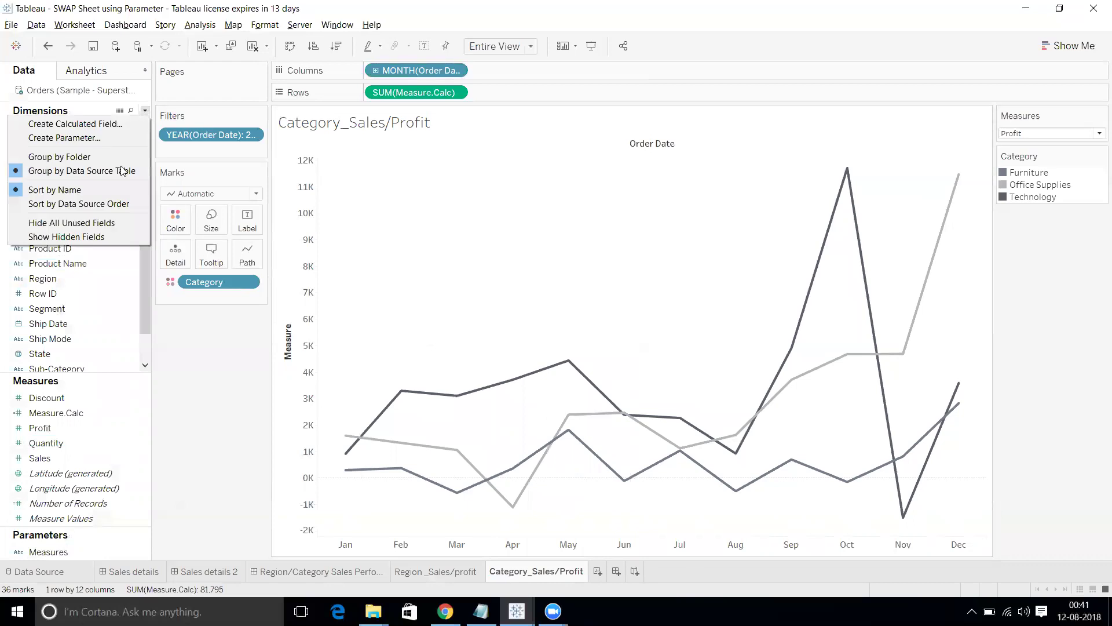
{"action": "left_click", "coordinate": [120, 141]}
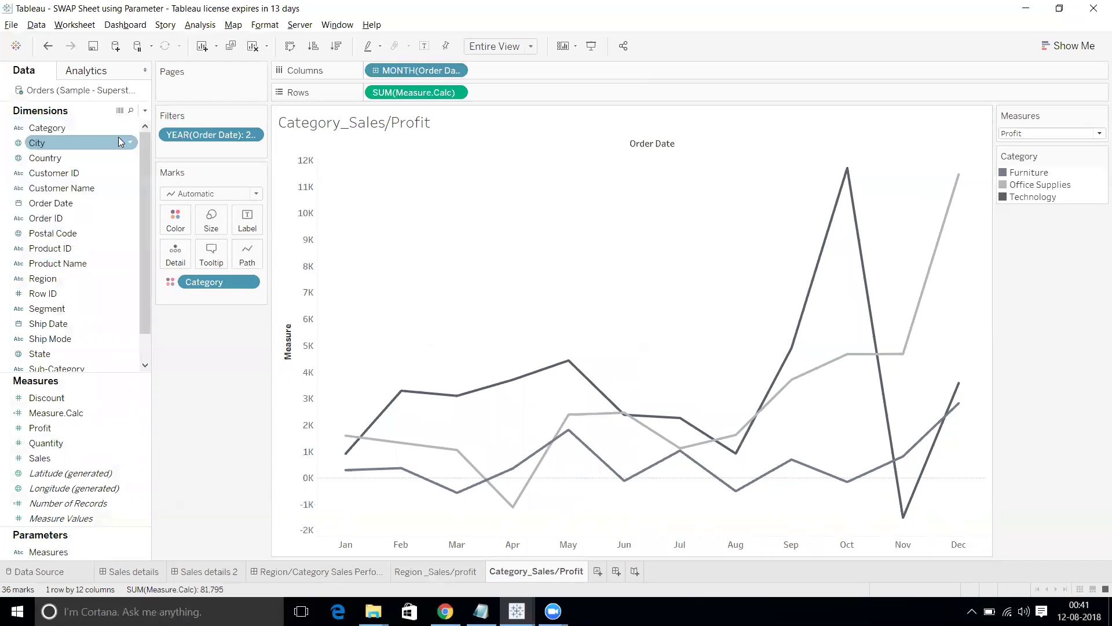
{"action": "type", "text": "Char"}
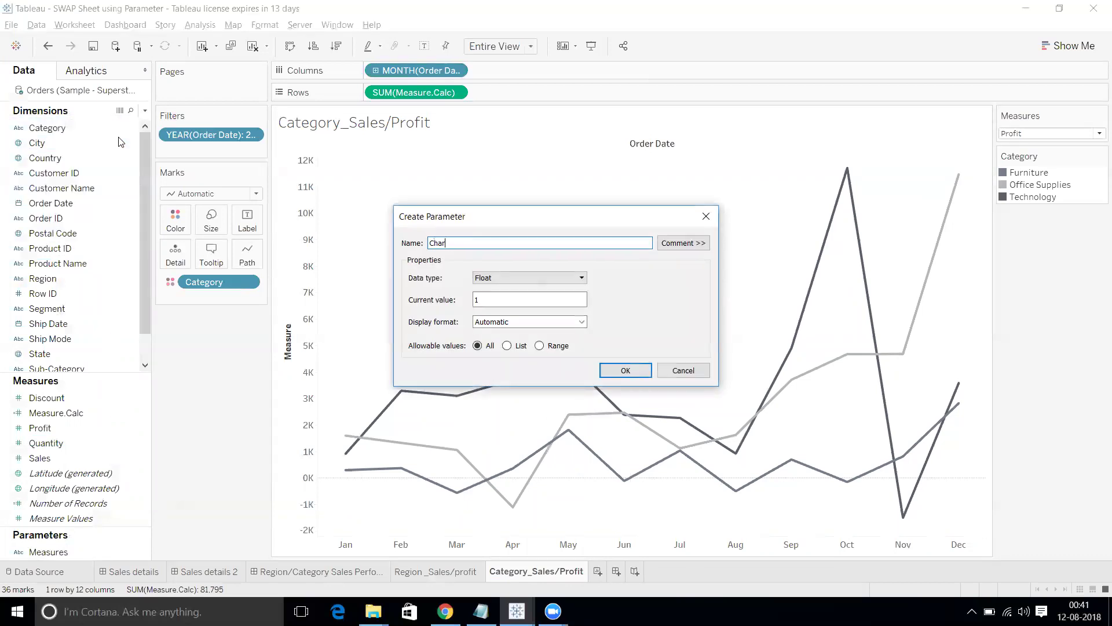
{"action": "type", "text": "ts"}
{"action": "left_click", "coordinate": [547, 278]}
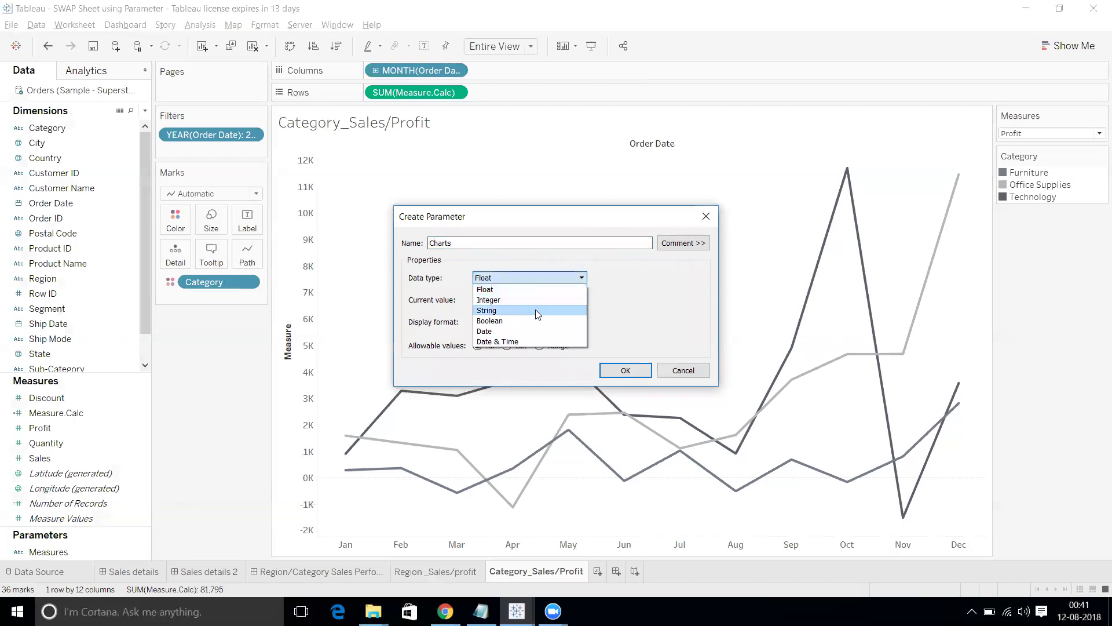
{"action": "left_click", "coordinate": [535, 309]}
{"action": "left_click", "coordinate": [507, 346]}
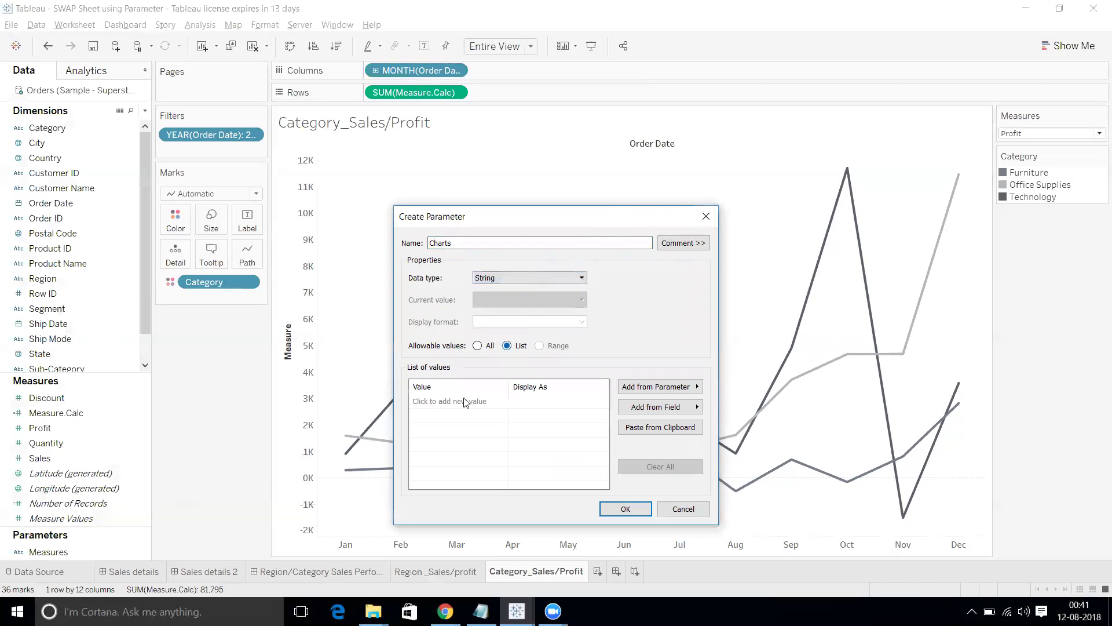
Add the list values Bar and Trend to the Charts parameter and save it
{"action": "left_click", "coordinate": [464, 397]}
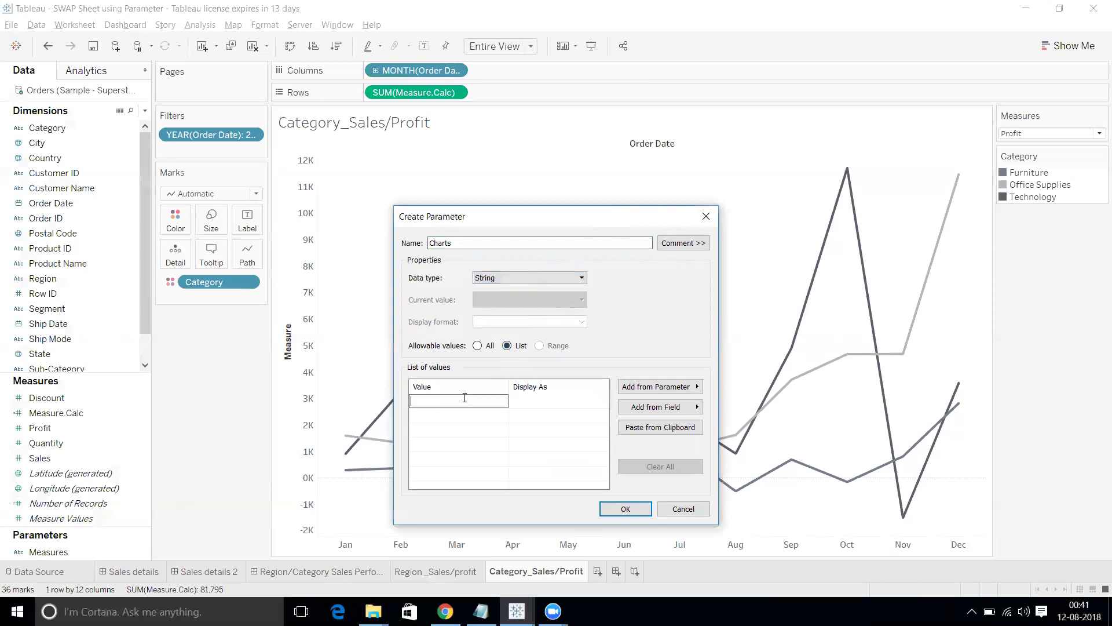
{"action": "type", "text": "Bar"}
{"action": "left_click", "coordinate": [462, 412]}
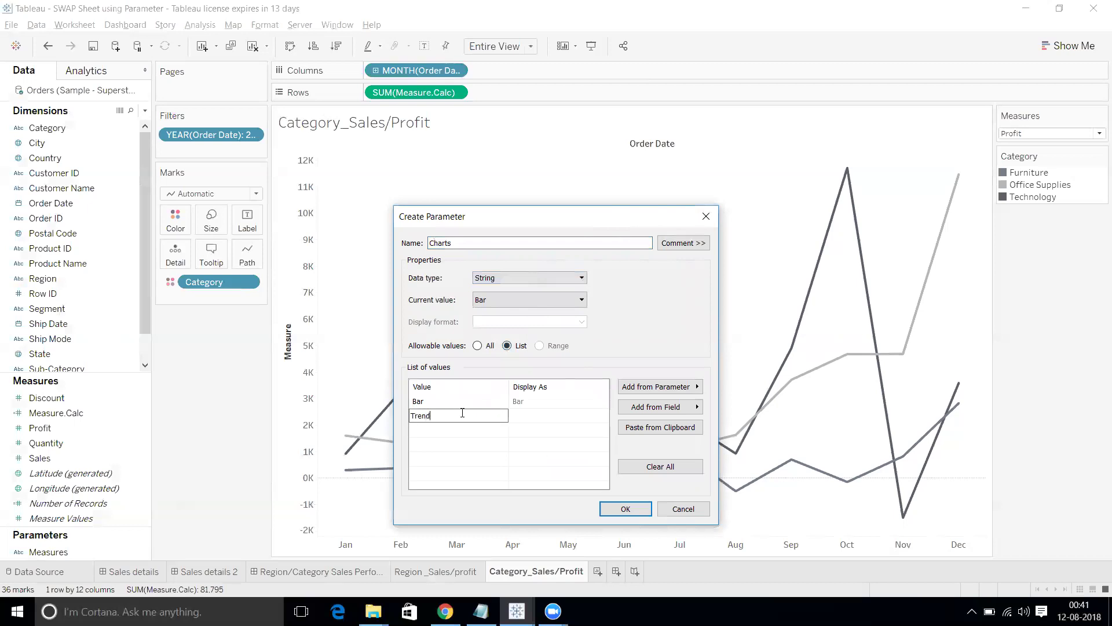
{"action": "type", "text": "Trend"}
{"action": "key", "text": "Return"}
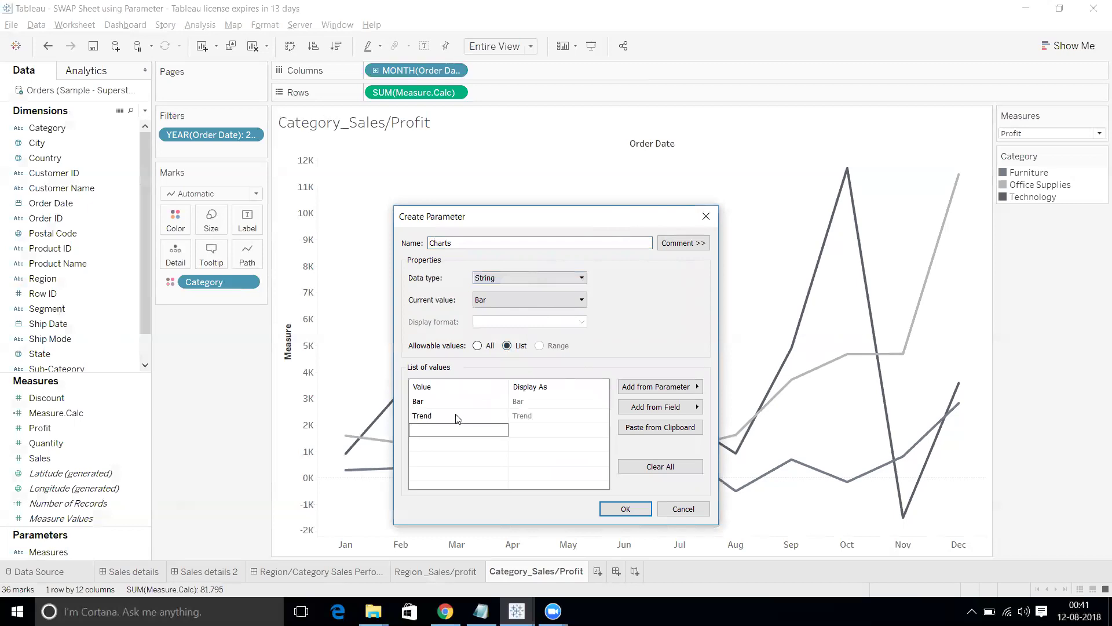
{"action": "left_click", "coordinate": [457, 416]}
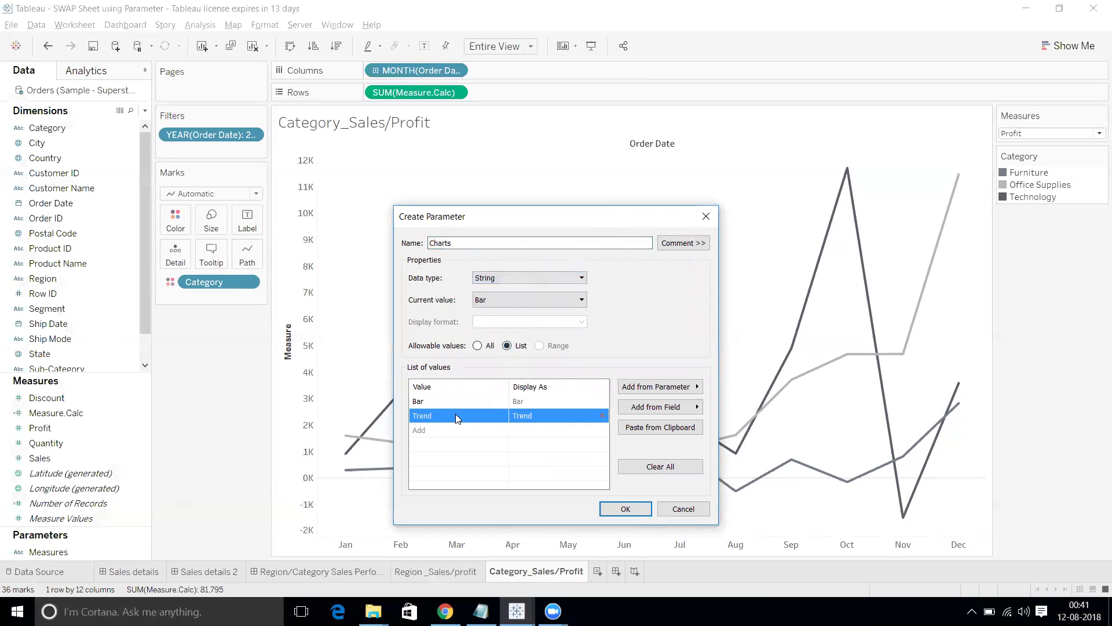
{"action": "left_click", "coordinate": [634, 510]}
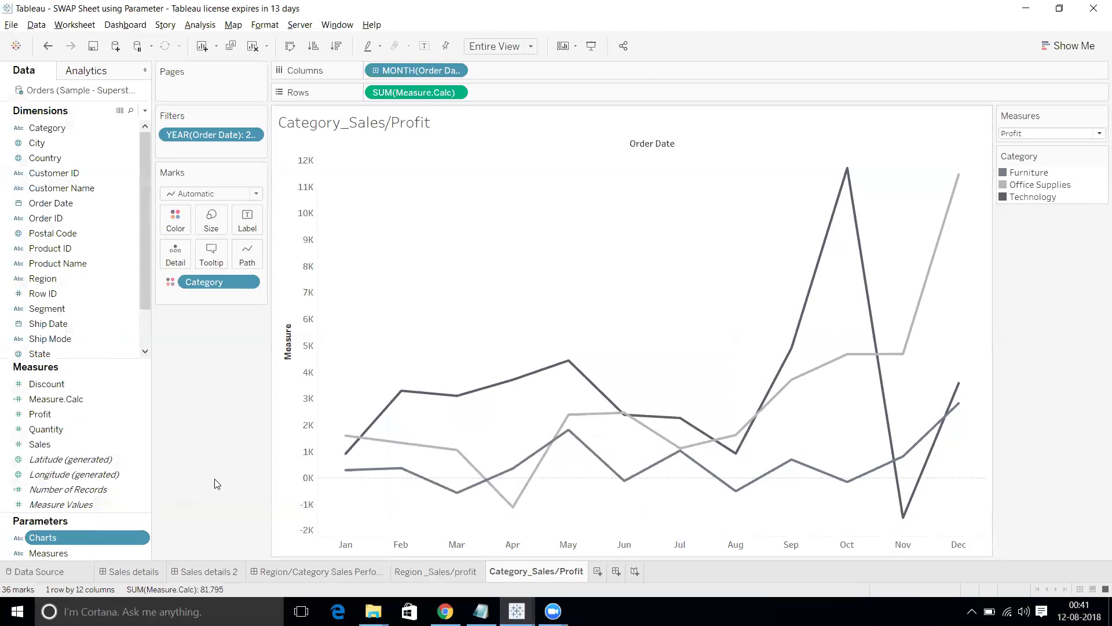
Create a calculated field named Charts.Calc that returns the Charts parameter, with the formula [Charts]
{"action": "left_click", "coordinate": [145, 110]}
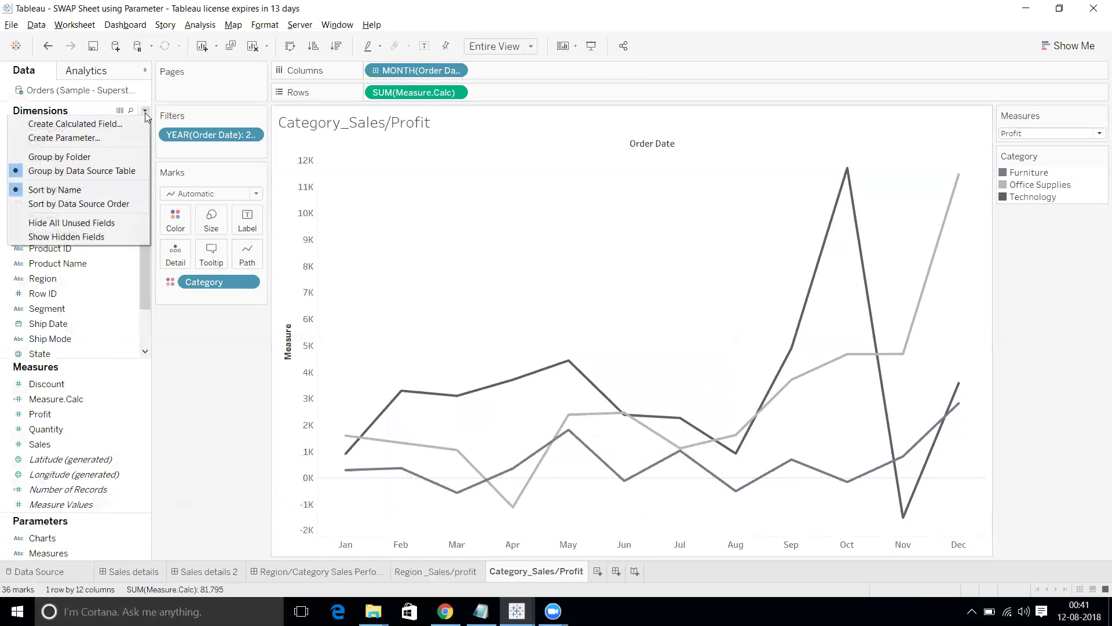
{"action": "left_click", "coordinate": [107, 124]}
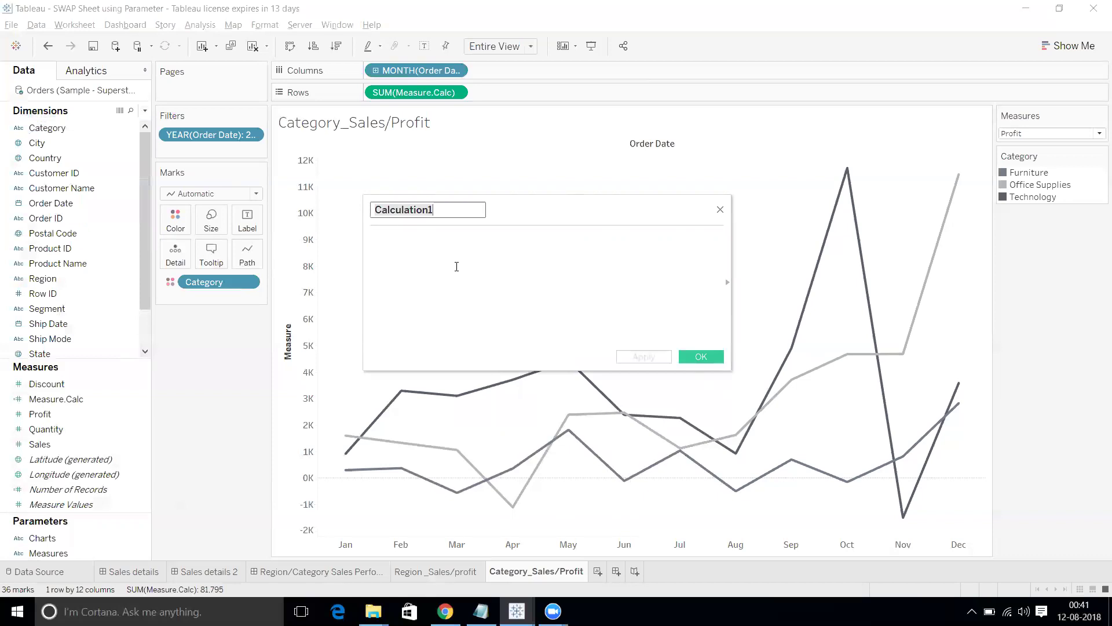
{"action": "type", "text": "Chart"}
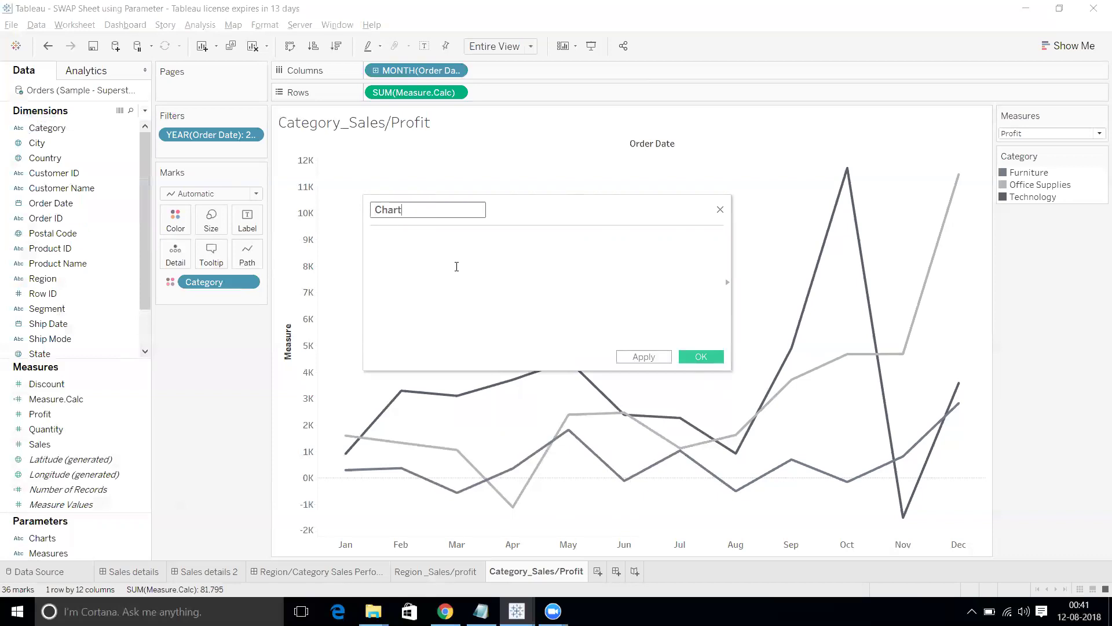
{"action": "type", "text": "s>Calc"}
{"action": "key", "text": "BackSpace"}
{"action": "key", "text": "BackSpace"}
{"action": "key", "text": "BackSpace"}
{"action": "key", "text": "BackSpace"}
{"action": "type", "text": ".Cal"}
{"action": "left_click_drag", "start_coordinate": [42, 538], "coordinate": [421, 246]}
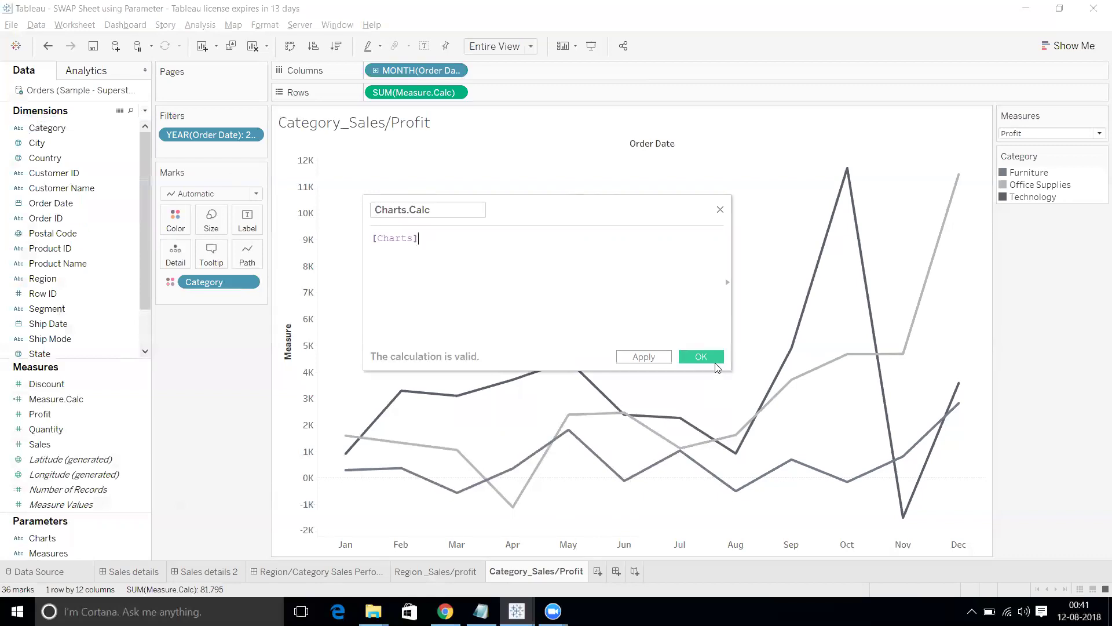
{"action": "left_click", "coordinate": [701, 357]}
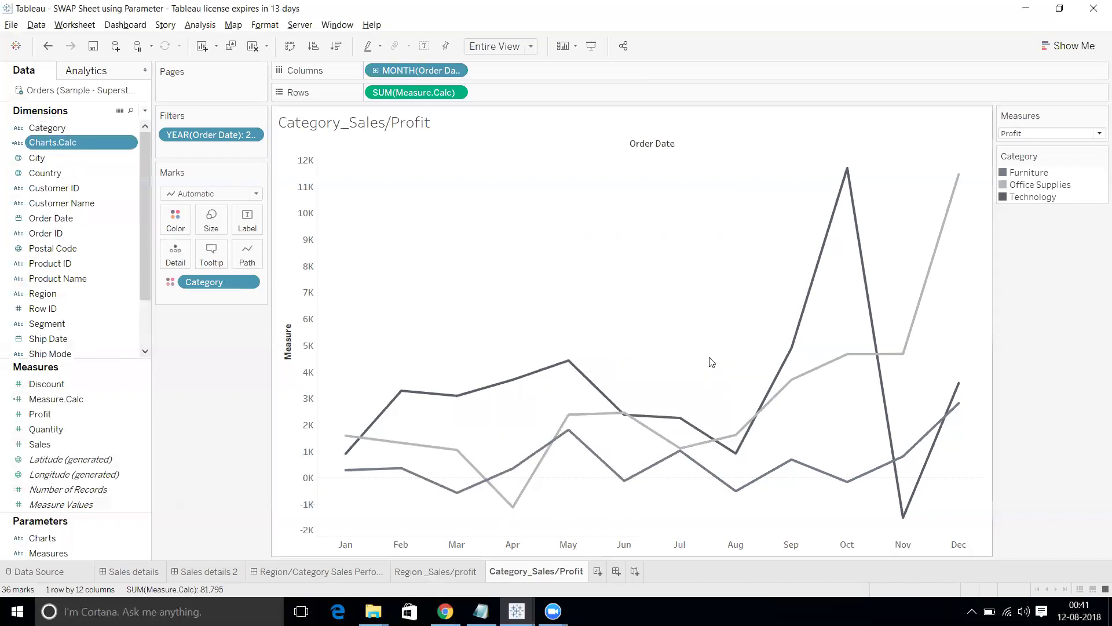
Show the Charts parameter control on the Category_Sales/Profit sheet and set it to Trend
{"action": "left_click_drag", "start_coordinate": [65, 146], "coordinate": [195, 153]}
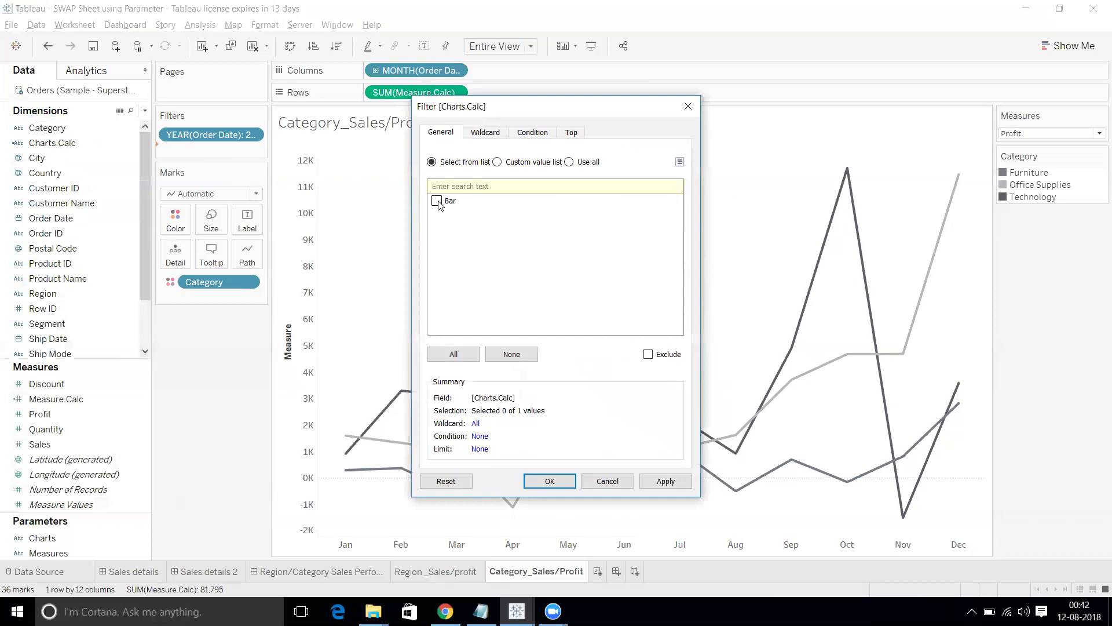
{"action": "left_click", "coordinate": [688, 106]}
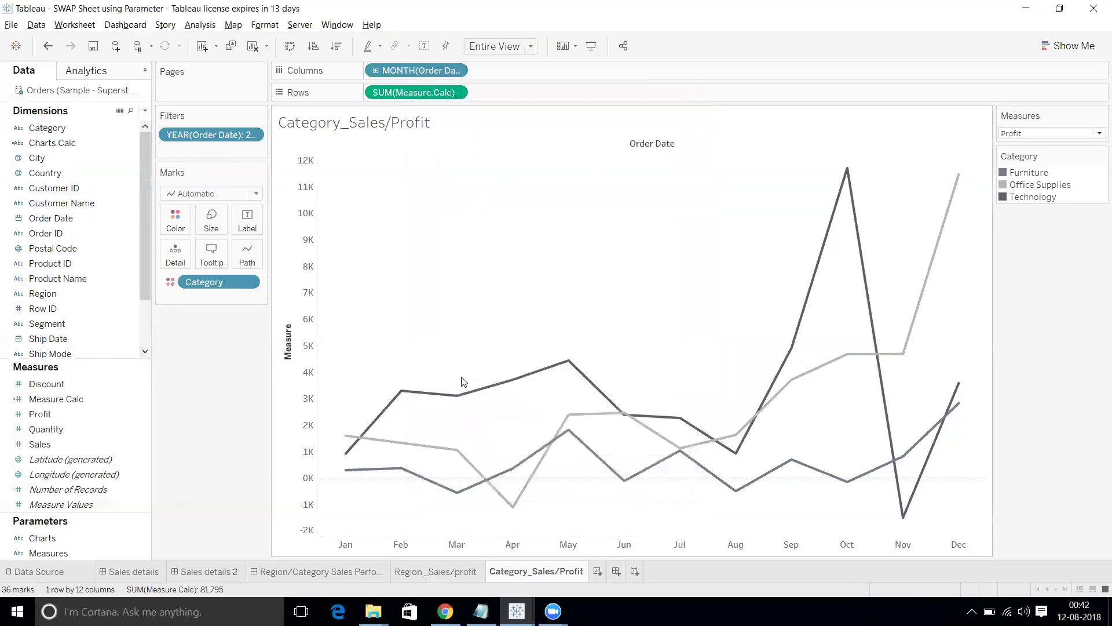
{"action": "left_click", "coordinate": [58, 541]}
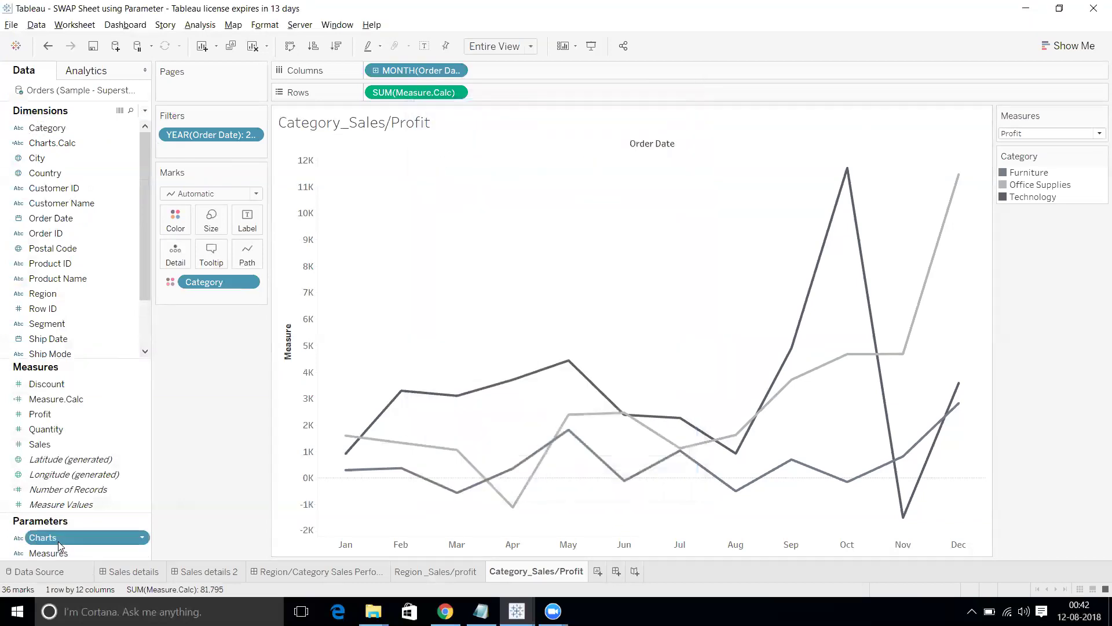
{"action": "right_click", "coordinate": [58, 541]}
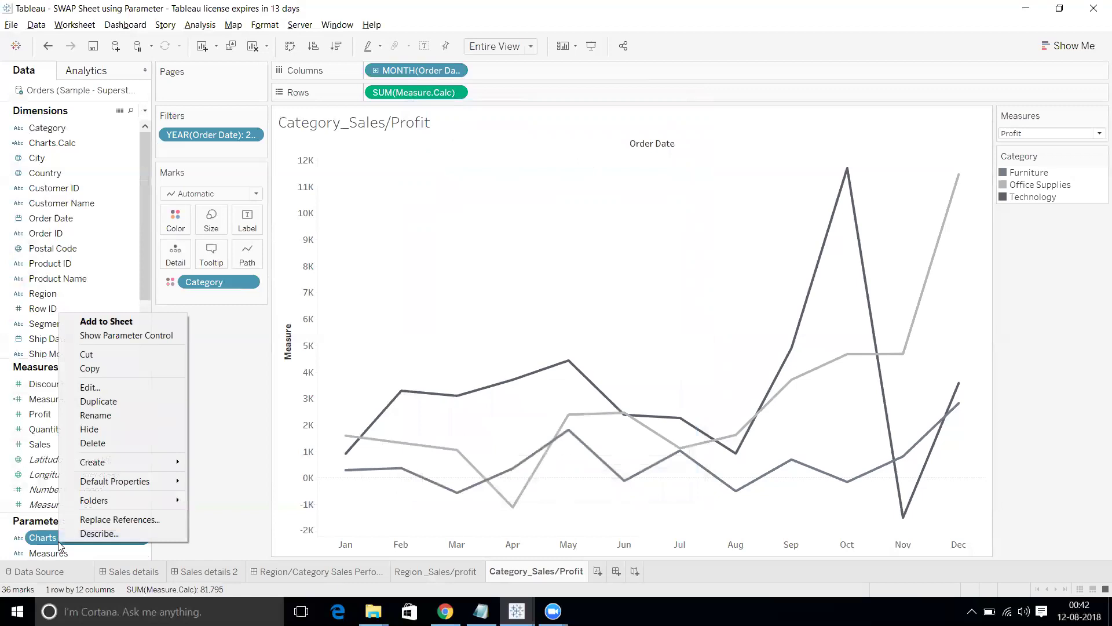
{"action": "left_click", "coordinate": [133, 335]}
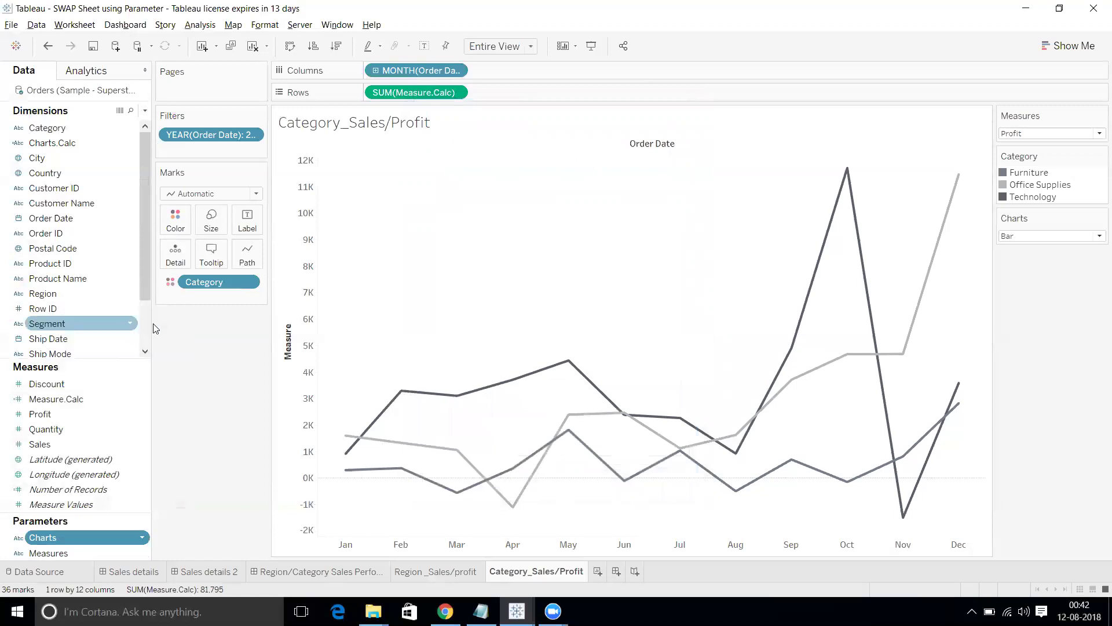
{"action": "left_click", "coordinate": [1026, 237]}
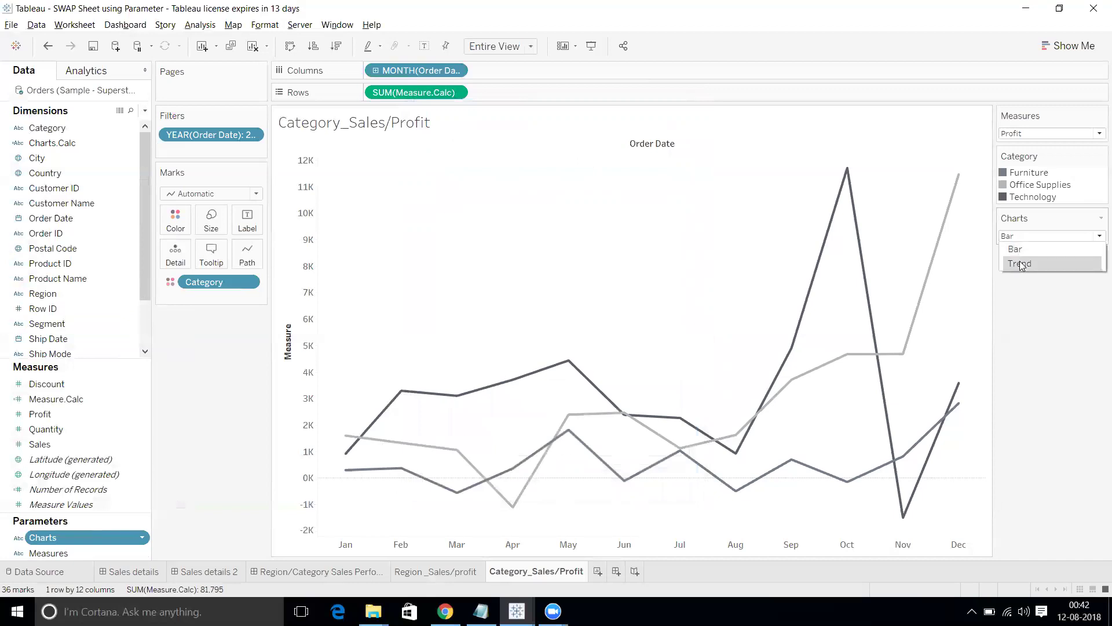
{"action": "left_click", "coordinate": [1020, 263]}
Filter the Category_Sales/Profit sheet by Charts.Calc, keeping only the value Trend
{"action": "left_click", "coordinate": [42, 145]}
{"action": "left_click_drag", "start_coordinate": [42, 146], "coordinate": [175, 154]}
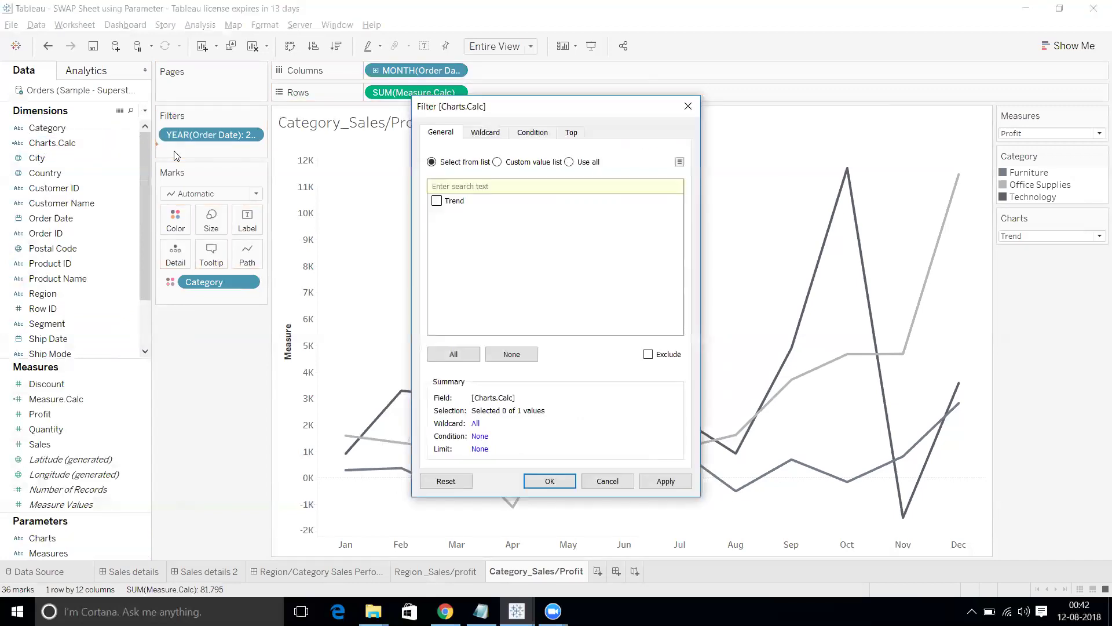
{"action": "left_click", "coordinate": [437, 201]}
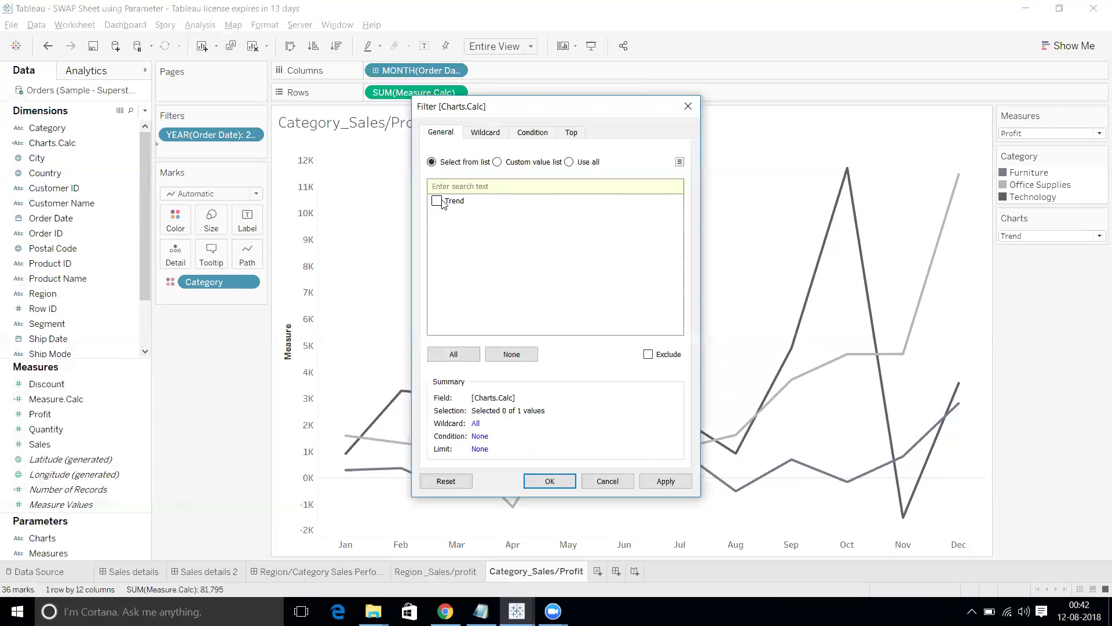
{"action": "left_click", "coordinate": [552, 483]}
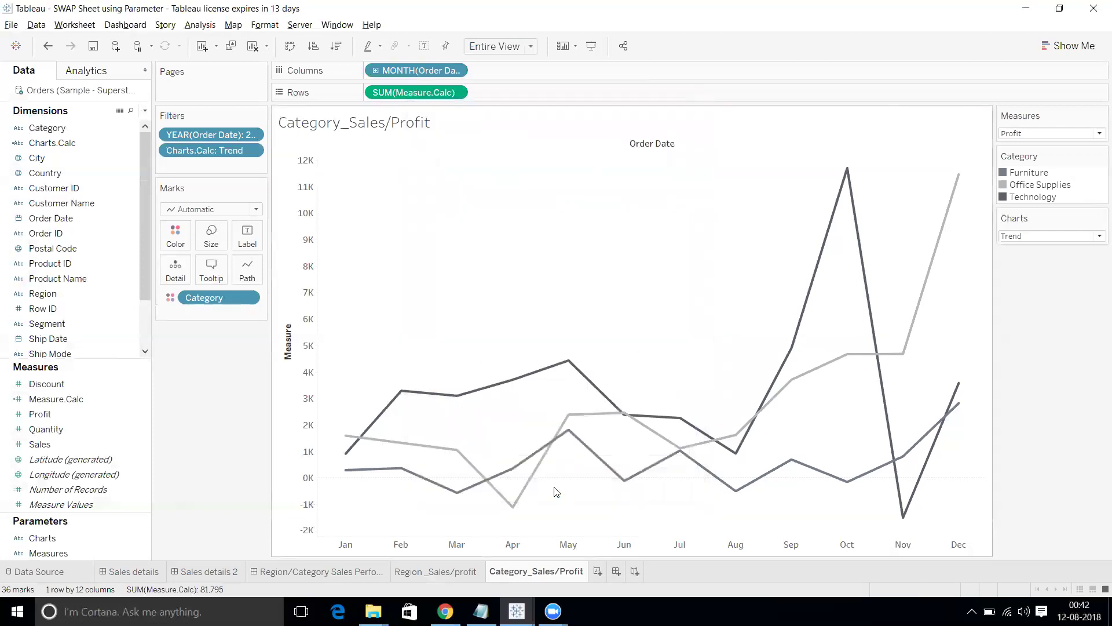
Test the filter on the category trend chart by switching the Charts parameter to Bar and back to Trend
{"action": "left_click", "coordinate": [1048, 236]}
{"action": "left_click", "coordinate": [1042, 249]}
{"action": "left_click", "coordinate": [1039, 212]}
{"action": "left_click", "coordinate": [1039, 245]}
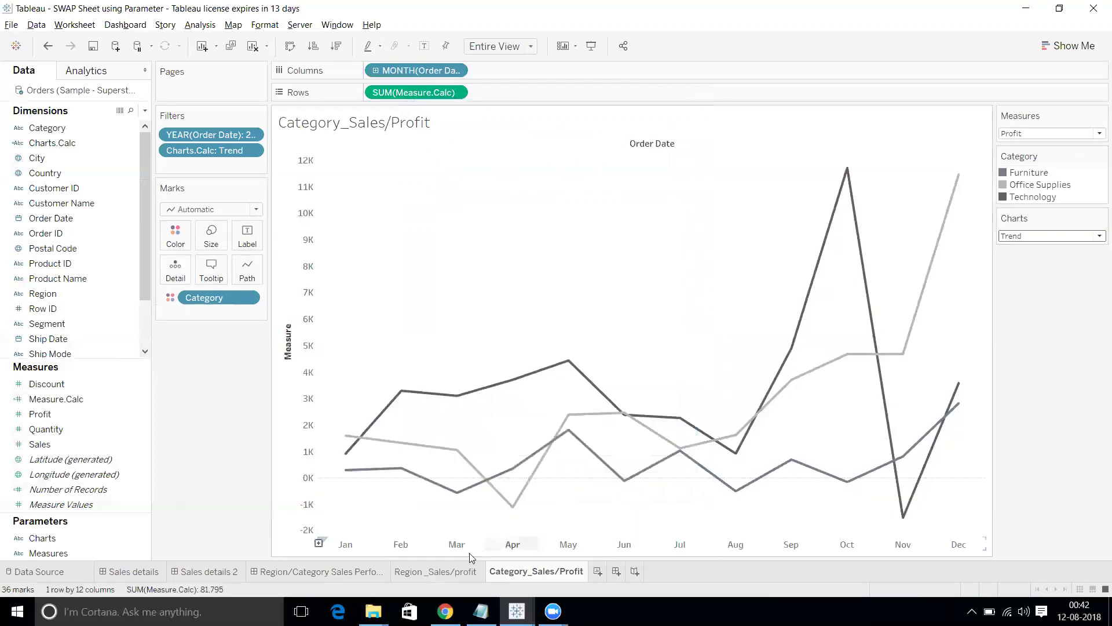
Show the Charts parameter control on the Region _Sales/profit sheet and set it to Bar
{"action": "left_click", "coordinate": [468, 572]}
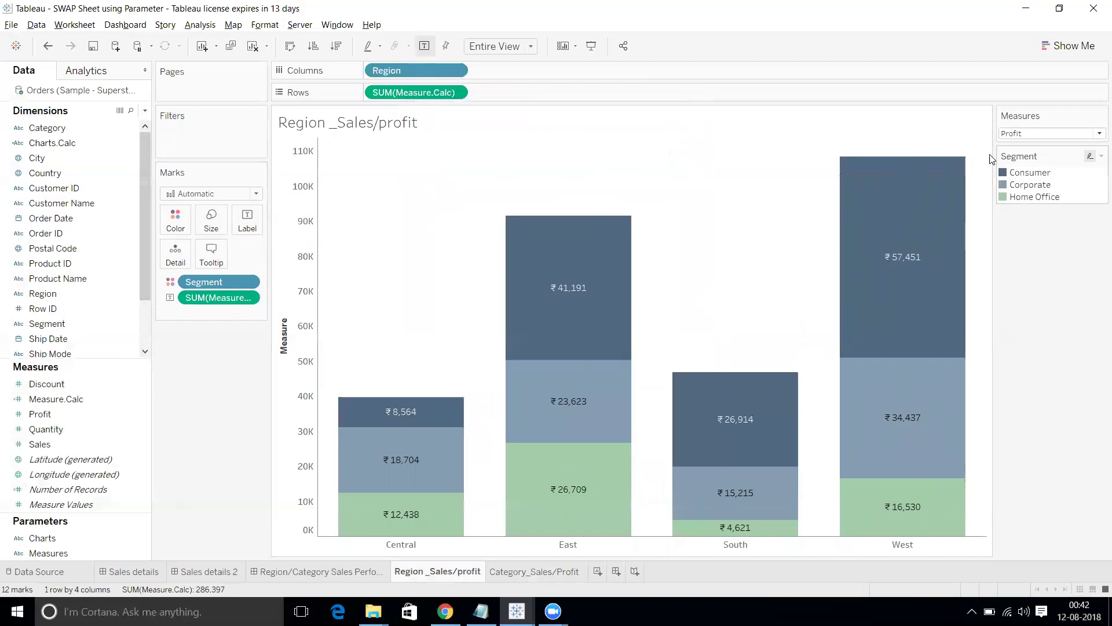
{"action": "right_click", "coordinate": [87, 535]}
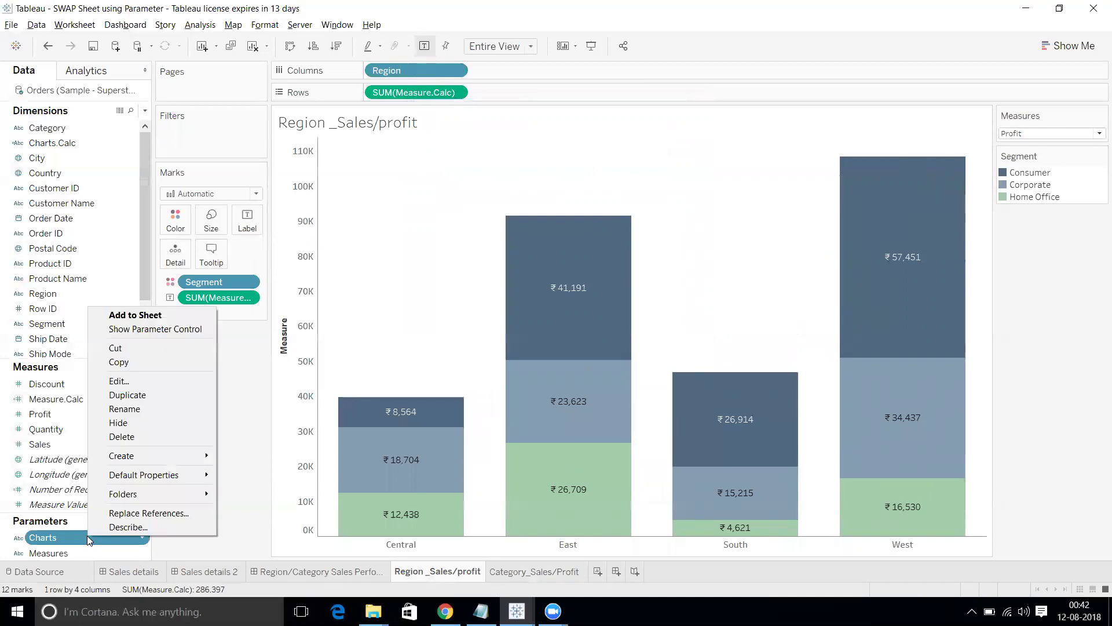
{"action": "left_click", "coordinate": [163, 329]}
{"action": "left_click", "coordinate": [1037, 236]}
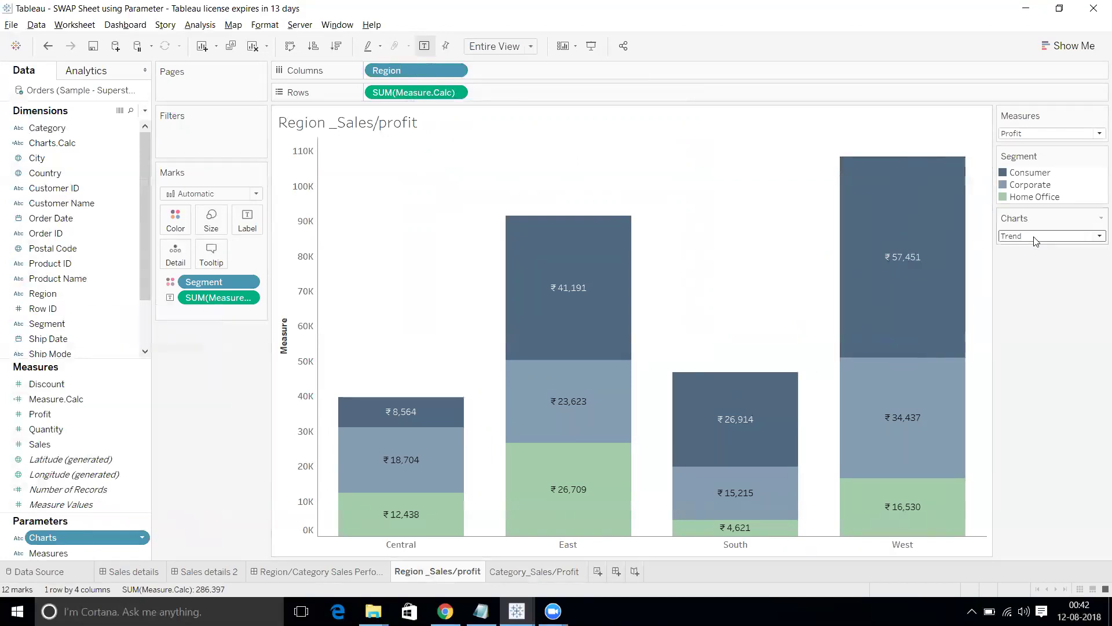
{"action": "left_click", "coordinate": [1030, 248]}
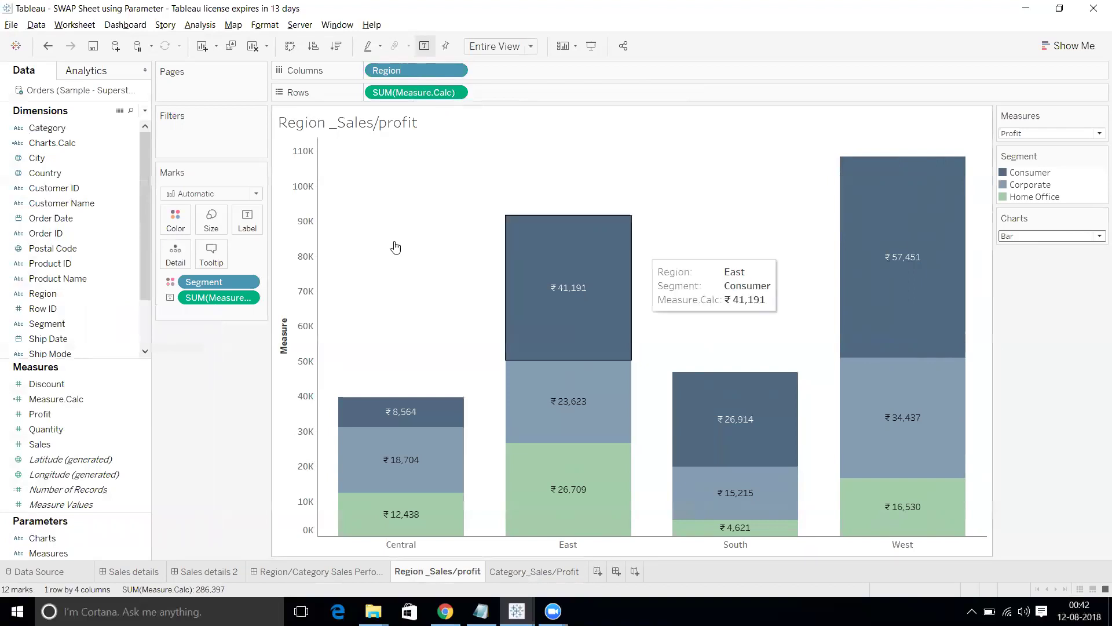
Filter the Region _Sales/profit sheet by Charts.Calc, keeping only the value Bar
{"action": "left_click_drag", "start_coordinate": [51, 143], "coordinate": [183, 132]}
{"action": "left_click", "coordinate": [437, 201]}
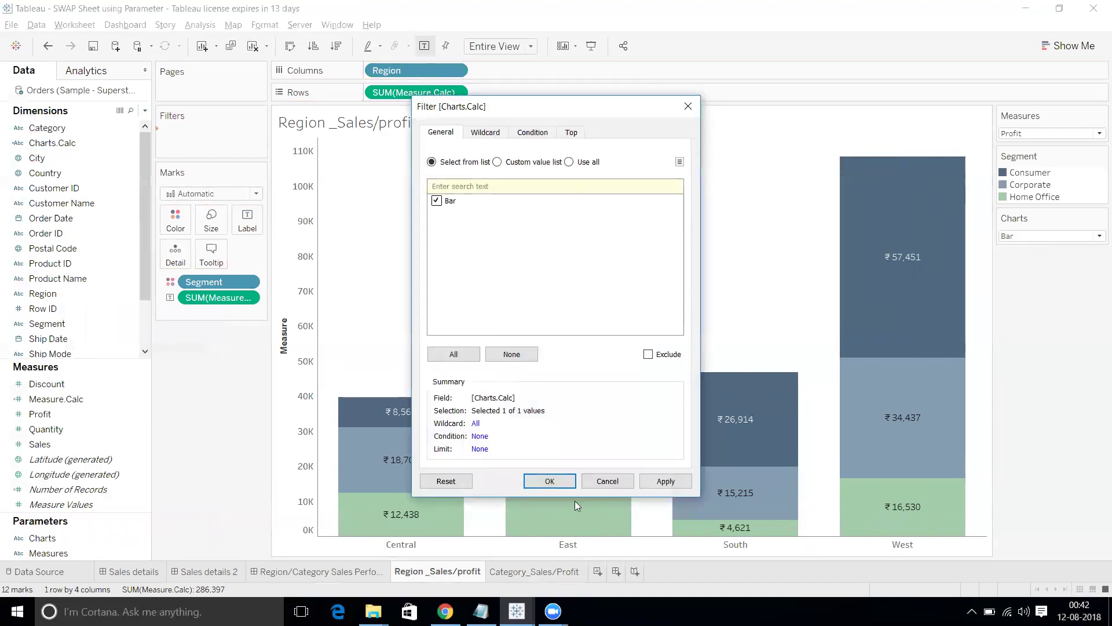
{"action": "left_click", "coordinate": [548, 482]}
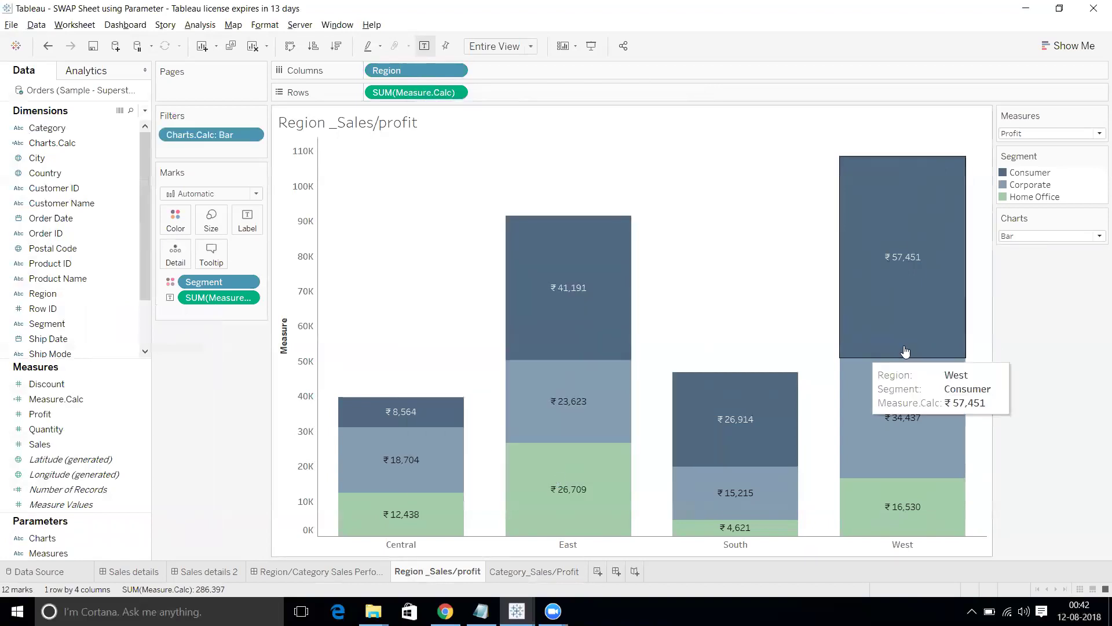
Test the filter on the regional bar chart by switching the Charts parameter to Trend and back to Bar
{"action": "left_click", "coordinate": [1027, 235]}
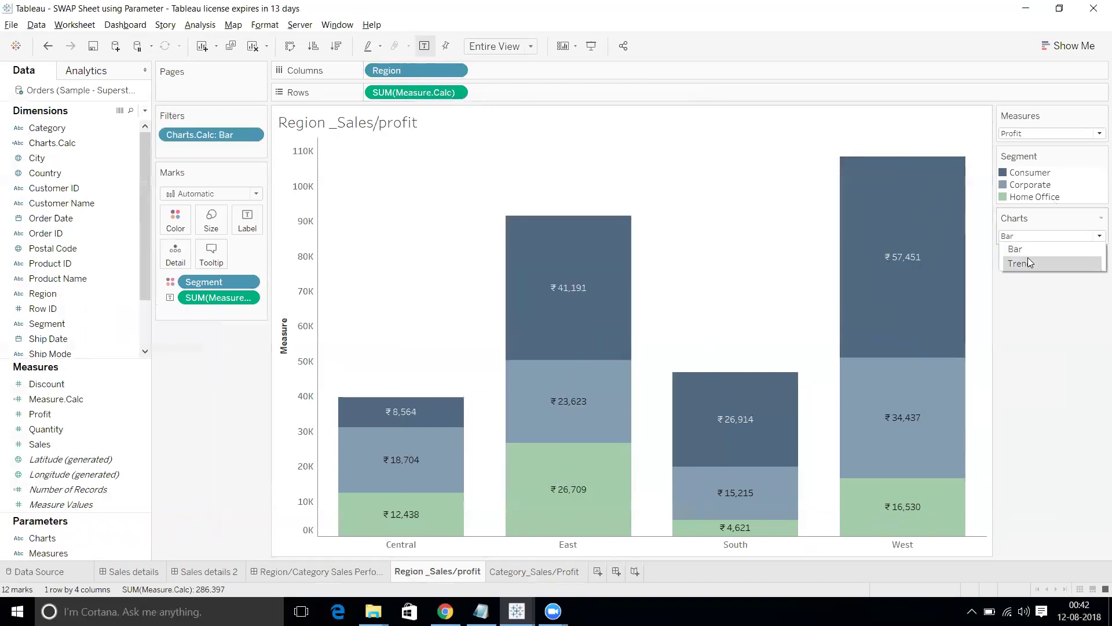
{"action": "left_click", "coordinate": [1026, 262]}
{"action": "left_click", "coordinate": [1025, 211]}
{"action": "left_click", "coordinate": [1026, 224]}
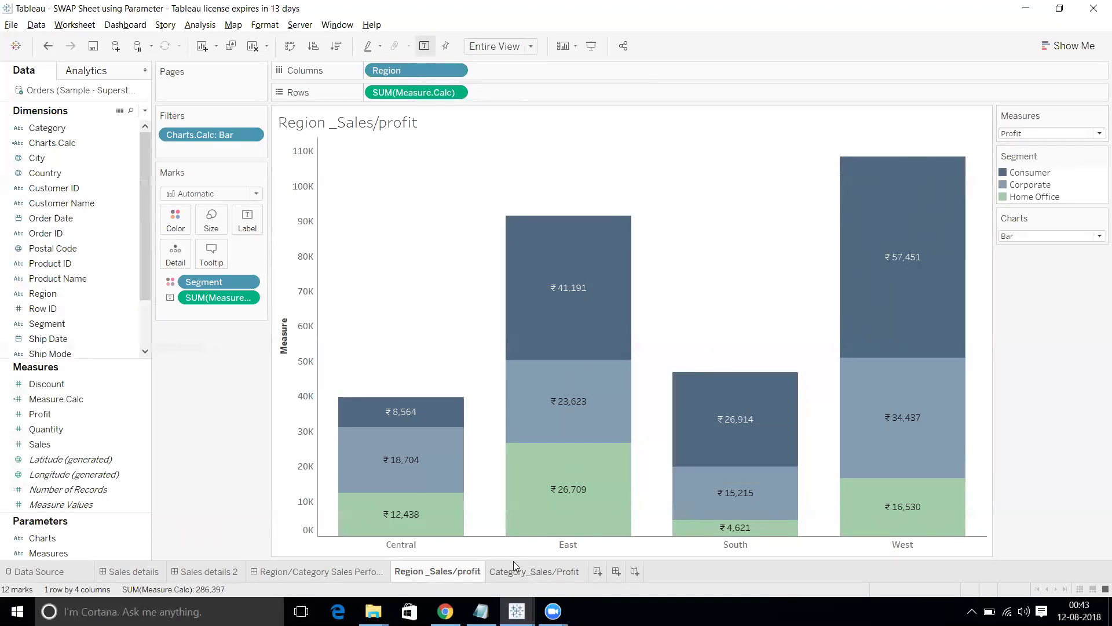
{"action": "mouse_move", "coordinate": [513, 563]}
{"action": "mouse_move", "coordinate": [858, 293]}
{"action": "left_click", "coordinate": [1021, 134]}
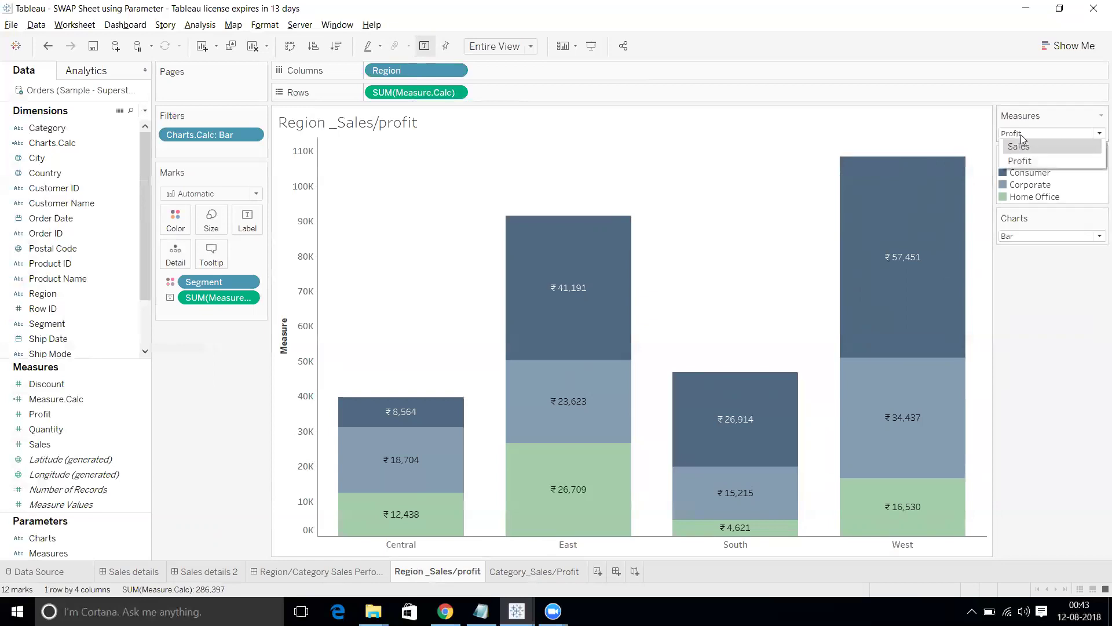
{"action": "left_click", "coordinate": [1021, 134]}
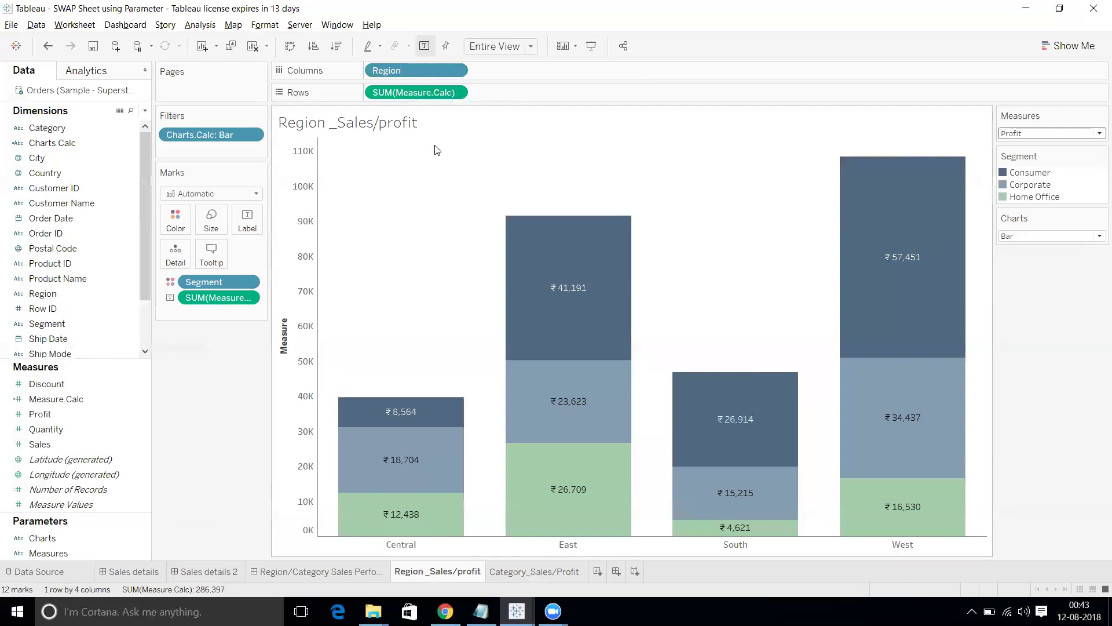
Create a new dashboard and give it a custom fixed size with a width of 1300 px
{"action": "mouse_move", "coordinate": [485, 508]}
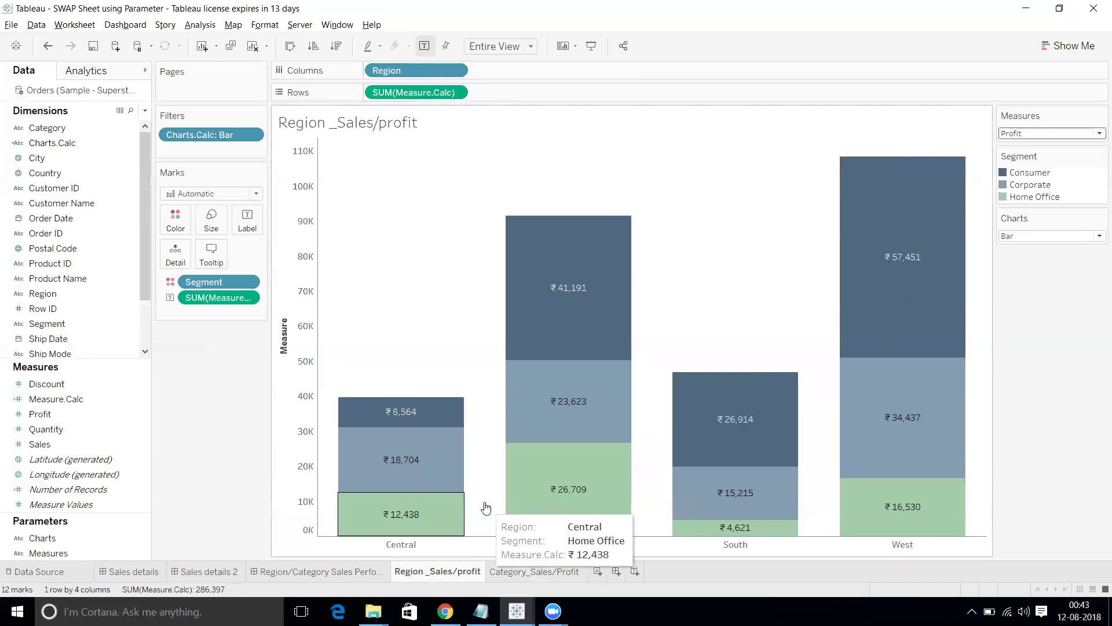
{"action": "left_click", "coordinate": [616, 571]}
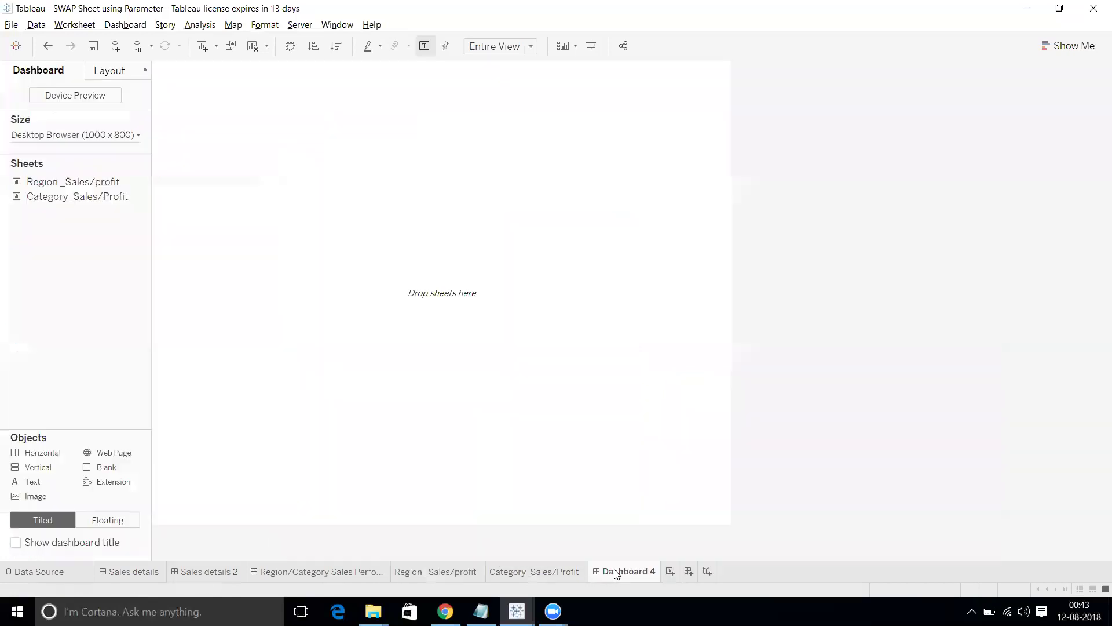
{"action": "left_click", "coordinate": [50, 135]}
{"action": "type", "text": "1200"}
{"action": "key", "text": "Return"}
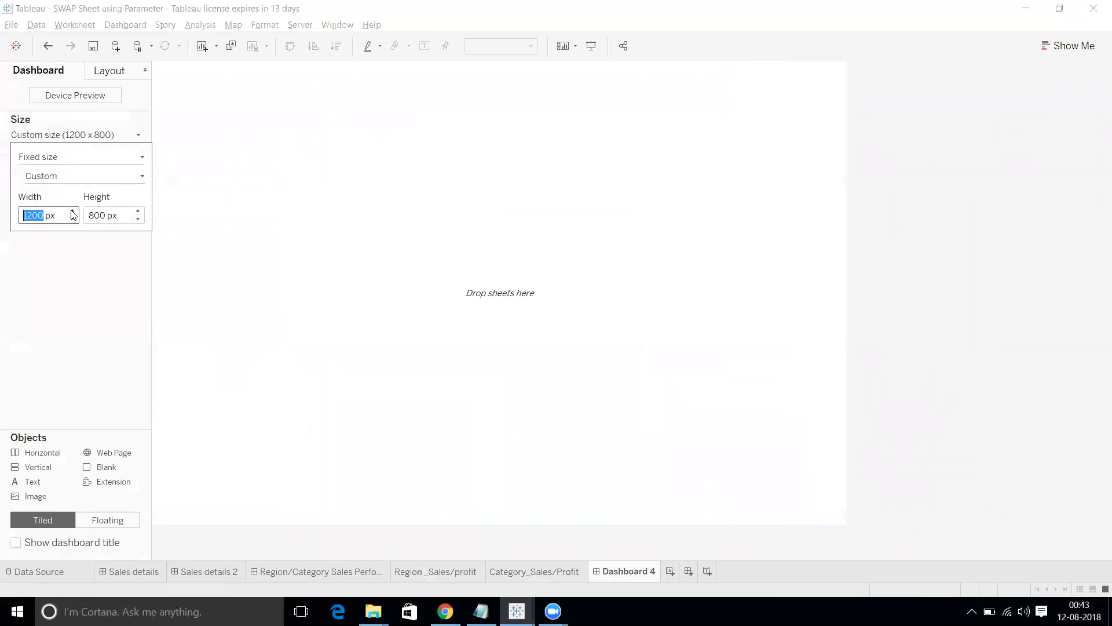
{"action": "left_click", "coordinate": [72, 211]}
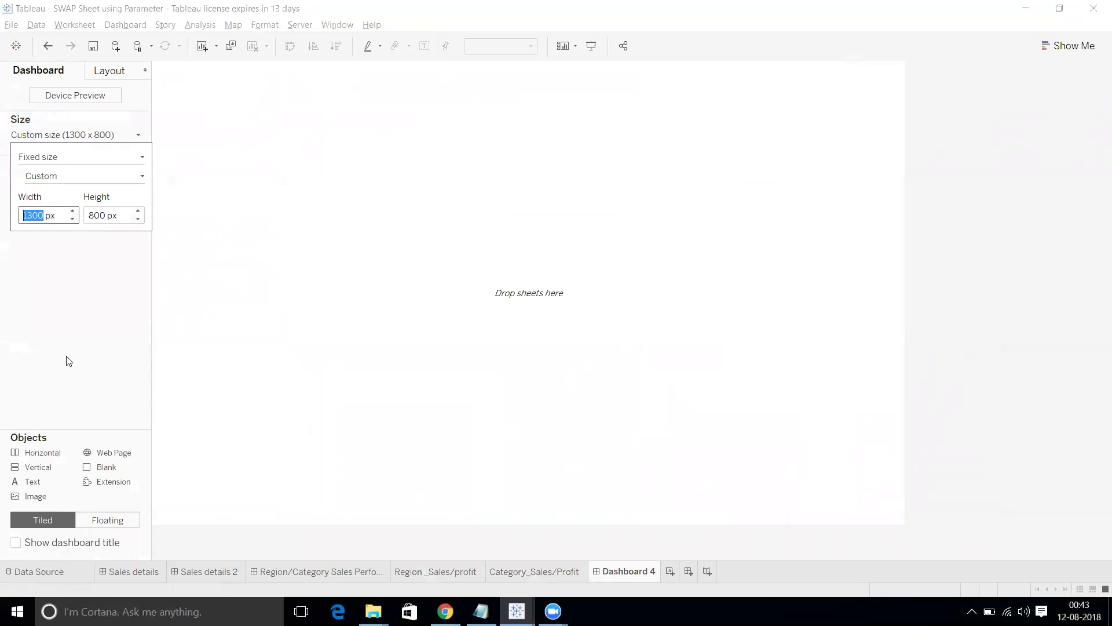
Add a vertical container to the dashboard and stack the Region _Sales/profit sheet above the Category_Sales/Profit sheet in it
{"action": "left_click_drag", "start_coordinate": [40, 466], "coordinate": [370, 314]}
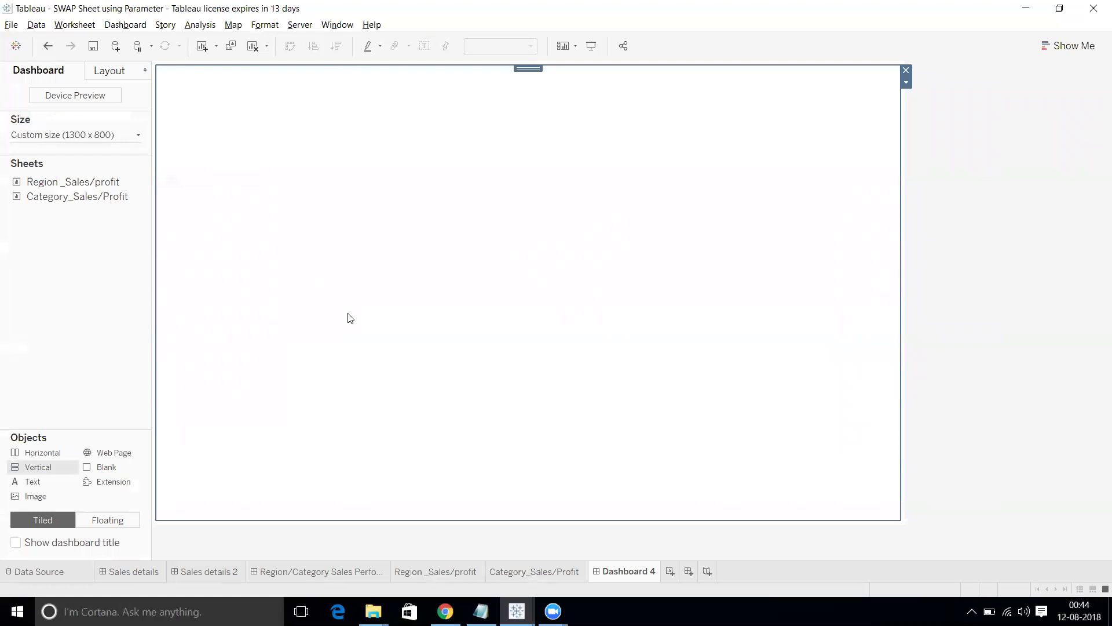
{"action": "left_click_drag", "start_coordinate": [70, 190], "coordinate": [354, 196]}
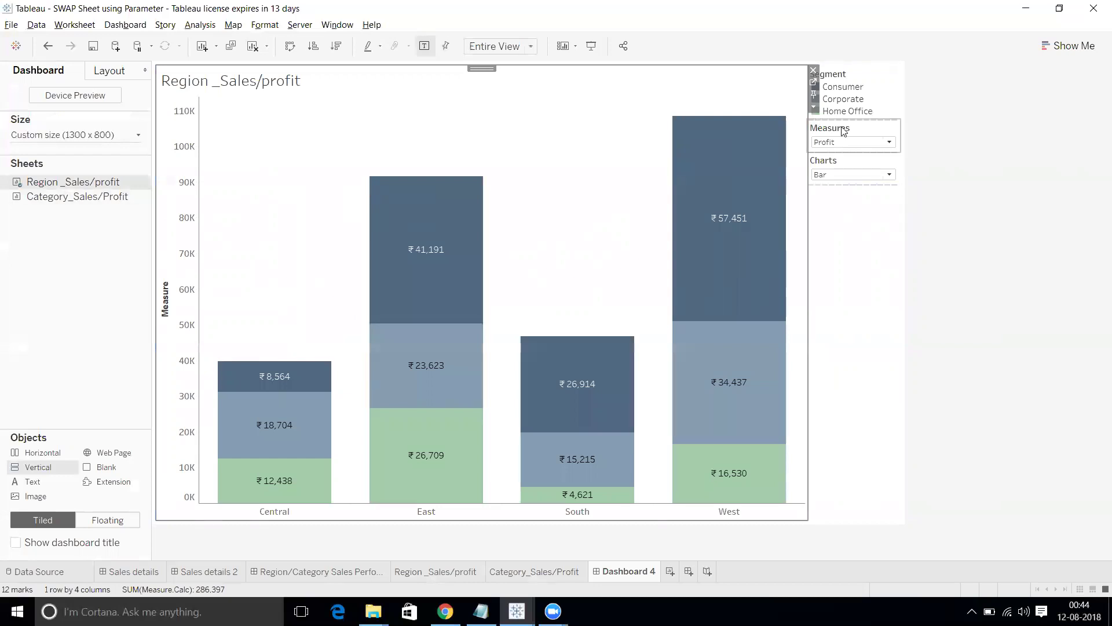
{"action": "left_click", "coordinate": [60, 196]}
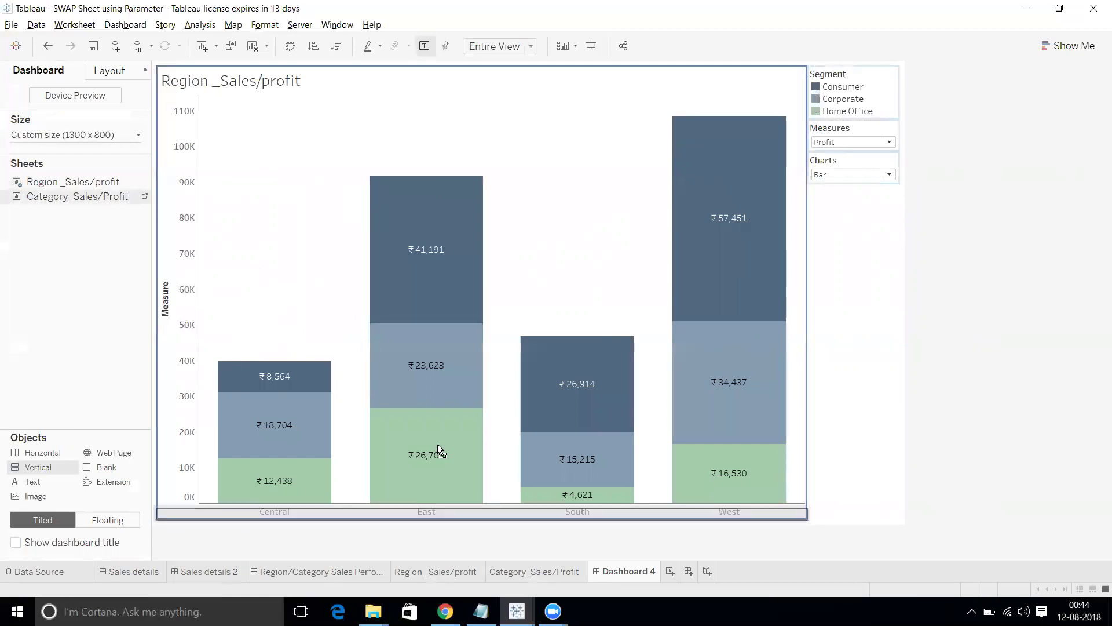
{"action": "left_click_drag", "start_coordinate": [438, 449], "coordinate": [439, 448]}
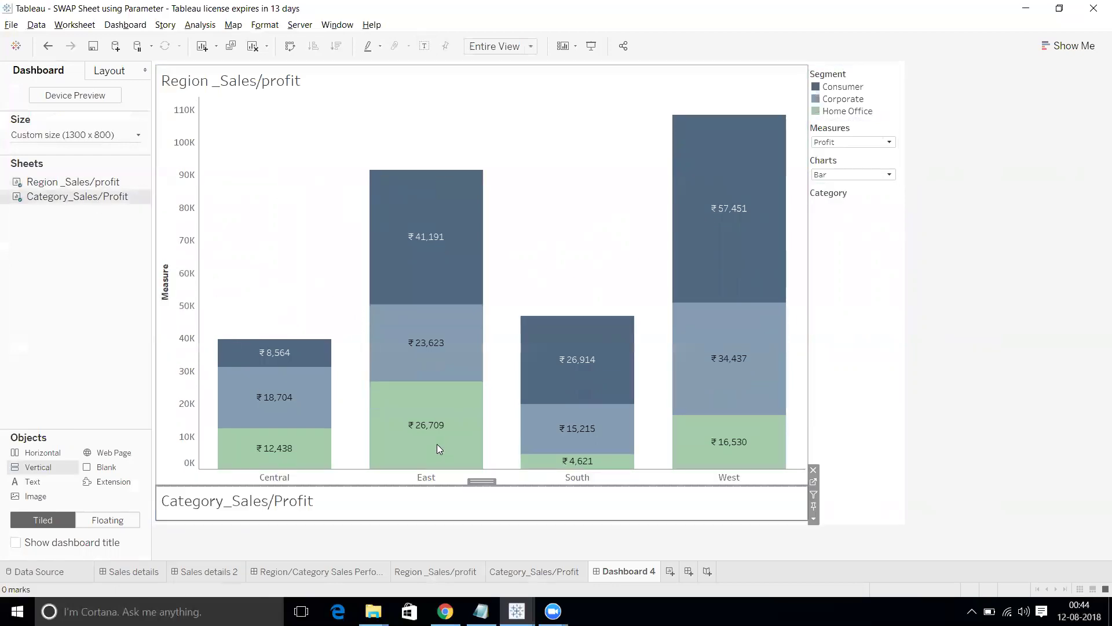
Hide the titles of the Category_Sales/Profit and Region _Sales/profit sheets on the dashboard
{"action": "left_click", "coordinate": [387, 501]}
{"action": "right_click", "coordinate": [302, 505]}
{"action": "left_click", "coordinate": [333, 542]}
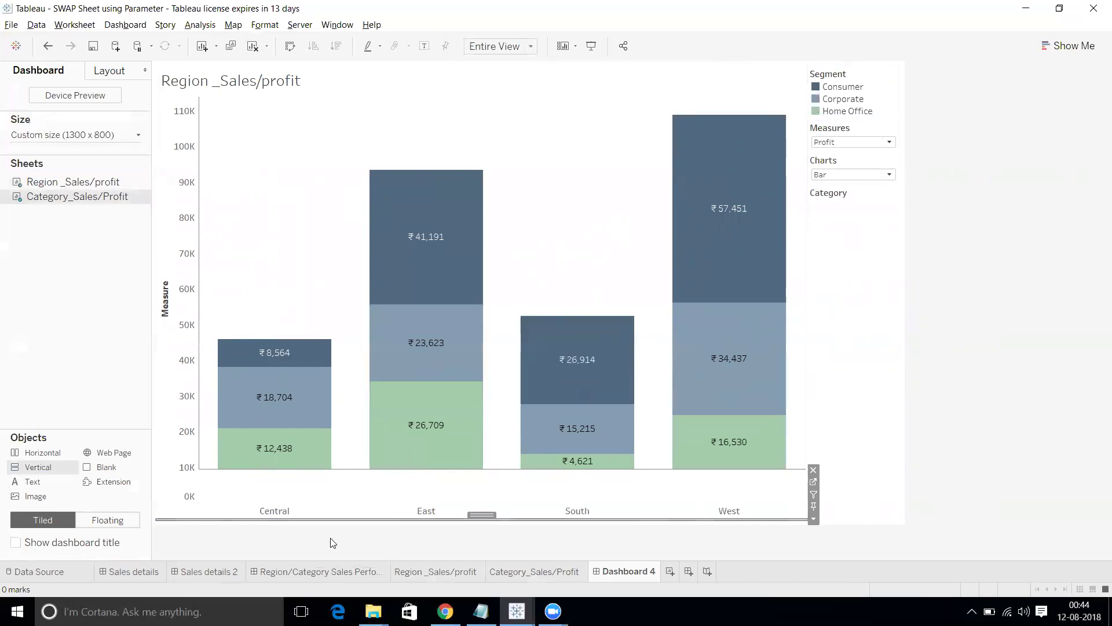
{"action": "right_click", "coordinate": [241, 80]}
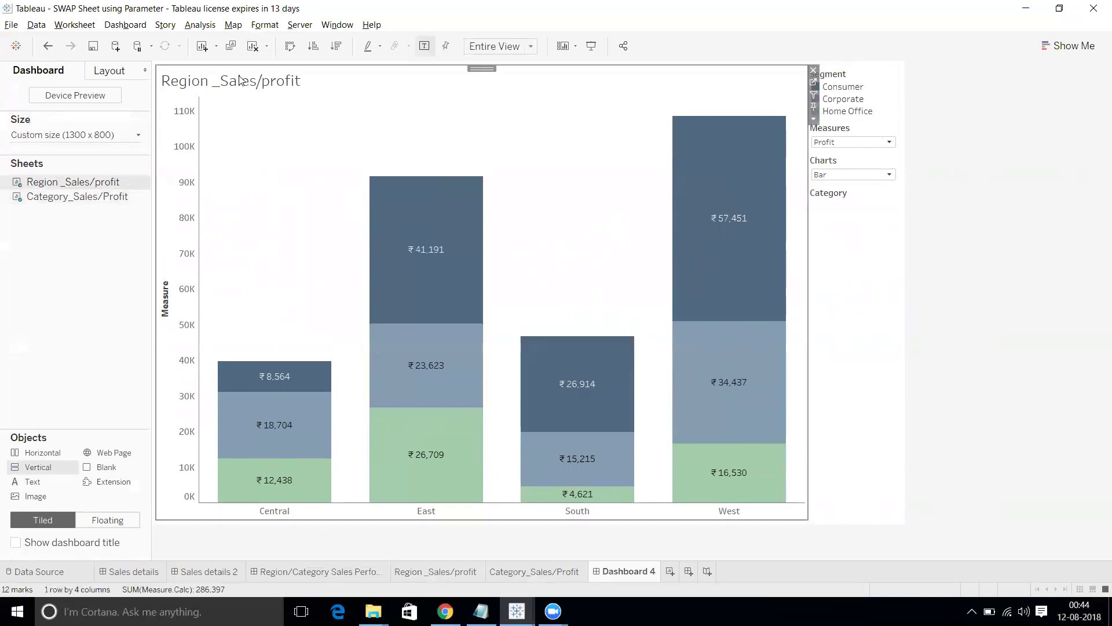
{"action": "left_click", "coordinate": [260, 110]}
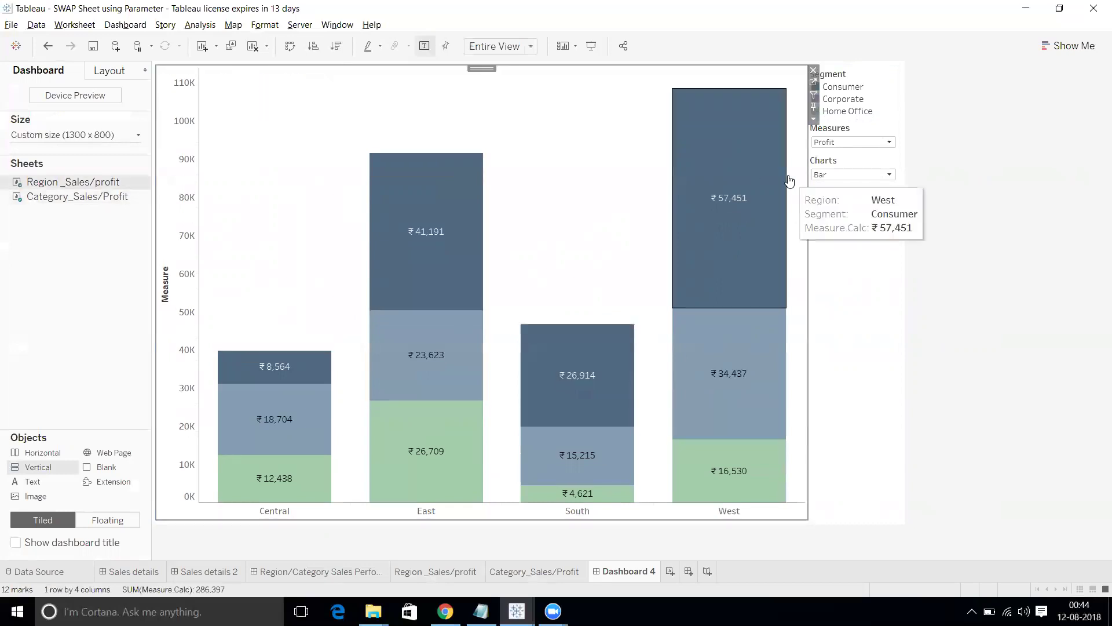
Select the vertical container that holds both charts and give it a thin solid black border
{"action": "left_click", "coordinate": [776, 186]}
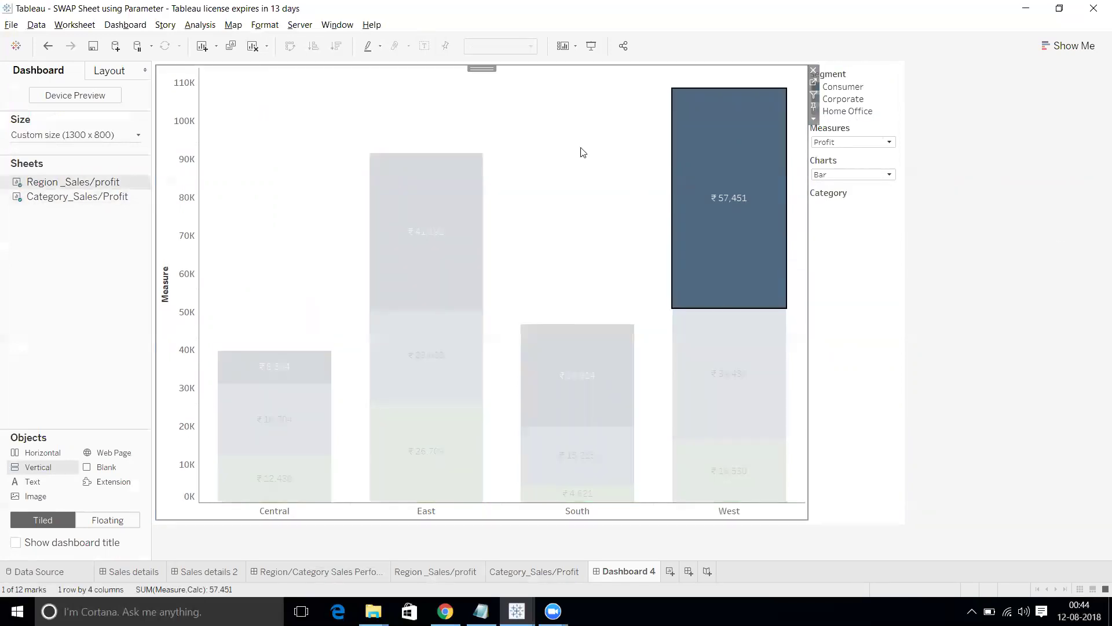
{"action": "left_click", "coordinate": [813, 120]}
{"action": "left_click", "coordinate": [881, 377]}
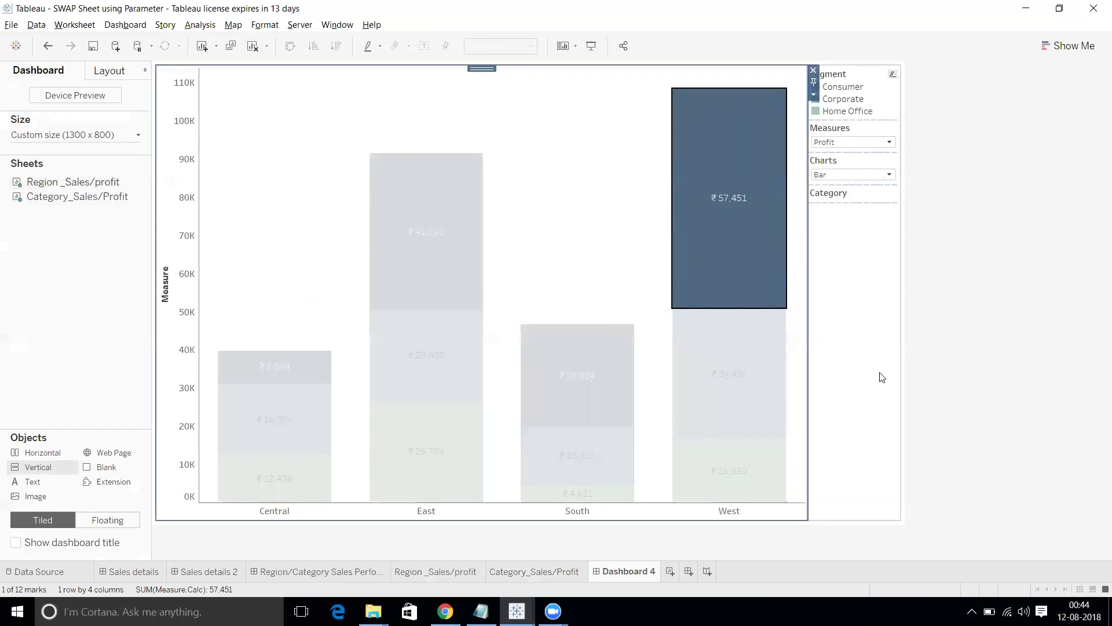
{"action": "left_click", "coordinate": [139, 136]}
{"action": "left_click", "coordinate": [138, 136]}
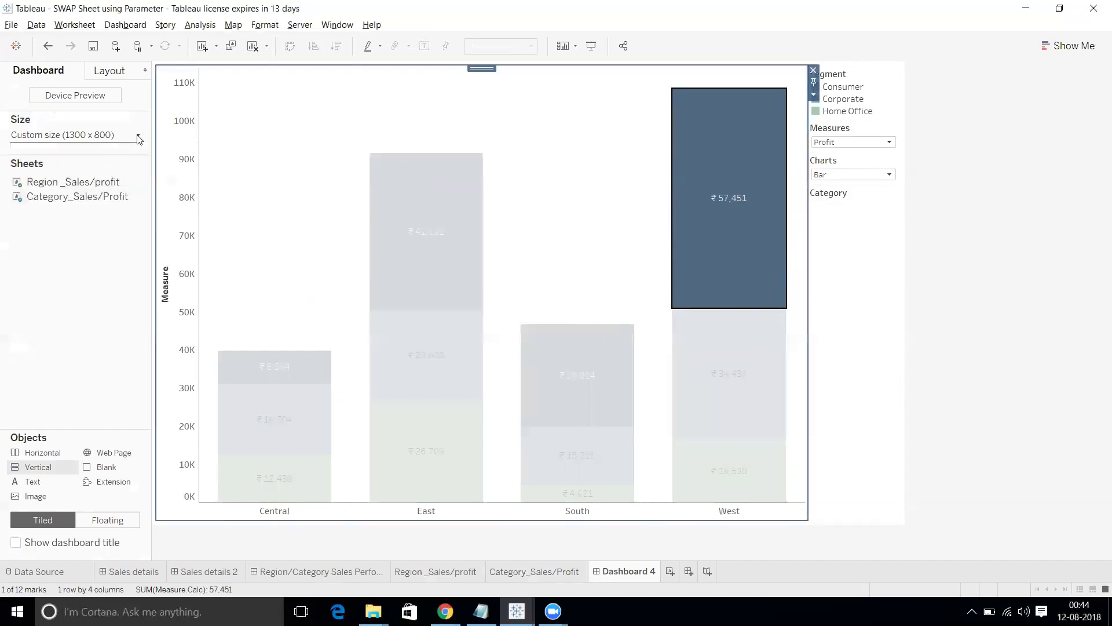
{"action": "left_click", "coordinate": [109, 71]}
{"action": "left_click", "coordinate": [79, 264]}
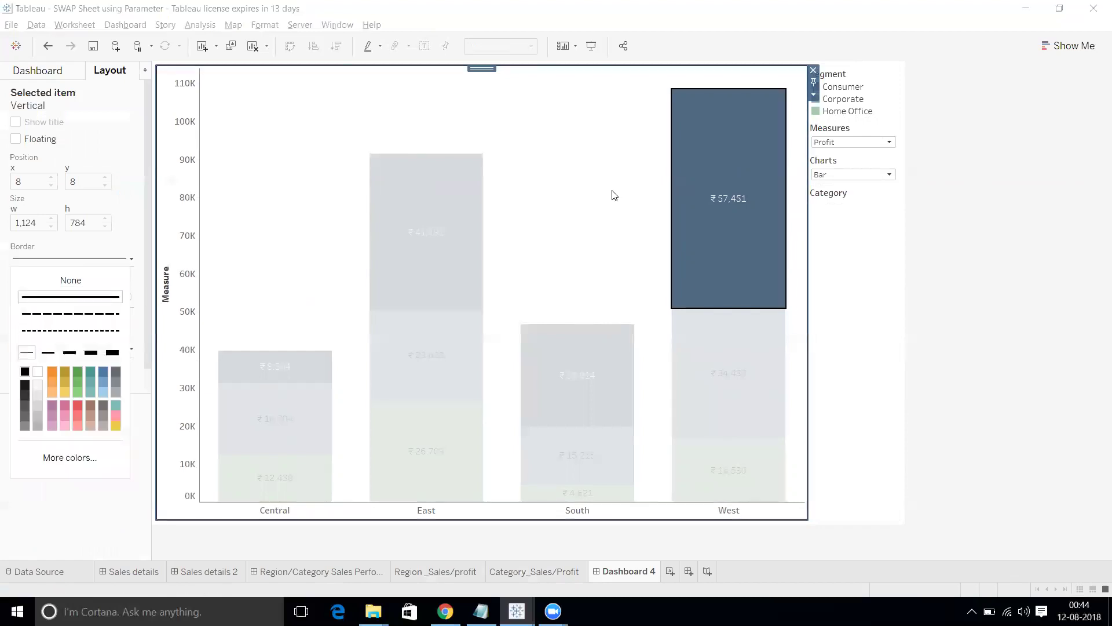
{"action": "left_click", "coordinate": [853, 274]}
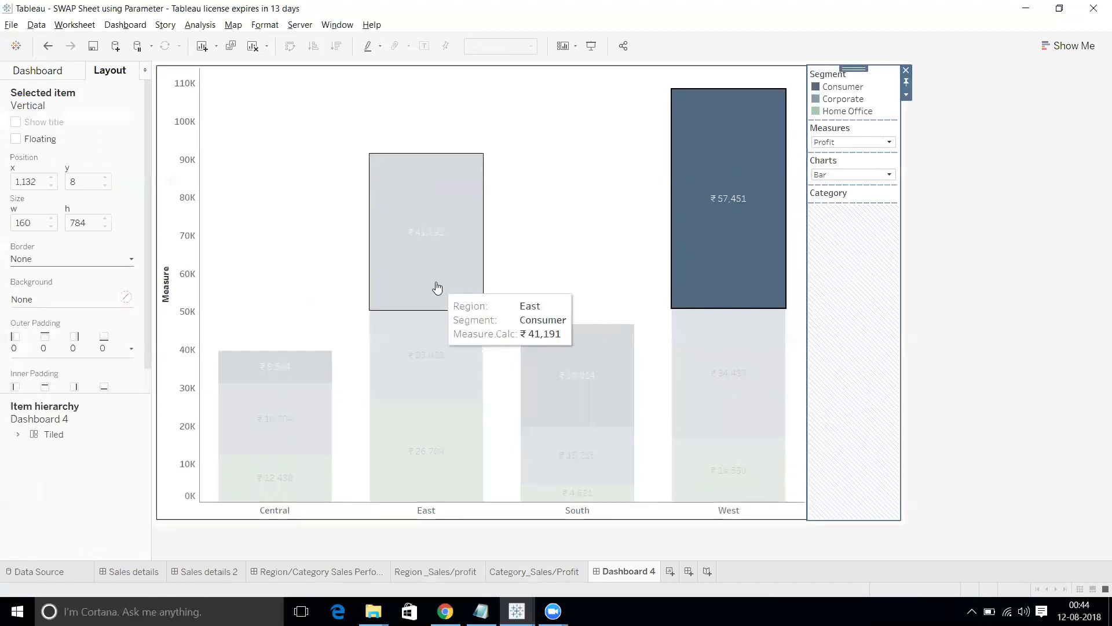
{"action": "left_click", "coordinate": [66, 77]}
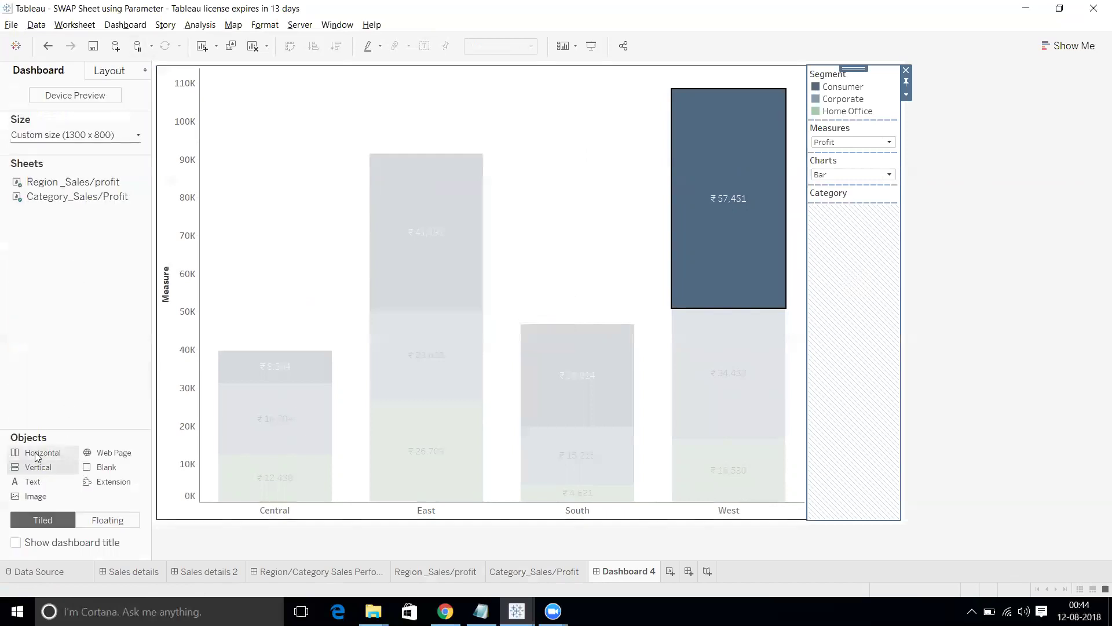
{"action": "left_click_drag", "start_coordinate": [36, 457], "coordinate": [811, 331]}
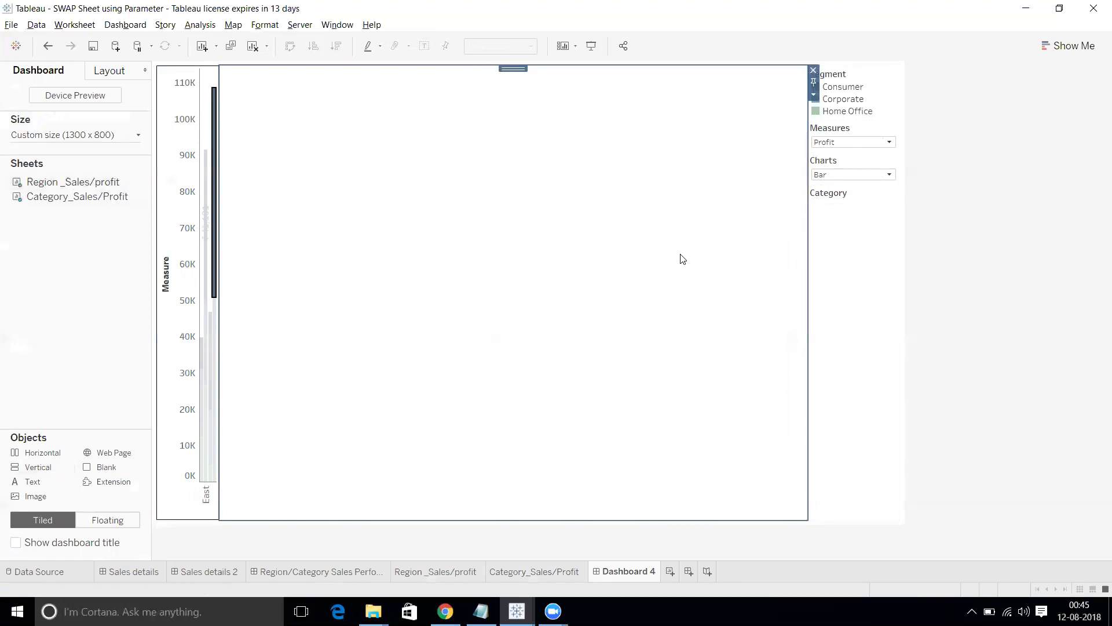
{"action": "left_click", "coordinate": [857, 271]}
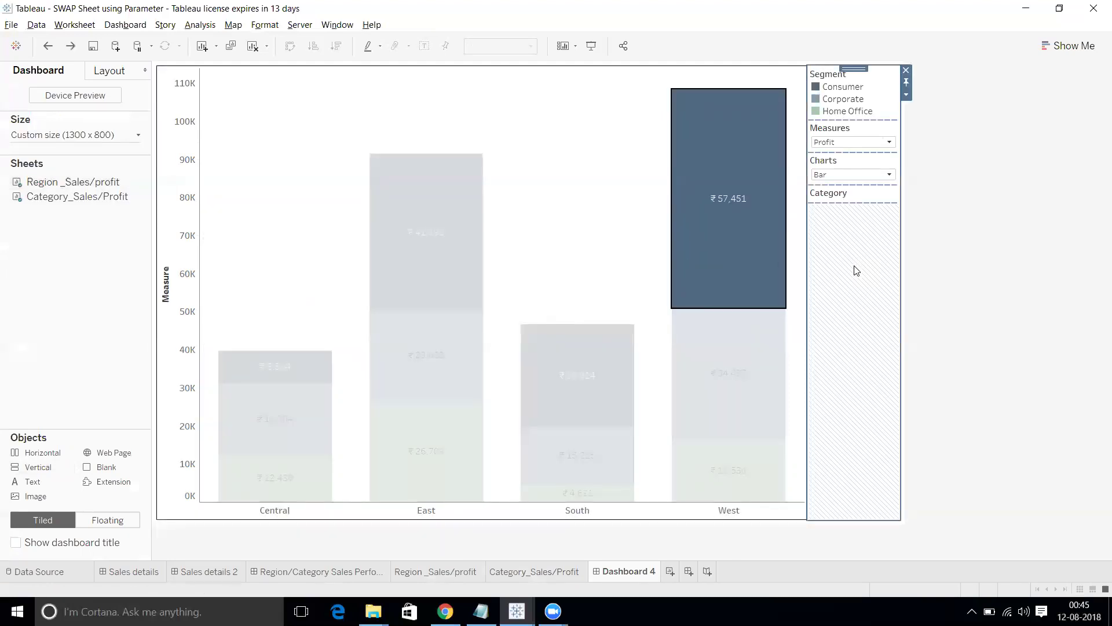
Add a horizontal container along the dashboard's right edge and move the Measures parameter control into it
{"action": "left_click_drag", "start_coordinate": [52, 455], "coordinate": [902, 263]}
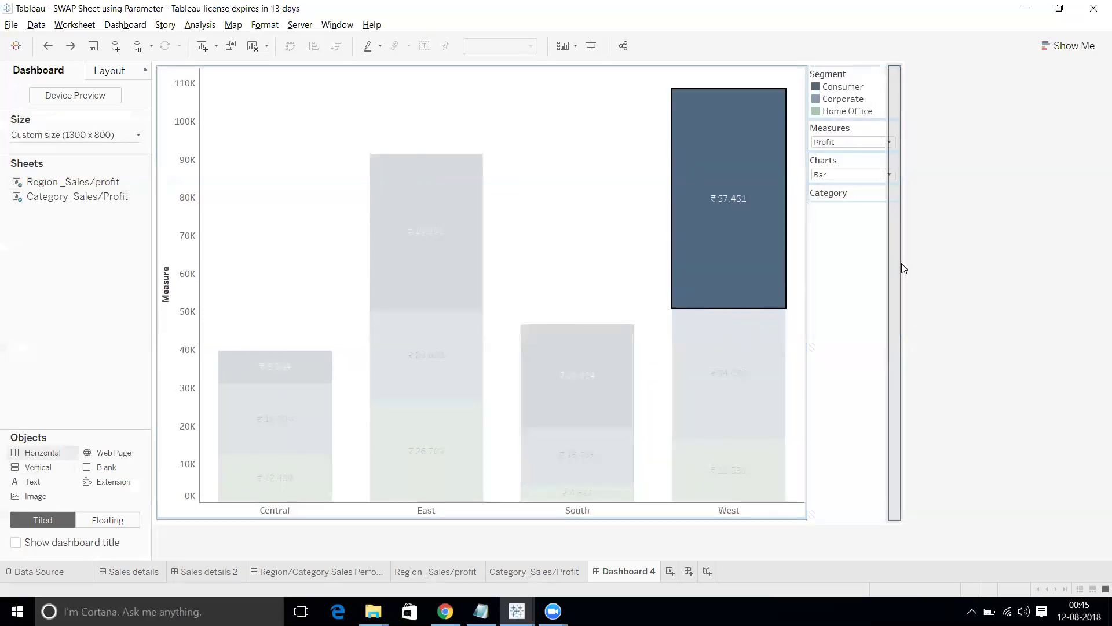
{"action": "left_click", "coordinate": [472, 94]}
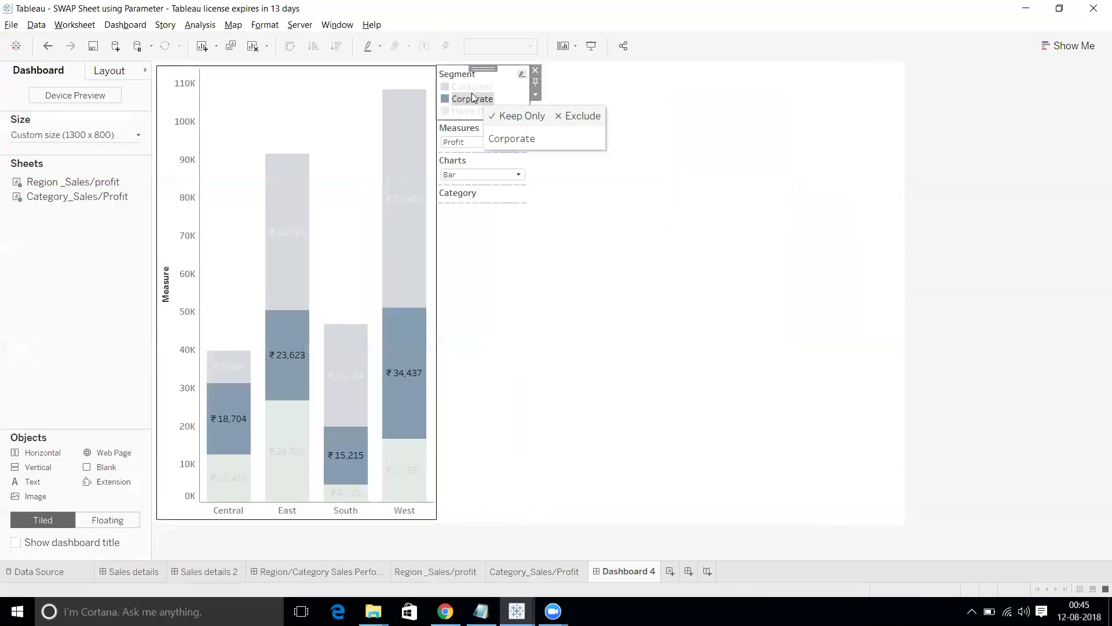
{"action": "left_click", "coordinate": [463, 128]}
{"action": "left_click", "coordinate": [473, 119]}
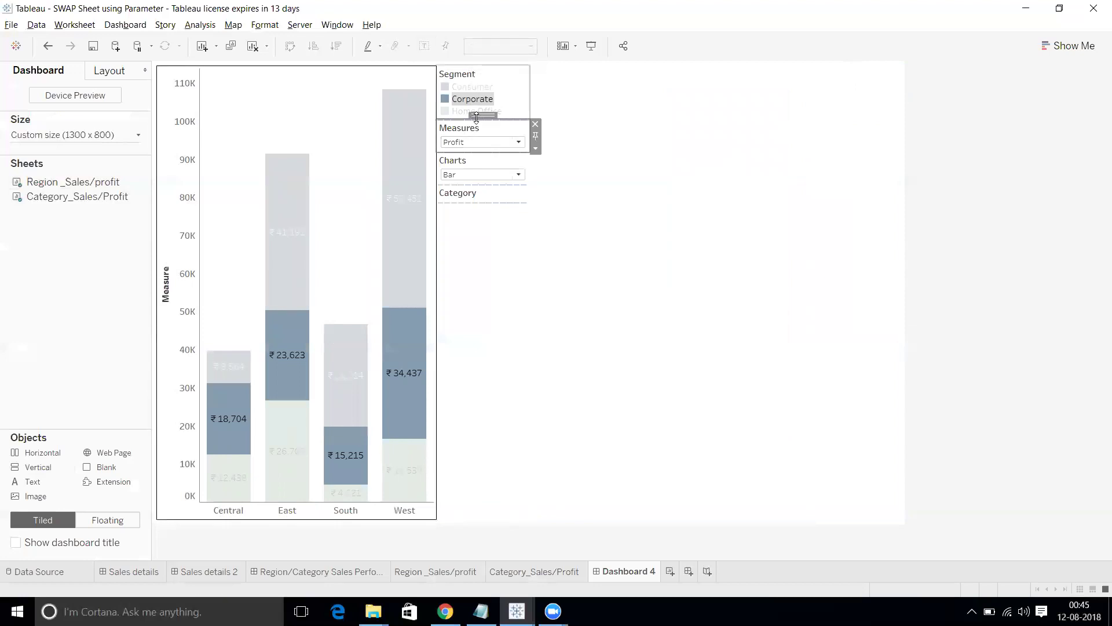
{"action": "left_click_drag", "start_coordinate": [487, 119], "coordinate": [489, 125]}
{"action": "left_click", "coordinate": [489, 126]}
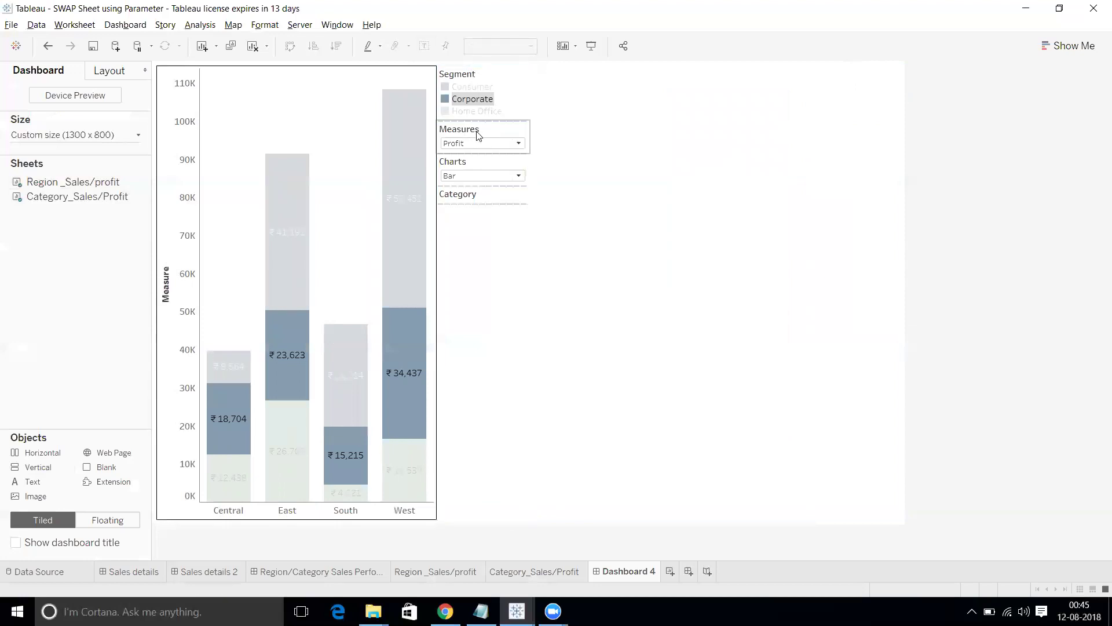
{"action": "left_click_drag", "start_coordinate": [601, 100], "coordinate": [631, 109]}
Move the Charts control above Measures in the new container, and the Segment and Category legends below it
{"action": "left_click", "coordinate": [476, 126]}
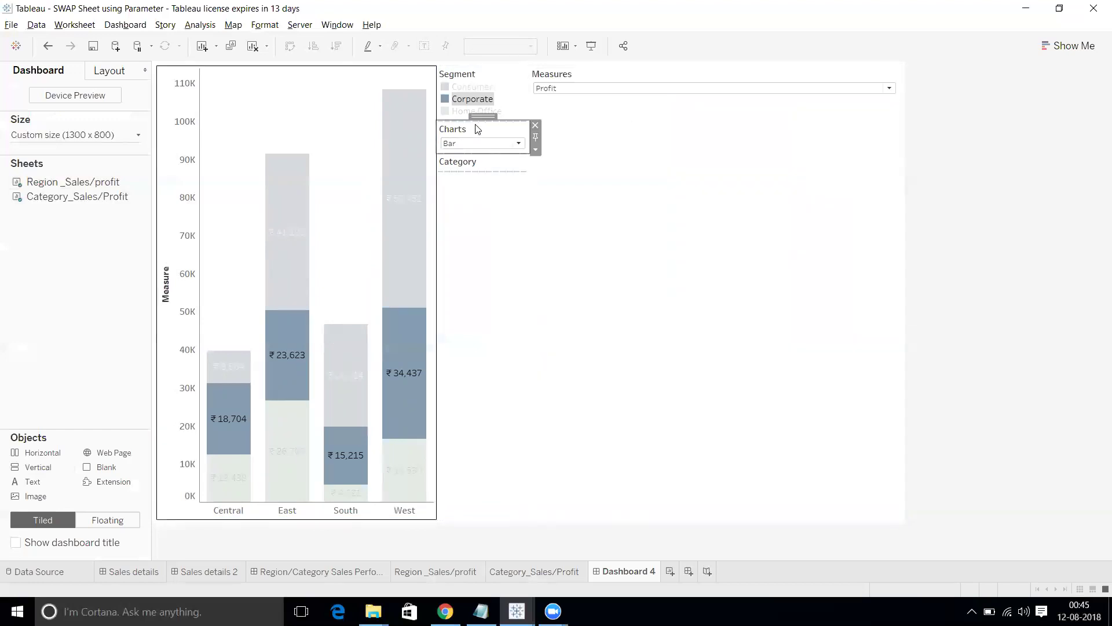
{"action": "left_click_drag", "start_coordinate": [474, 114], "coordinate": [617, 110]}
{"action": "left_click_drag", "start_coordinate": [492, 73], "coordinate": [589, 183]}
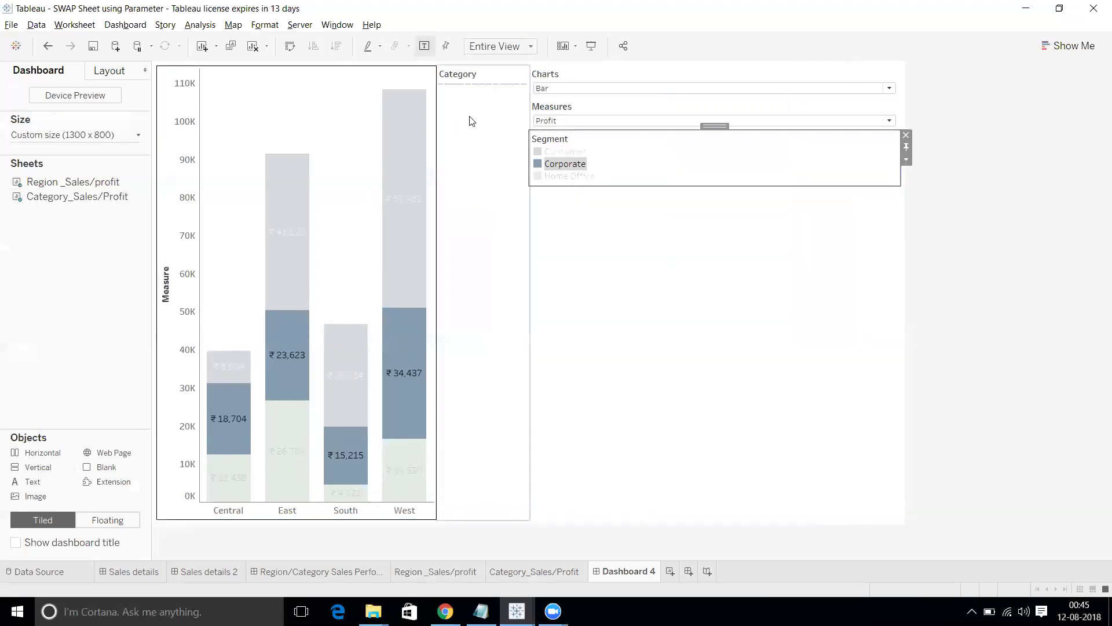
{"action": "left_click", "coordinate": [472, 122]}
{"action": "left_click_drag", "start_coordinate": [478, 68], "coordinate": [566, 222]}
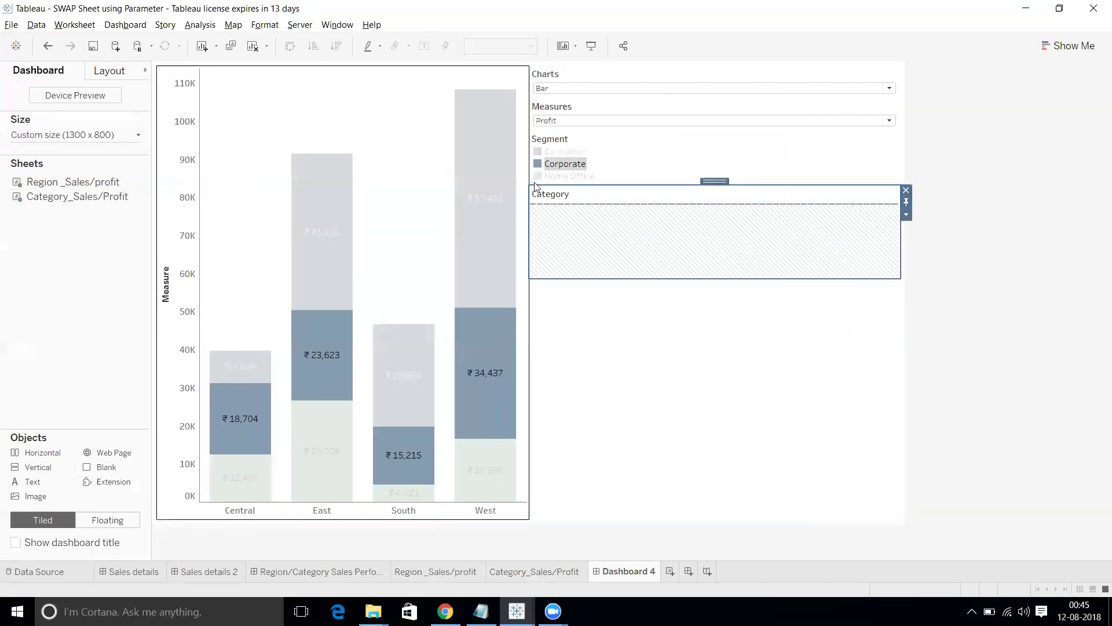
Narrow the container of controls and legends to widen the chart area, and clear the Corporate highlight in the Segment legend
{"action": "left_click_drag", "start_coordinate": [527, 177], "coordinate": [801, 191]}
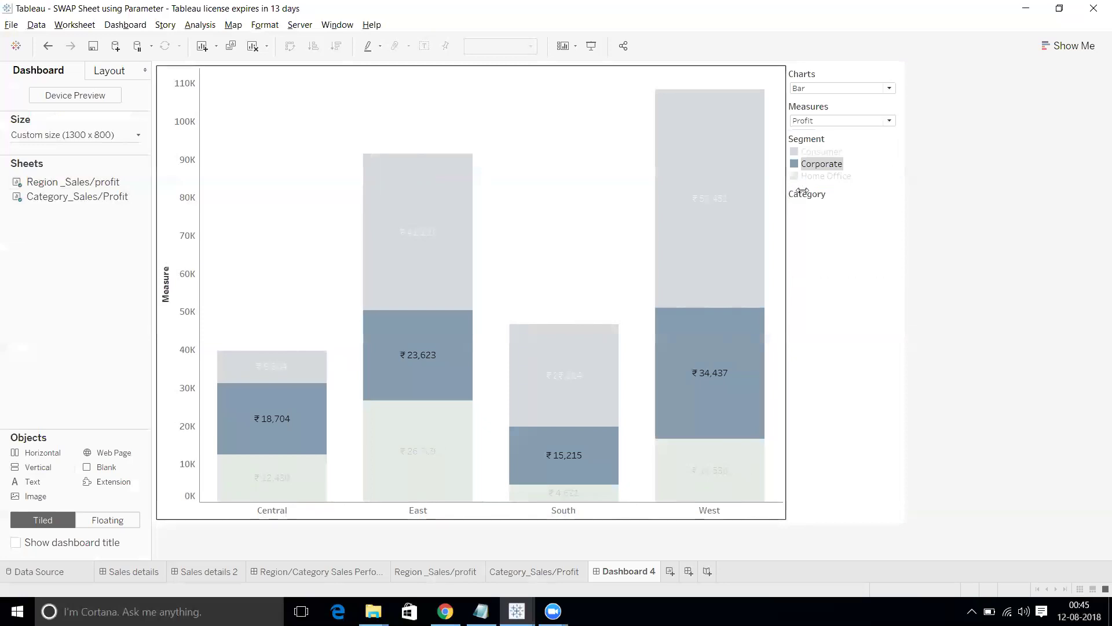
{"action": "left_click", "coordinate": [849, 222]}
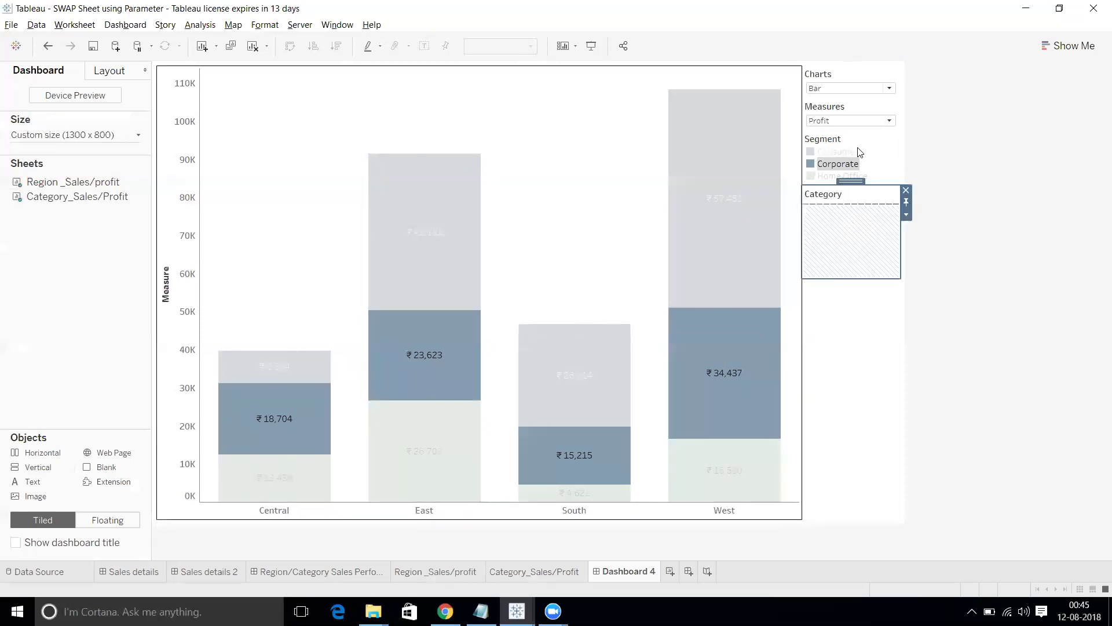
{"action": "left_click", "coordinate": [857, 156]}
Select the outer Tiled container of the dashboard and give it a thin solid black border
{"action": "left_click", "coordinate": [871, 404]}
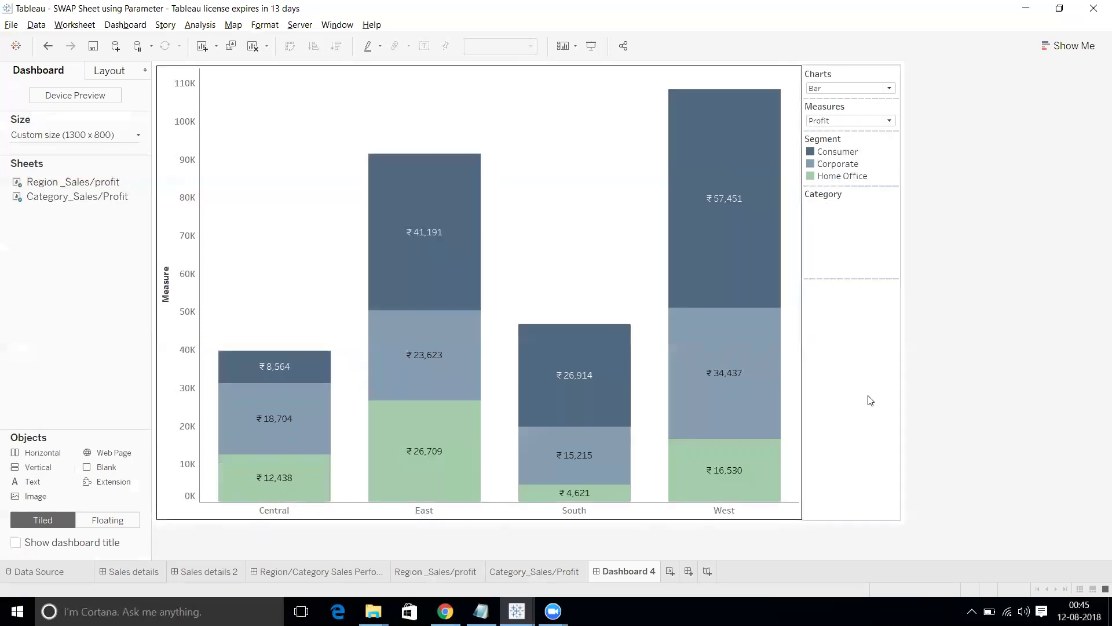
{"action": "left_click", "coordinate": [871, 404]}
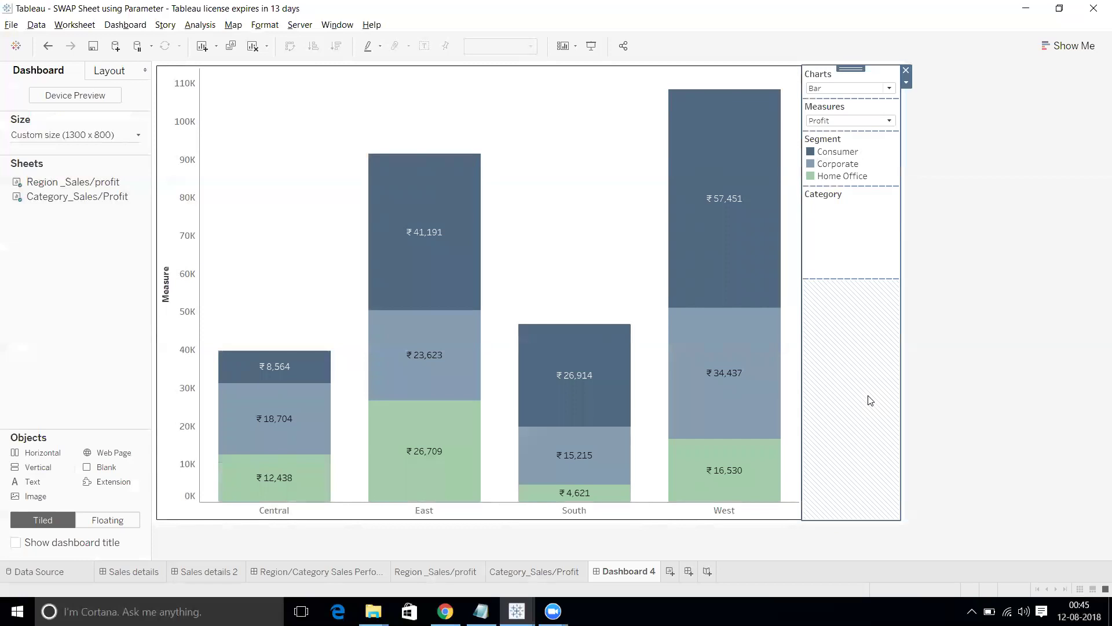
{"action": "left_click", "coordinate": [907, 82]}
{"action": "left_click", "coordinate": [938, 151]}
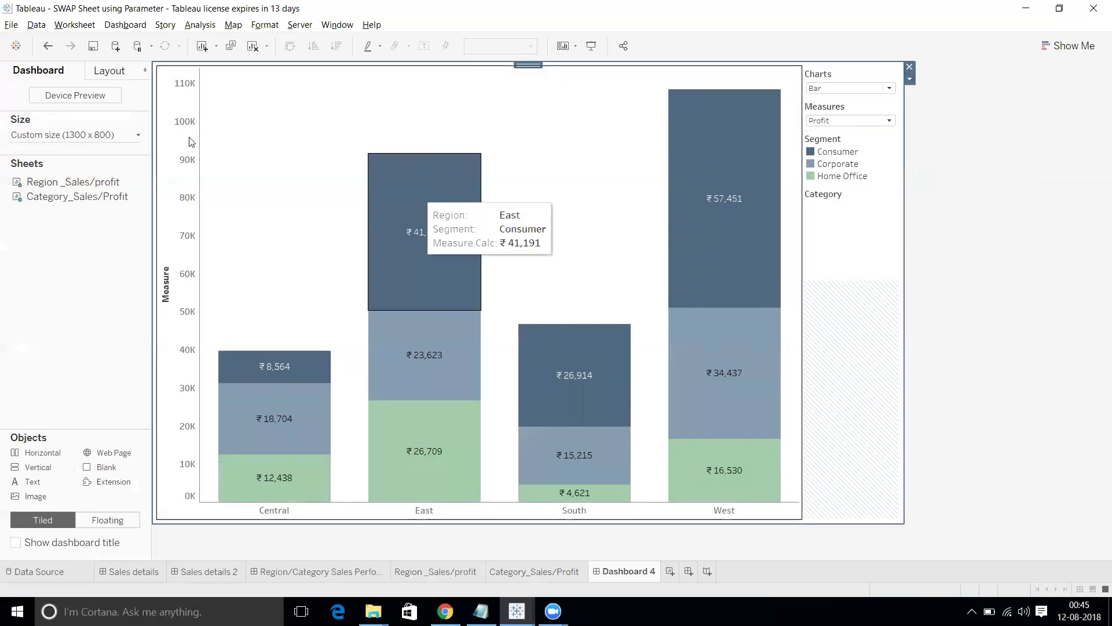
{"action": "left_click", "coordinate": [116, 75]}
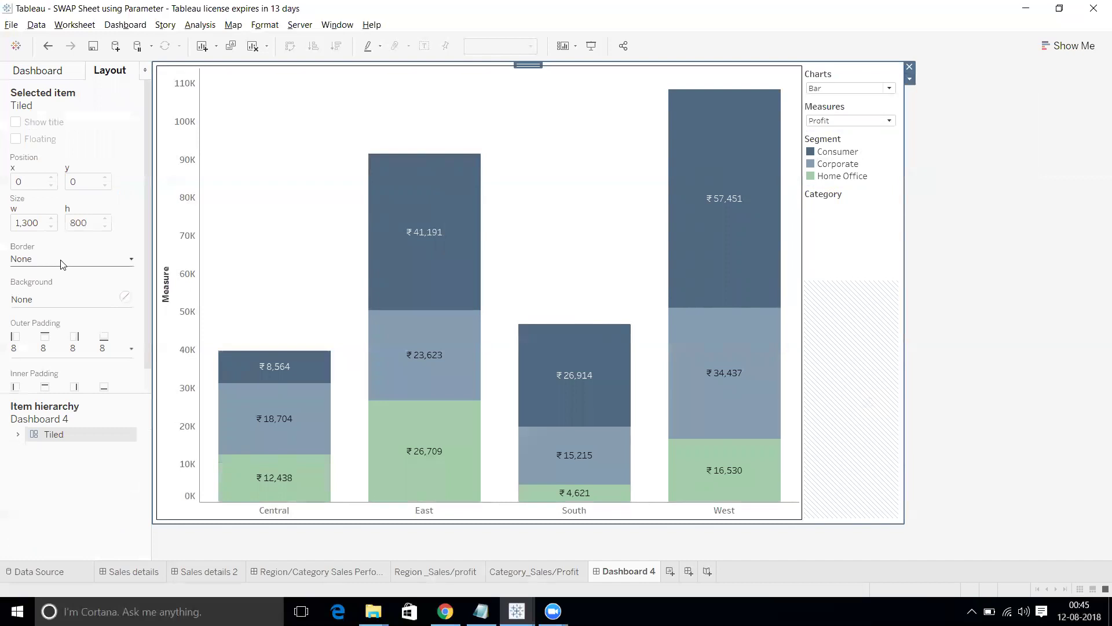
{"action": "left_click", "coordinate": [64, 262]}
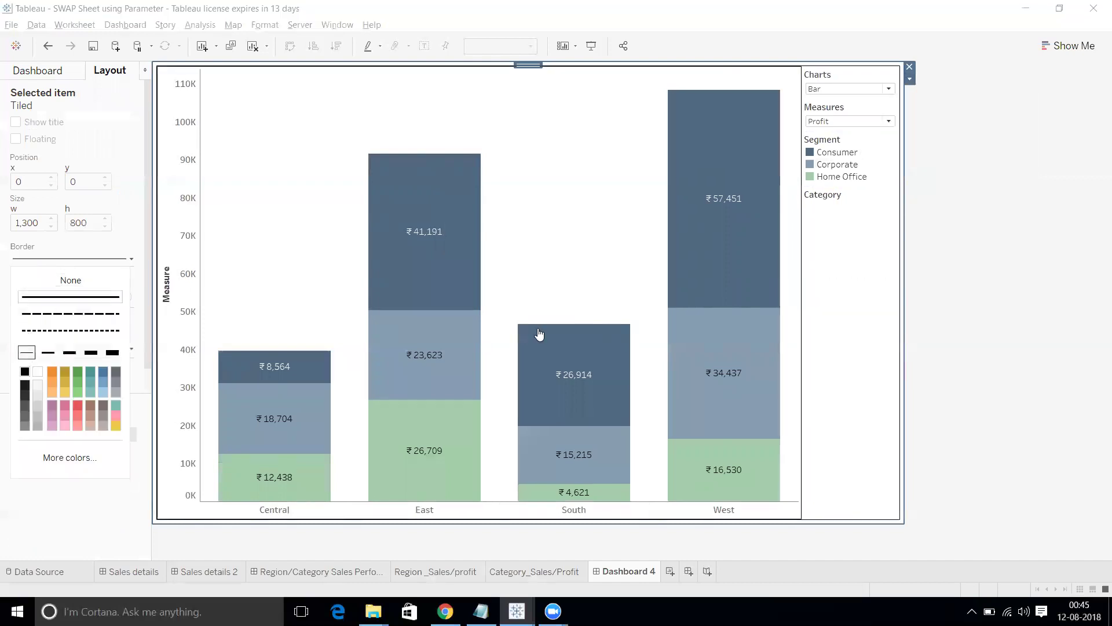
{"action": "left_click", "coordinate": [1044, 218]}
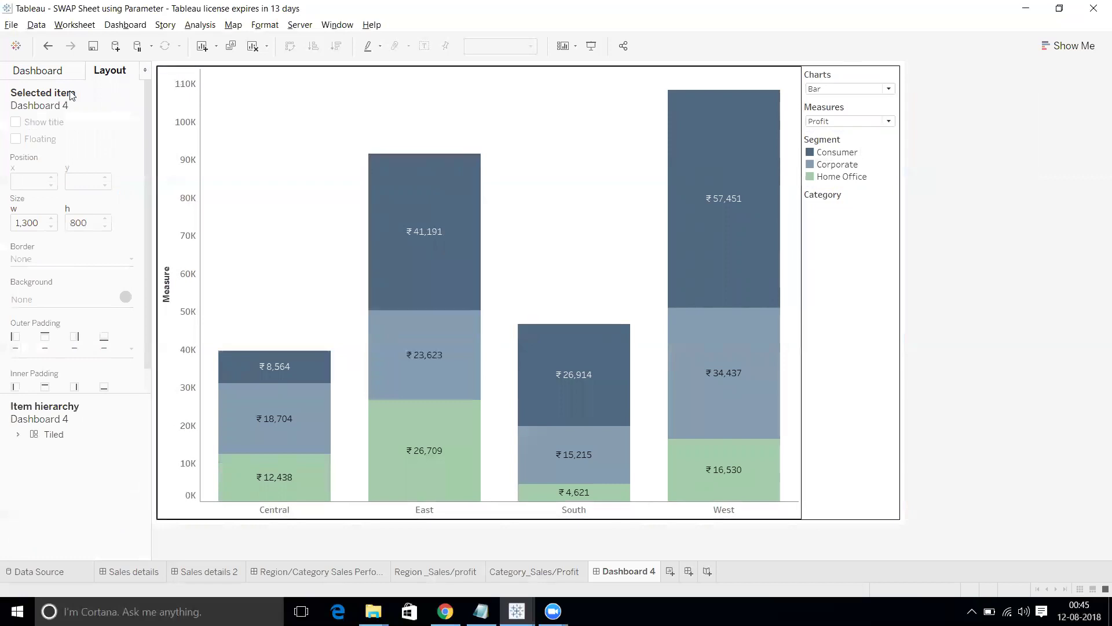
{"action": "left_click", "coordinate": [47, 75]}
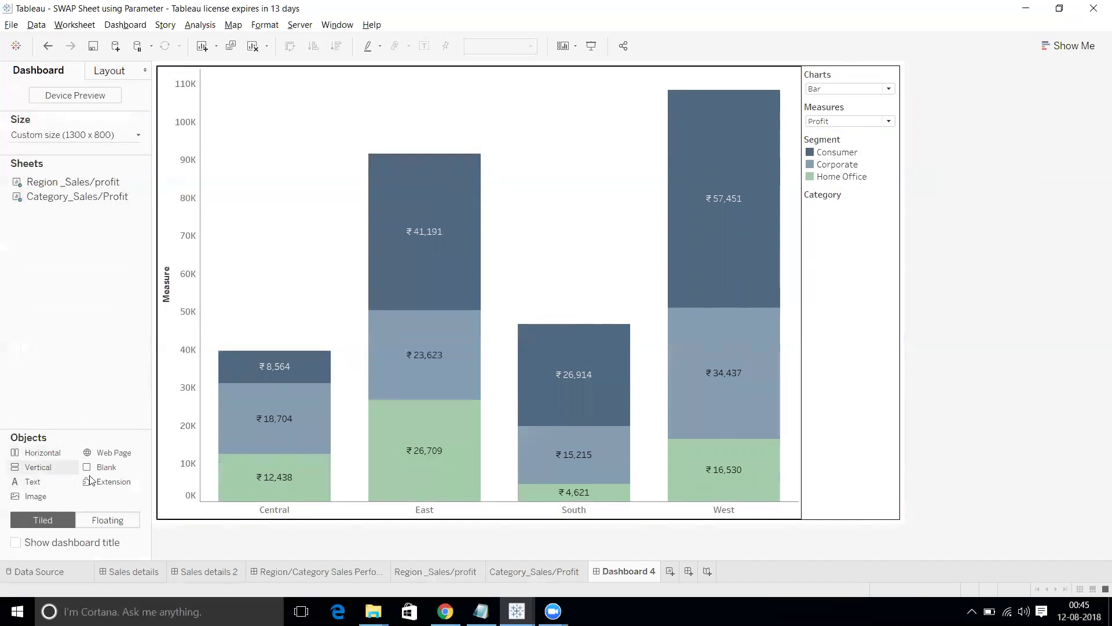
Add a container across the top of the dashboard and place a text object in it reading "<Parameters.Measures> Perfomance"
{"action": "left_click_drag", "start_coordinate": [416, 148], "coordinate": [826, 70]}
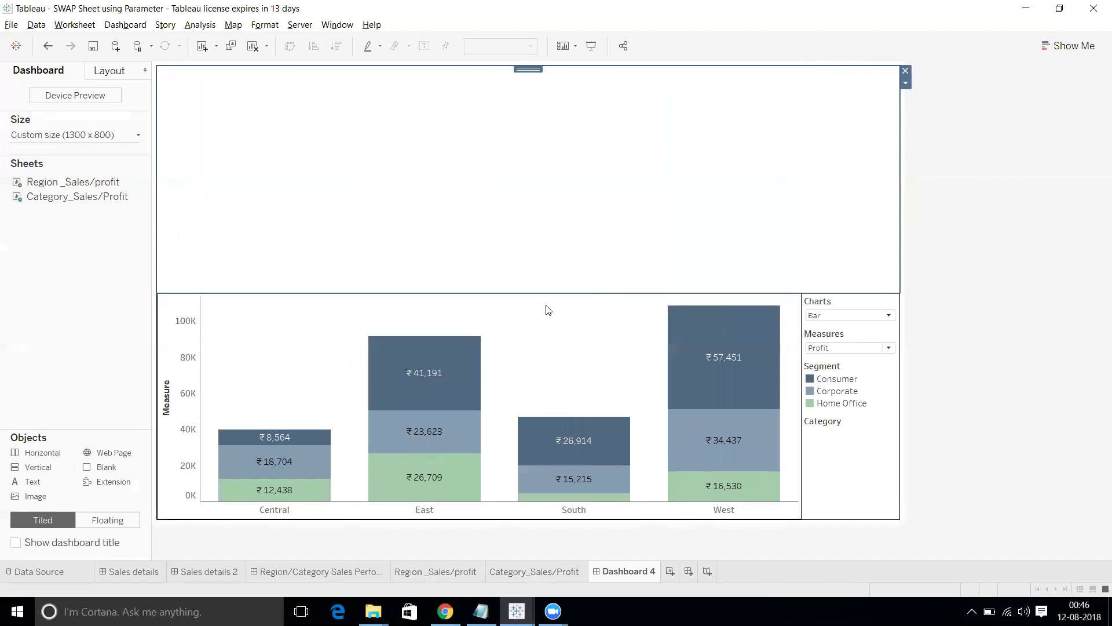
{"action": "left_click_drag", "start_coordinate": [32, 482], "coordinate": [503, 165]}
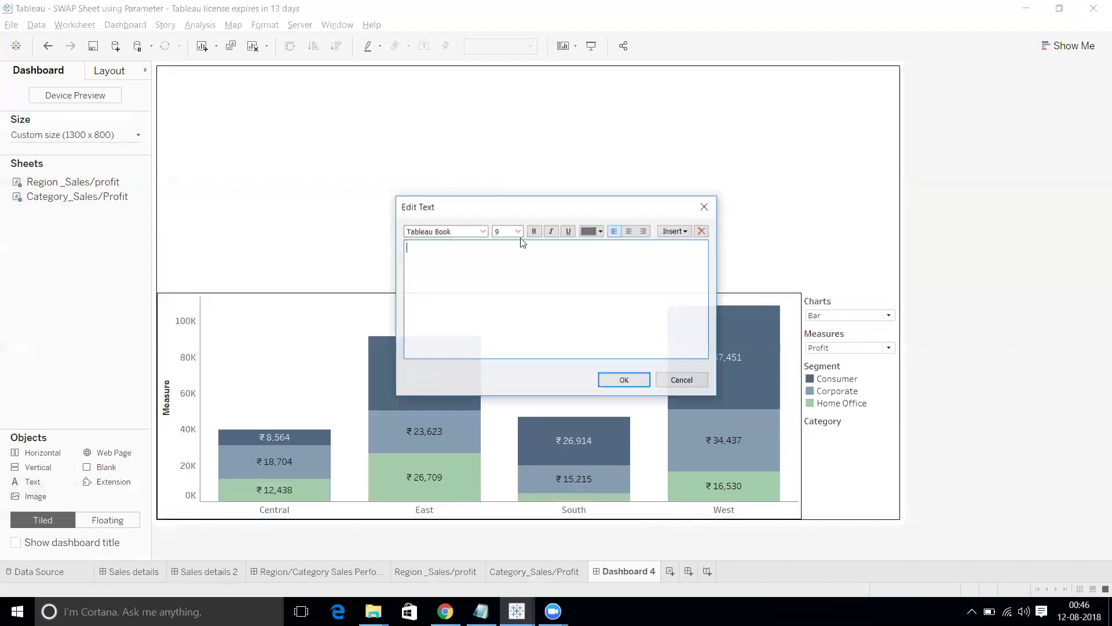
{"action": "left_click", "coordinate": [675, 230]}
{"action": "left_click", "coordinate": [710, 325]}
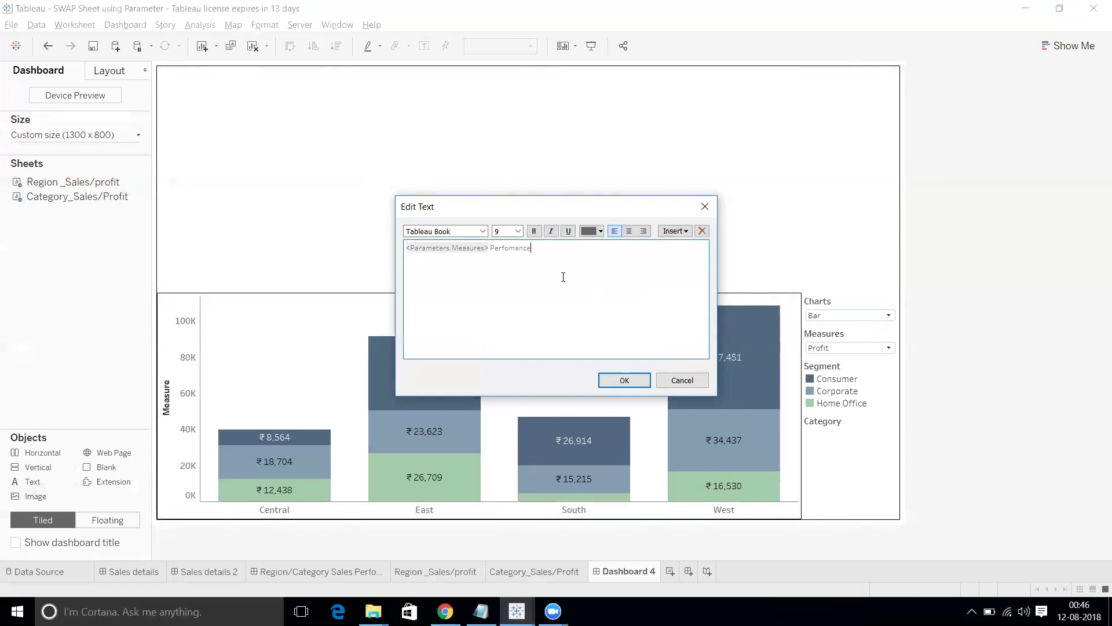
Format the dashboard title as centred, bold, size 18, and shrink its container to a narrow strip above the chart
{"action": "key", "text": "ctrl+a"}
{"action": "left_click", "coordinate": [629, 232]}
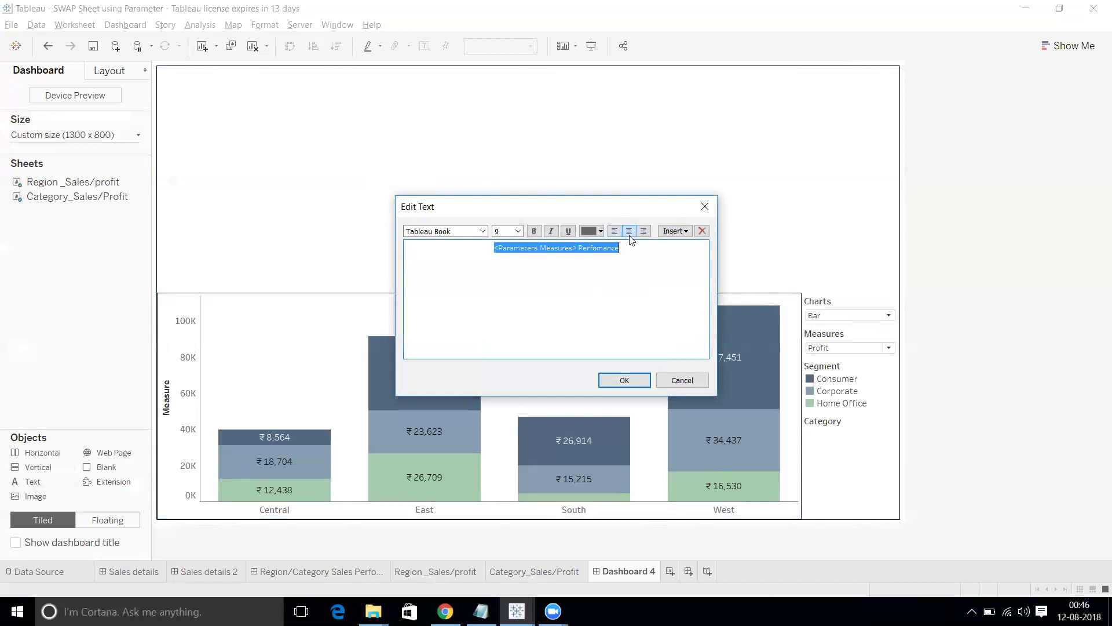
{"action": "left_click", "coordinate": [518, 231]}
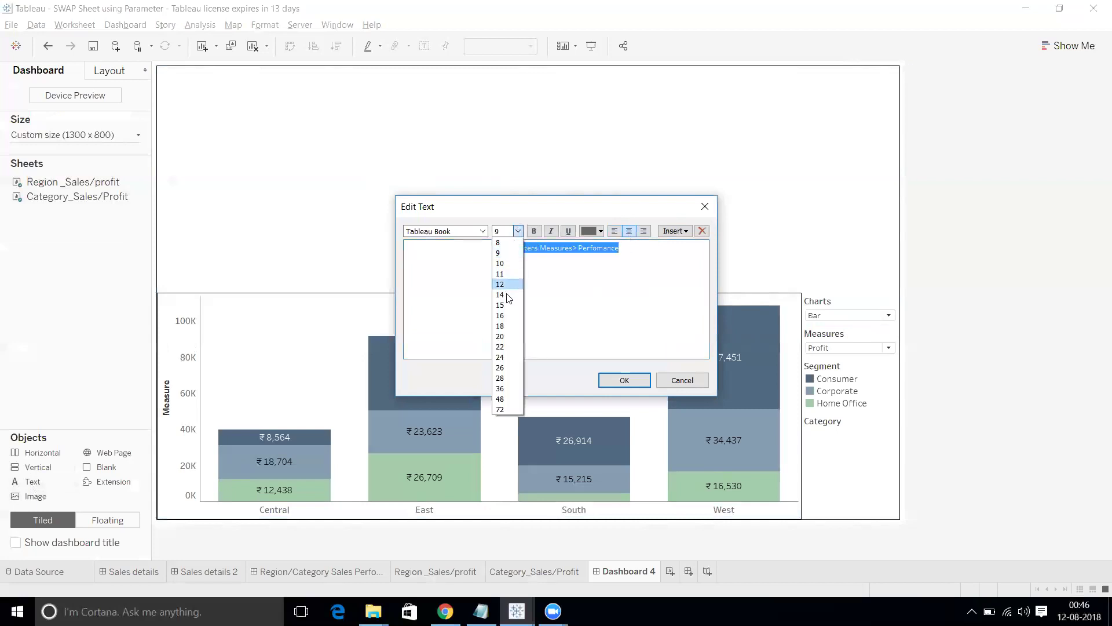
{"action": "left_click", "coordinate": [507, 295]}
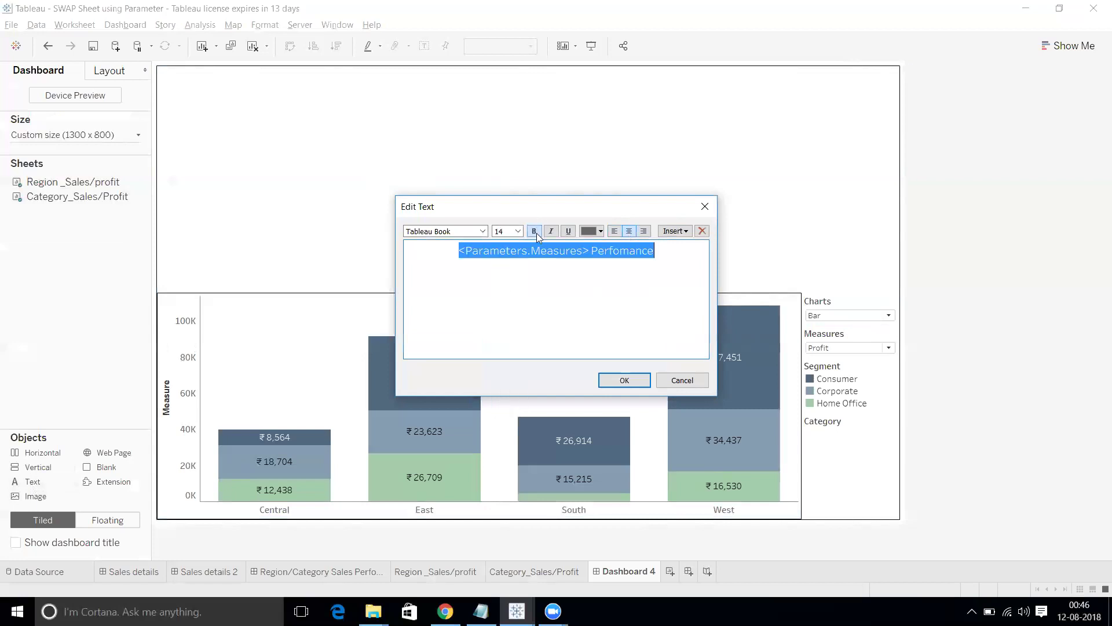
{"action": "left_click", "coordinate": [518, 231]}
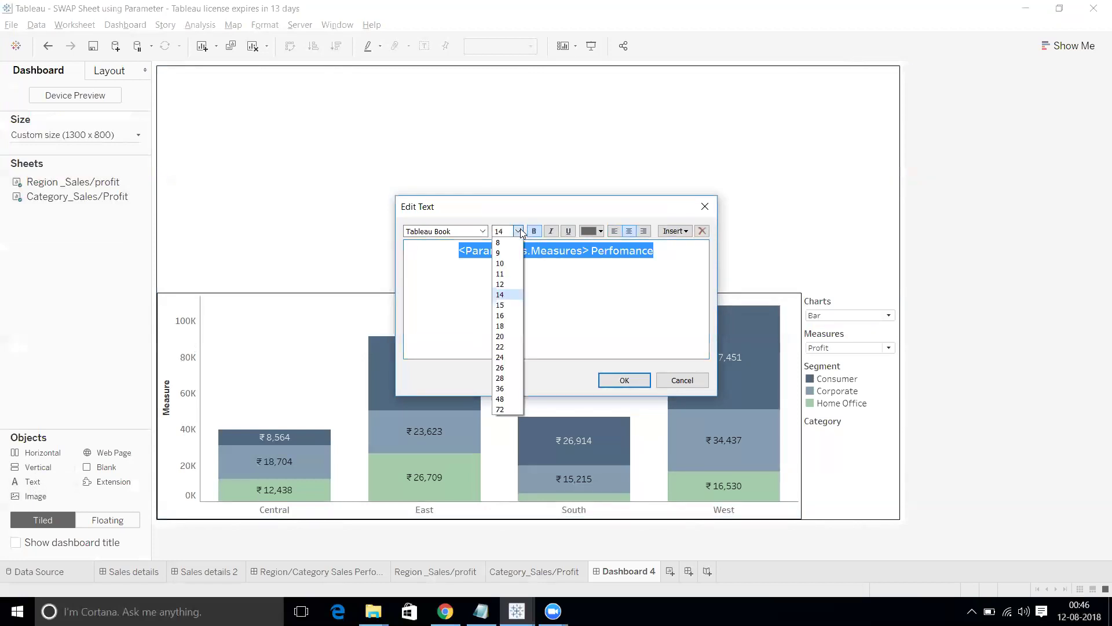
{"action": "left_click", "coordinate": [504, 326]}
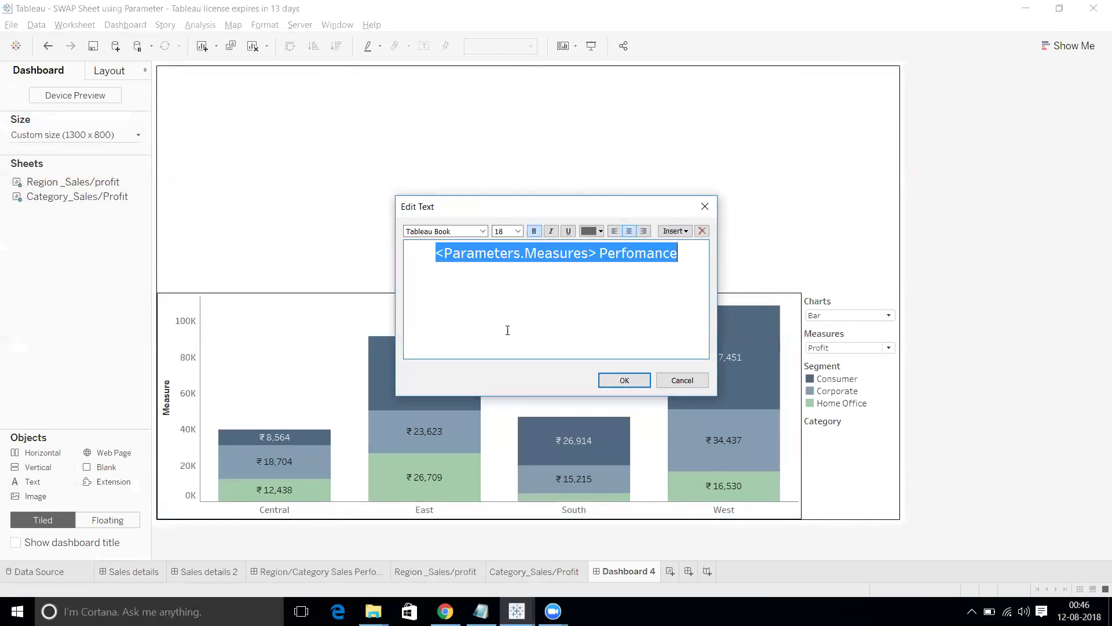
{"action": "left_click", "coordinate": [626, 382]}
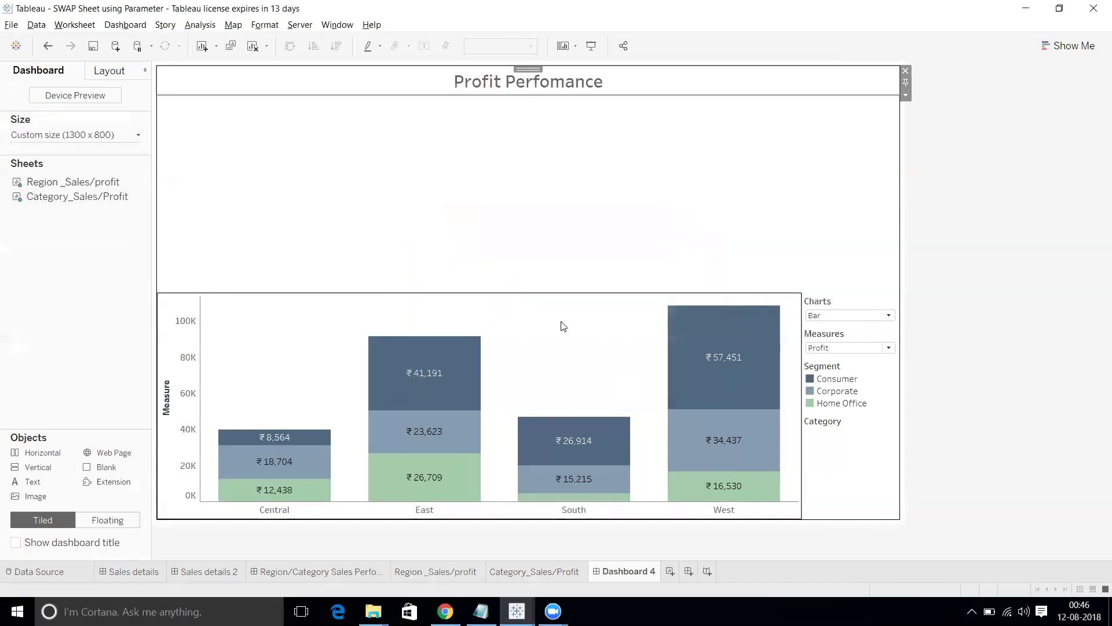
{"action": "left_click", "coordinate": [545, 271]}
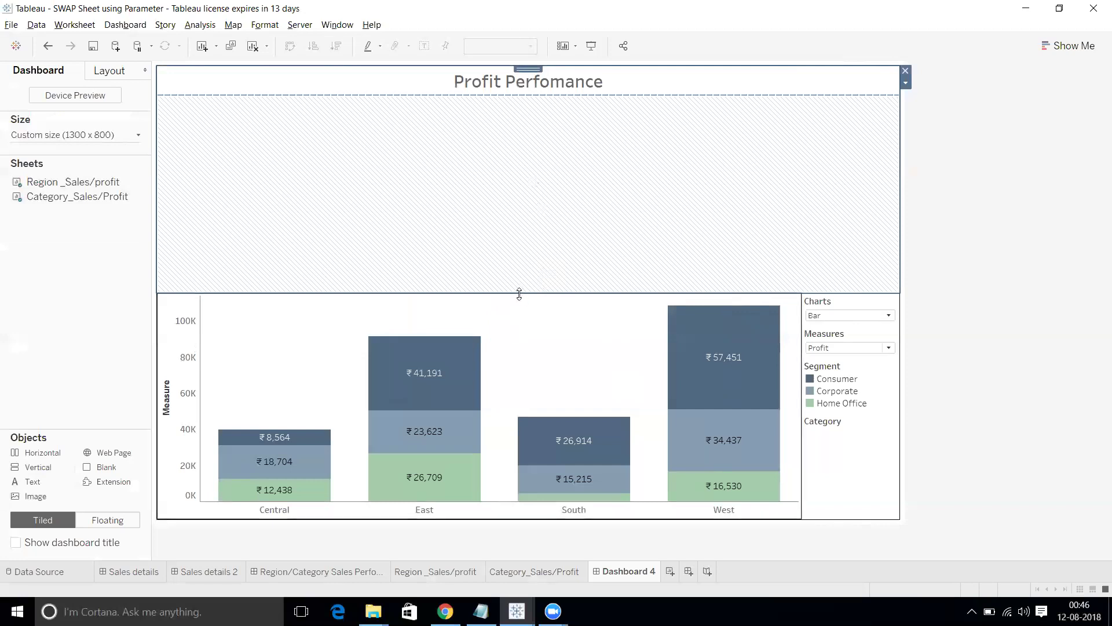
{"action": "left_click_drag", "start_coordinate": [519, 294], "coordinate": [513, 115]}
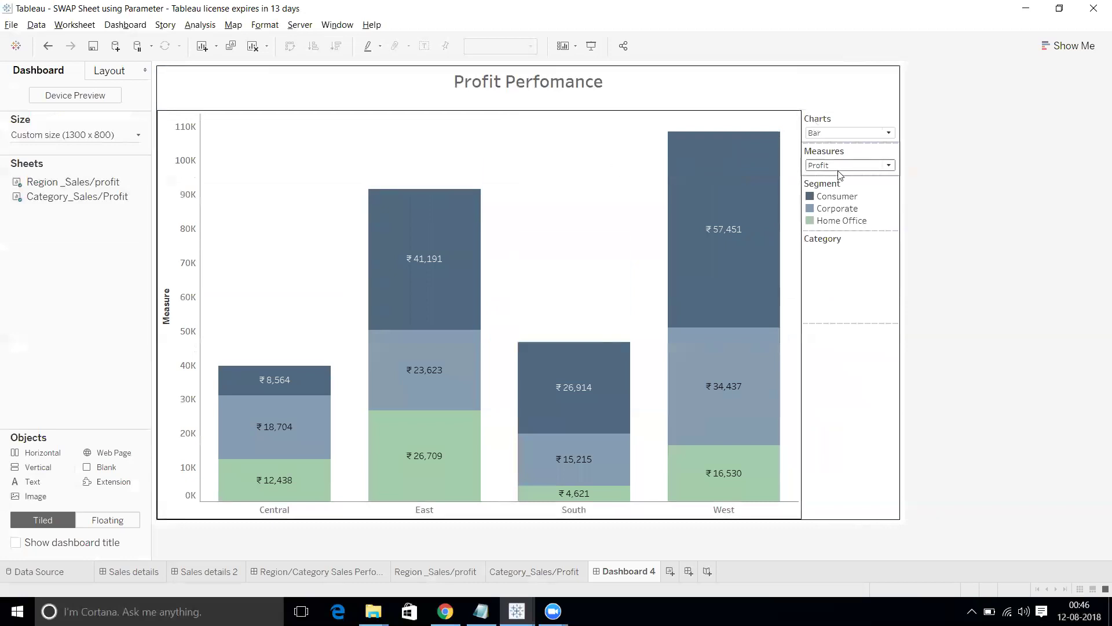
Switch the dashboard's Charts parameter to Trend and the Measures parameter to Sales
{"action": "left_click", "coordinate": [839, 134]}
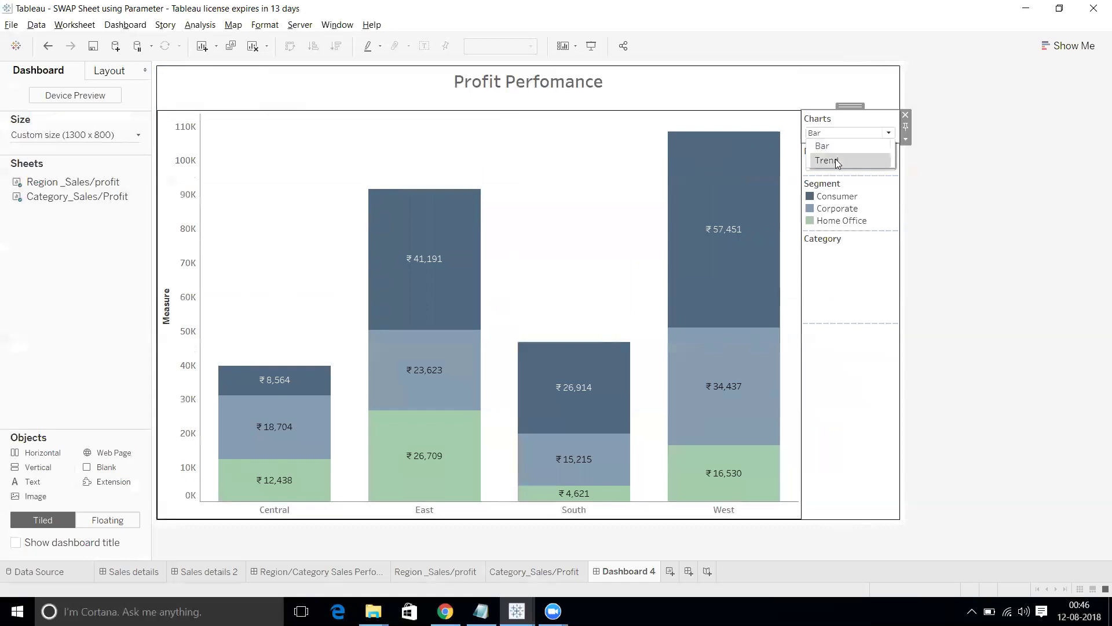
{"action": "left_click", "coordinate": [838, 161]}
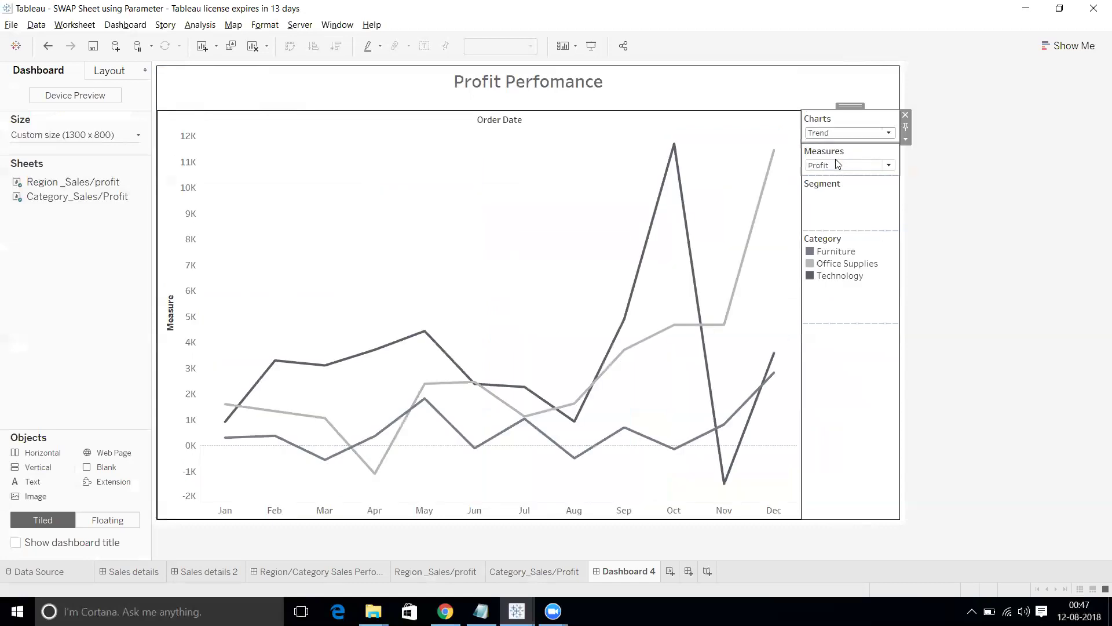
{"action": "left_click", "coordinate": [836, 165]}
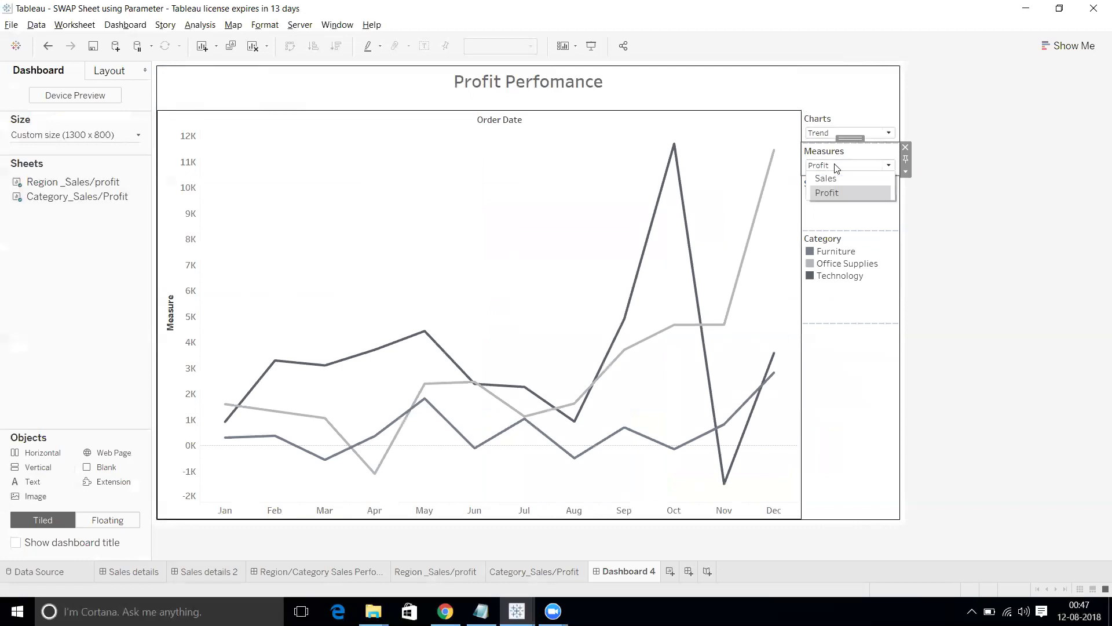
{"action": "left_click", "coordinate": [832, 175]}
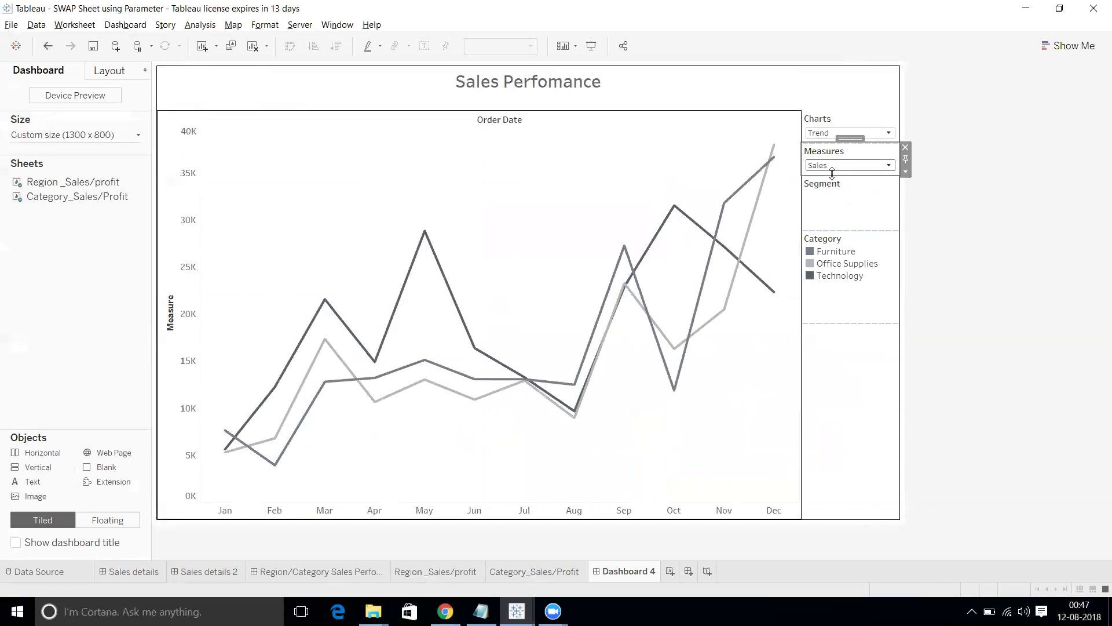
Go to the Category_Sales/Profit sheet from the dashboard and show Measure.Calc as labels on the trend lines
{"action": "left_click", "coordinate": [561, 169]}
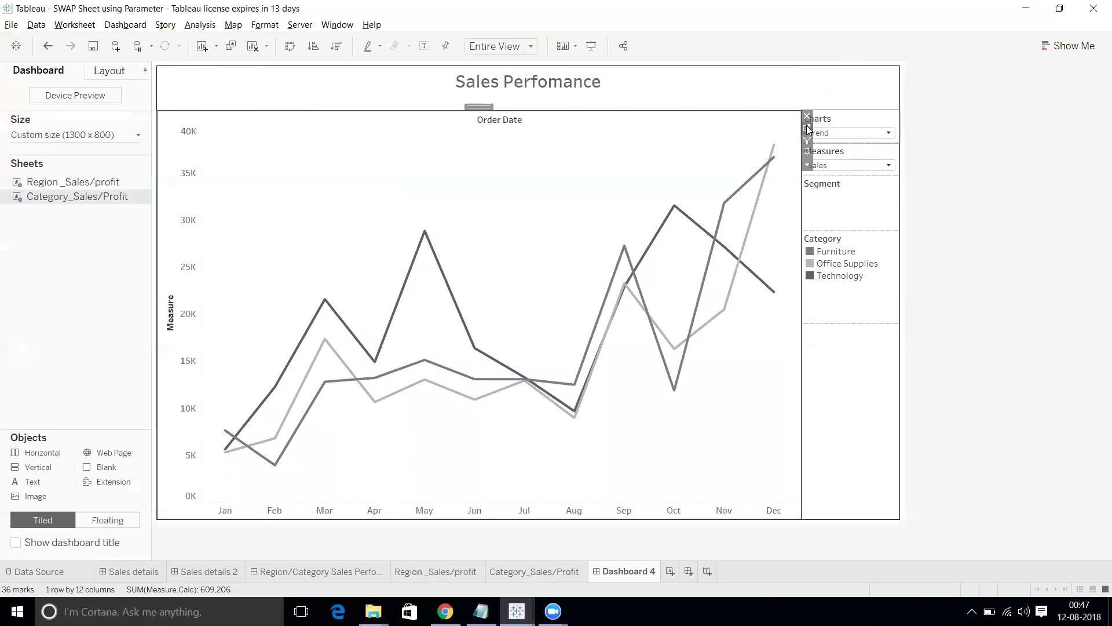
{"action": "left_click", "coordinate": [807, 127]}
{"action": "left_click_drag", "start_coordinate": [46, 399], "coordinate": [250, 238]}
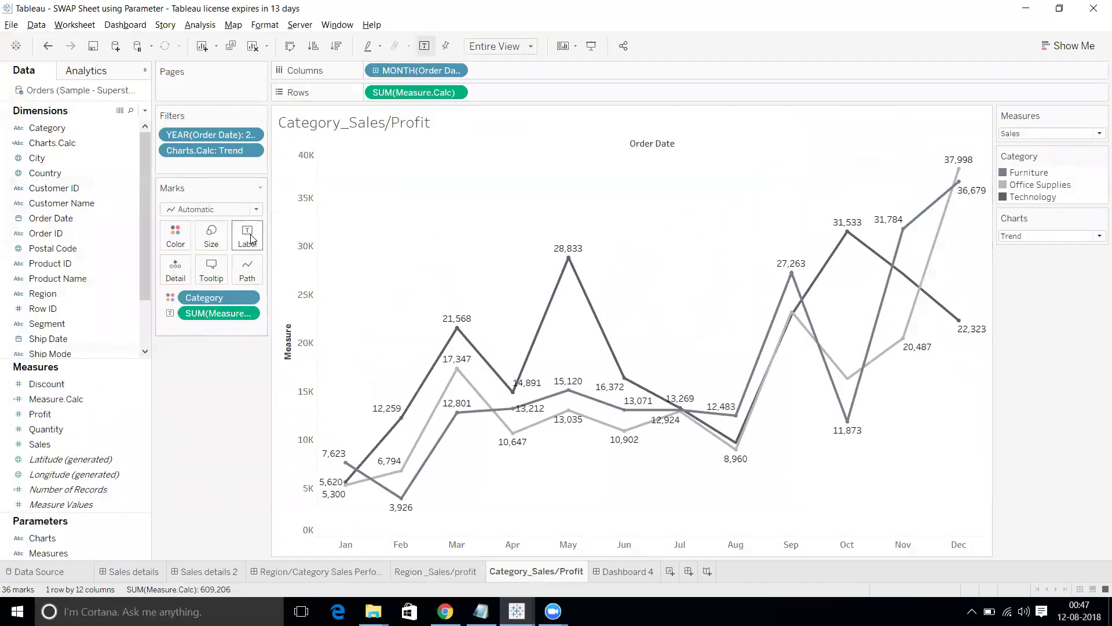
Format the Measure.Calc labels as Currency (Custom) with the ₹ prefix and zero decimal places
{"action": "left_click", "coordinate": [250, 315]}
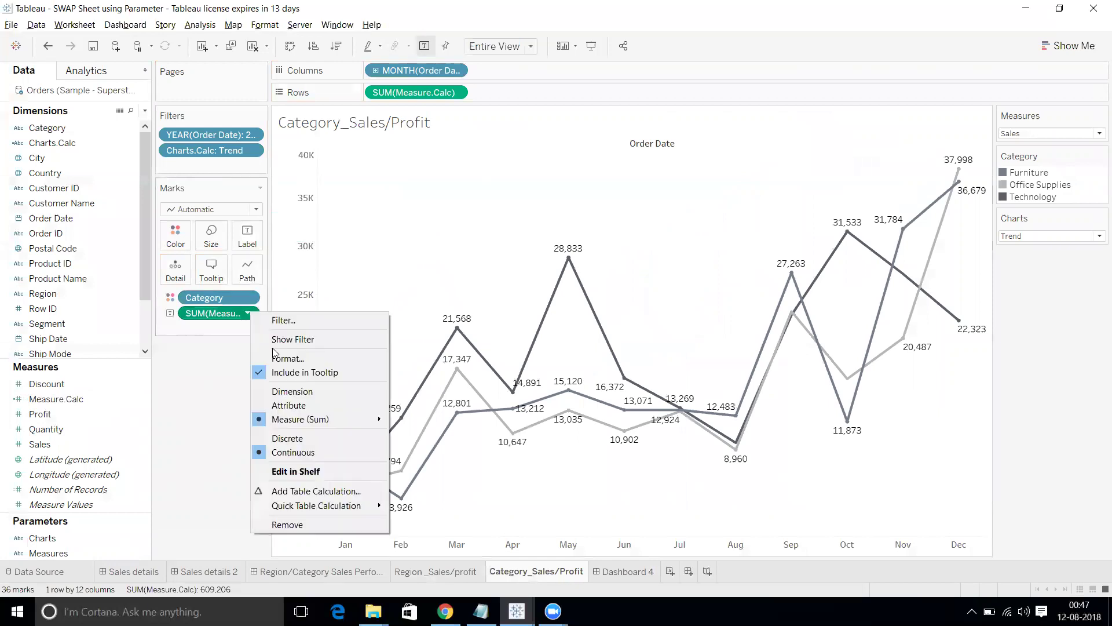
{"action": "left_click", "coordinate": [279, 357]}
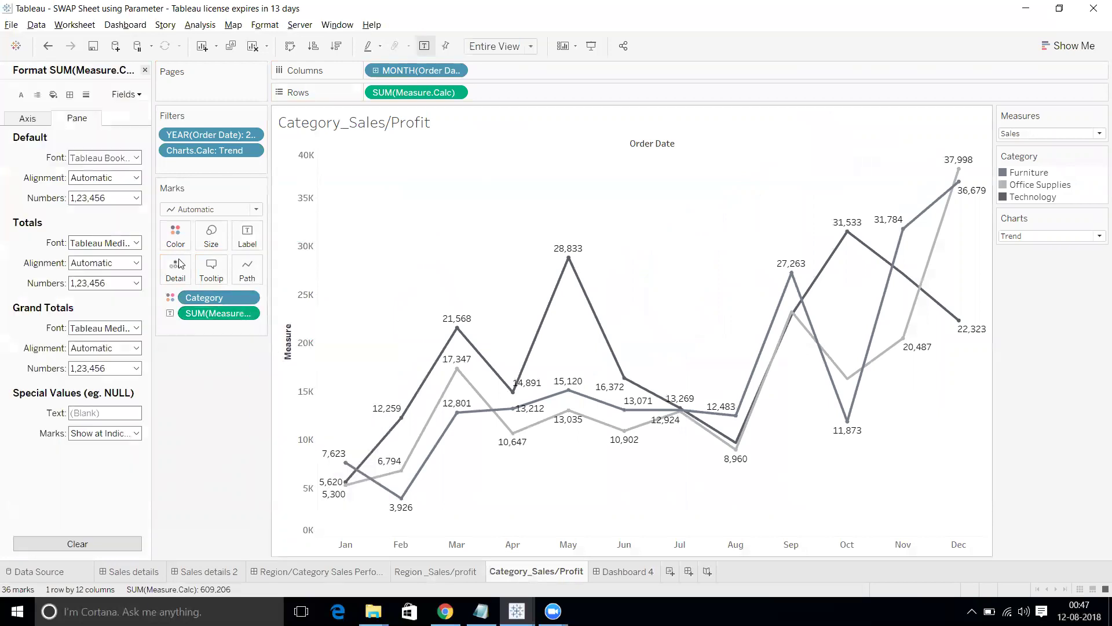
{"action": "left_click", "coordinate": [136, 198]}
{"action": "left_click", "coordinate": [125, 257]}
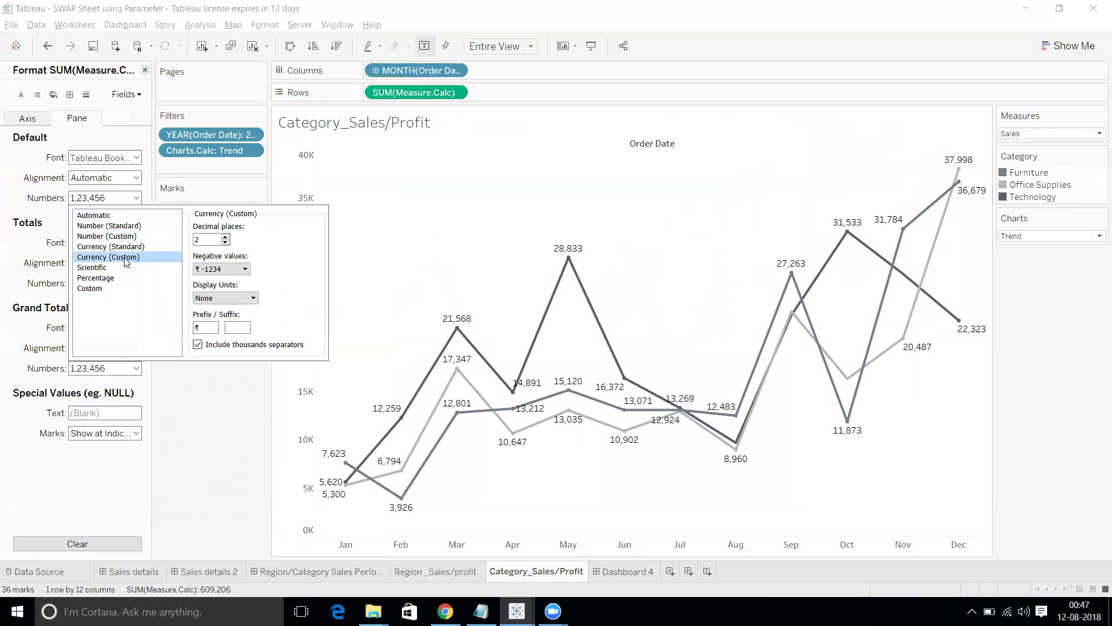
{"action": "left_click", "coordinate": [226, 242]}
{"action": "left_click", "coordinate": [225, 243]}
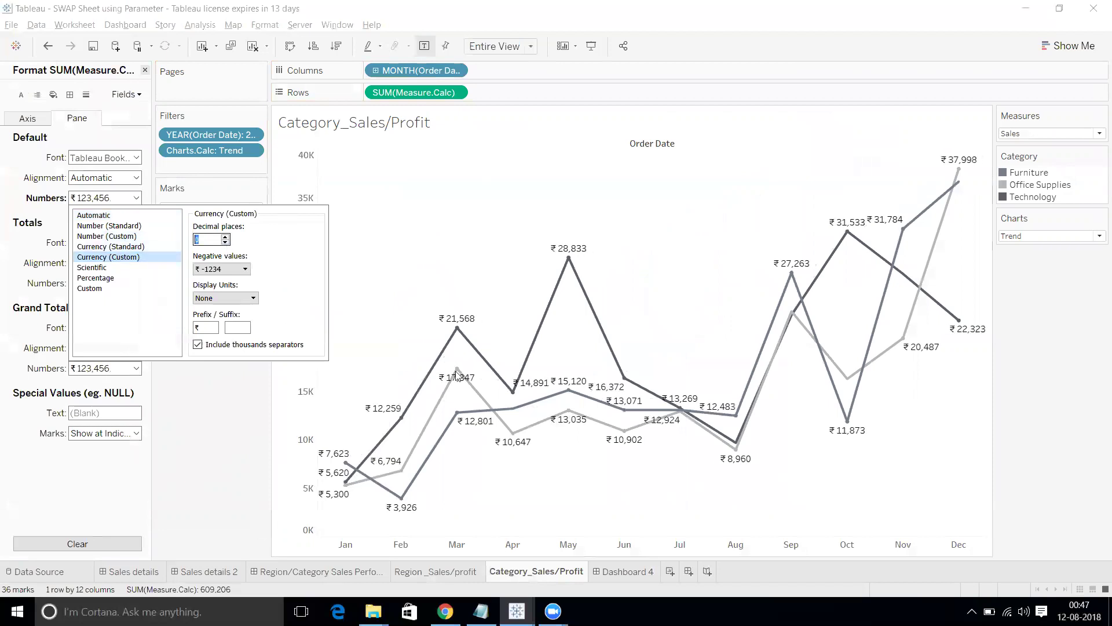
Return to Dashboard 4 and switch the Charts parameter to Bar
{"action": "left_click", "coordinate": [626, 572]}
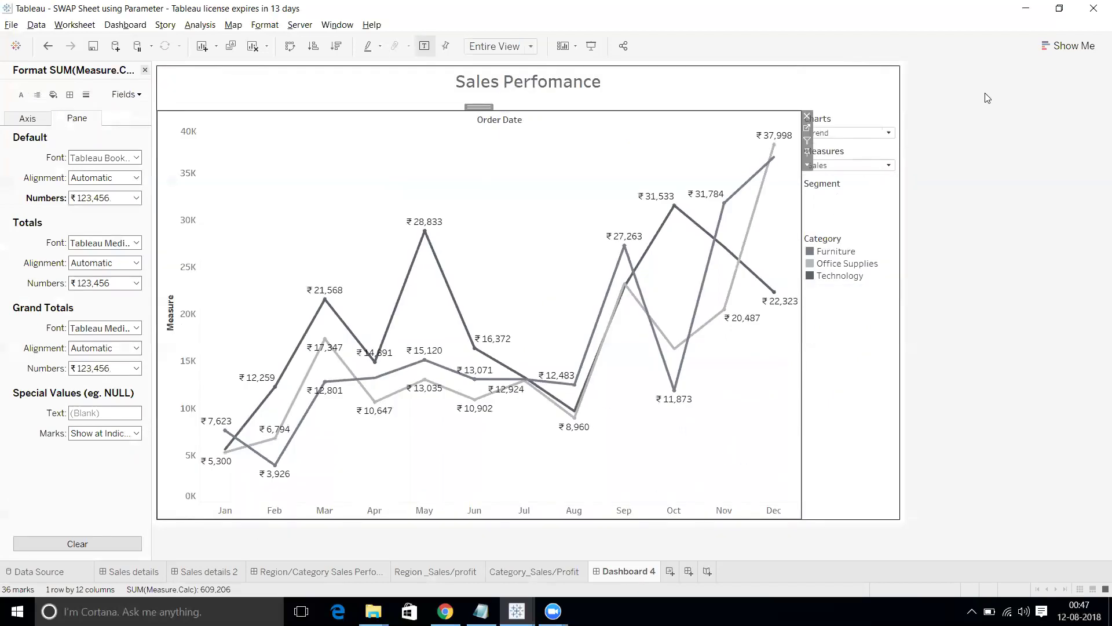
{"action": "left_click", "coordinate": [866, 312]}
{"action": "left_click", "coordinate": [874, 142]}
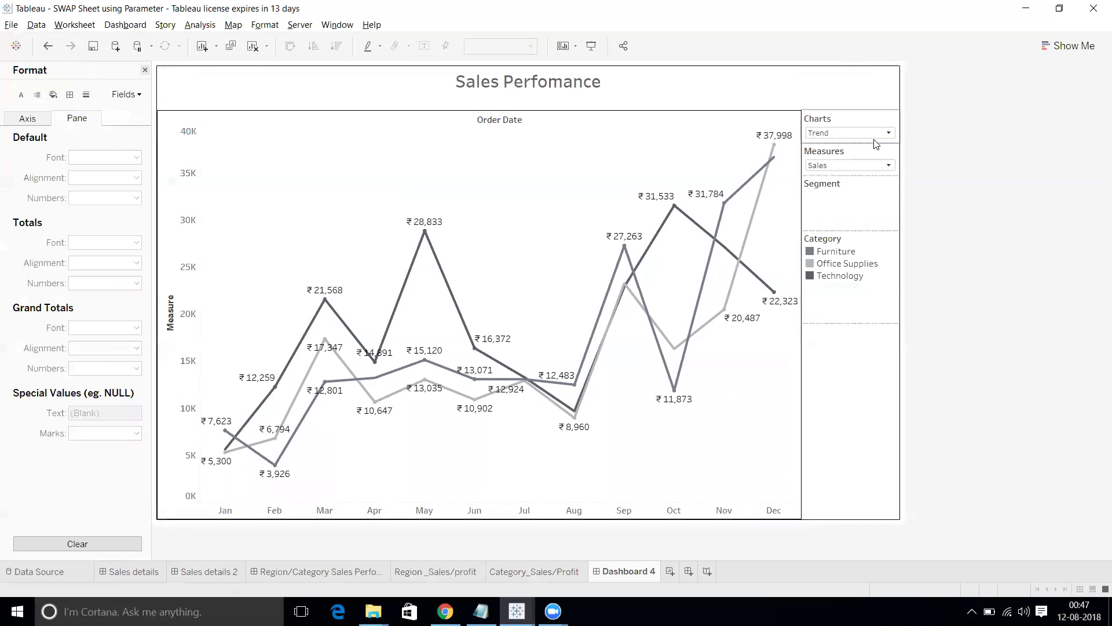
{"action": "left_click", "coordinate": [850, 132]}
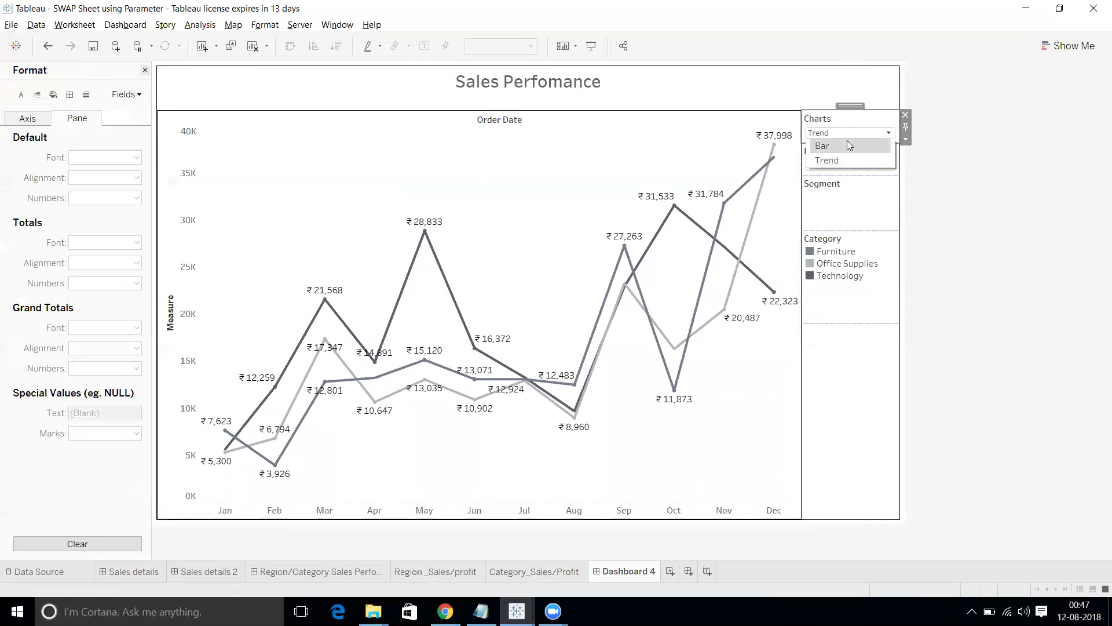
{"action": "left_click", "coordinate": [847, 145]}
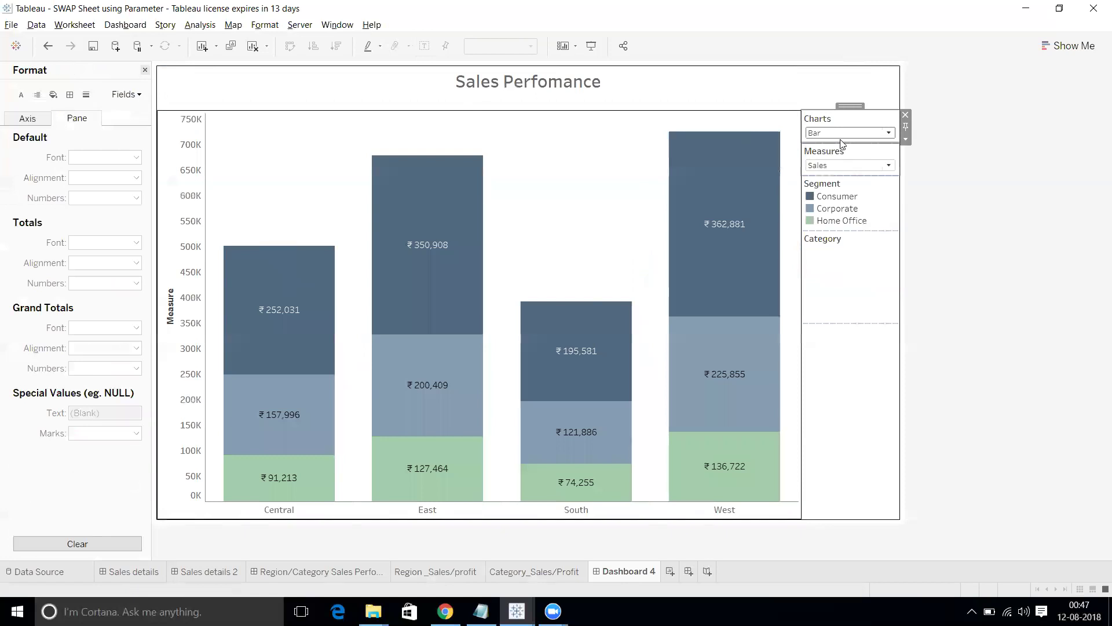
Test the parameter controls by viewing the Trend chart with Measures set to Profit and then to Sales
{"action": "left_click", "coordinate": [850, 133]}
{"action": "left_click", "coordinate": [935, 156]}
{"action": "left_click", "coordinate": [849, 165]}
{"action": "left_click", "coordinate": [853, 193]}
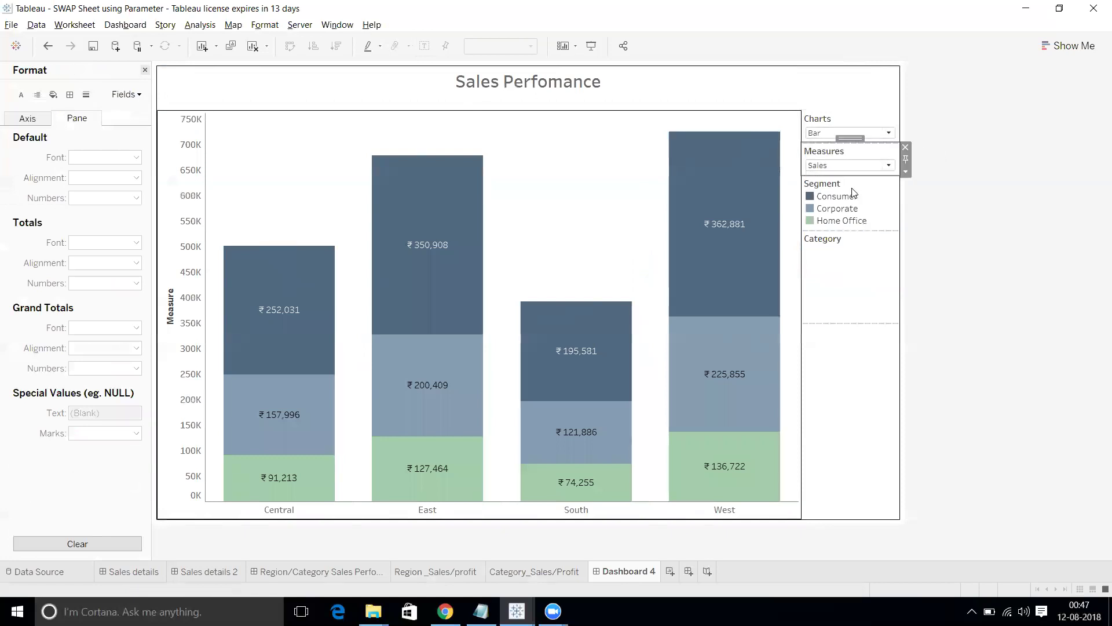
{"action": "left_click", "coordinate": [831, 134]}
{"action": "left_click", "coordinate": [826, 158]}
{"action": "left_click", "coordinate": [828, 168]}
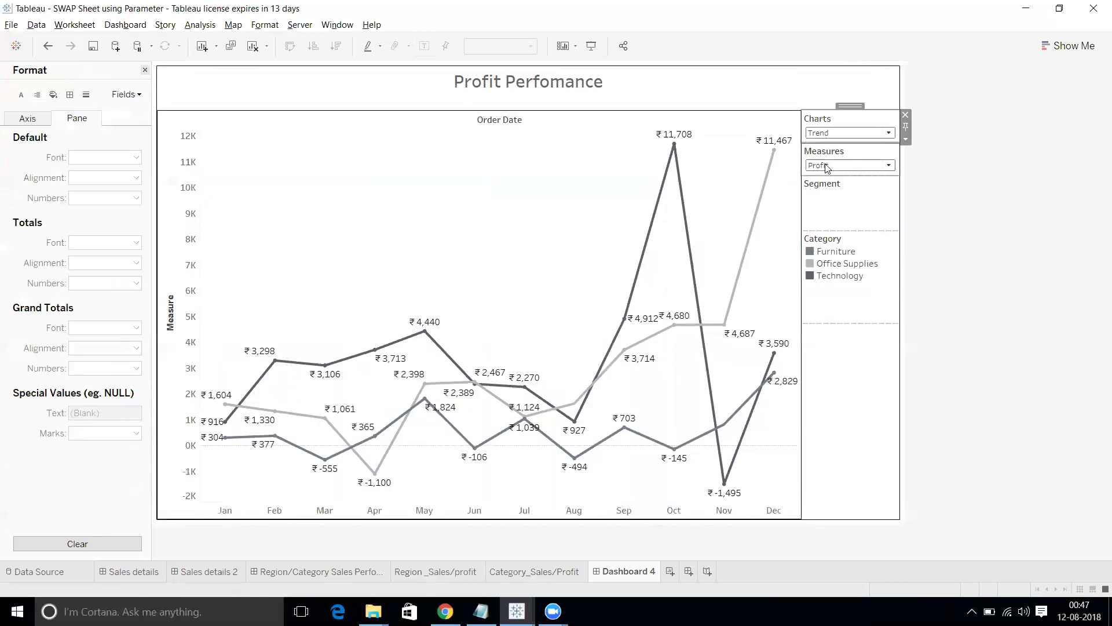
{"action": "left_click", "coordinate": [828, 179]}
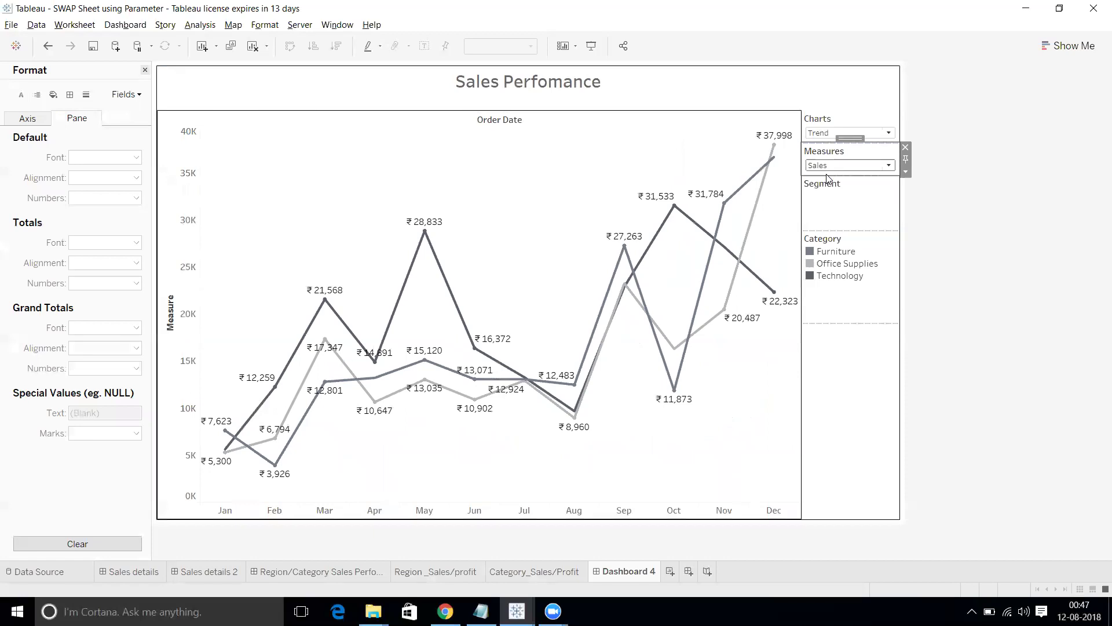
Show the dashboard in presentation mode and set the Charts parameter to Bar
{"action": "left_click", "coordinate": [591, 46]}
{"action": "left_click", "coordinate": [878, 143]}
{"action": "left_click", "coordinate": [871, 155]}
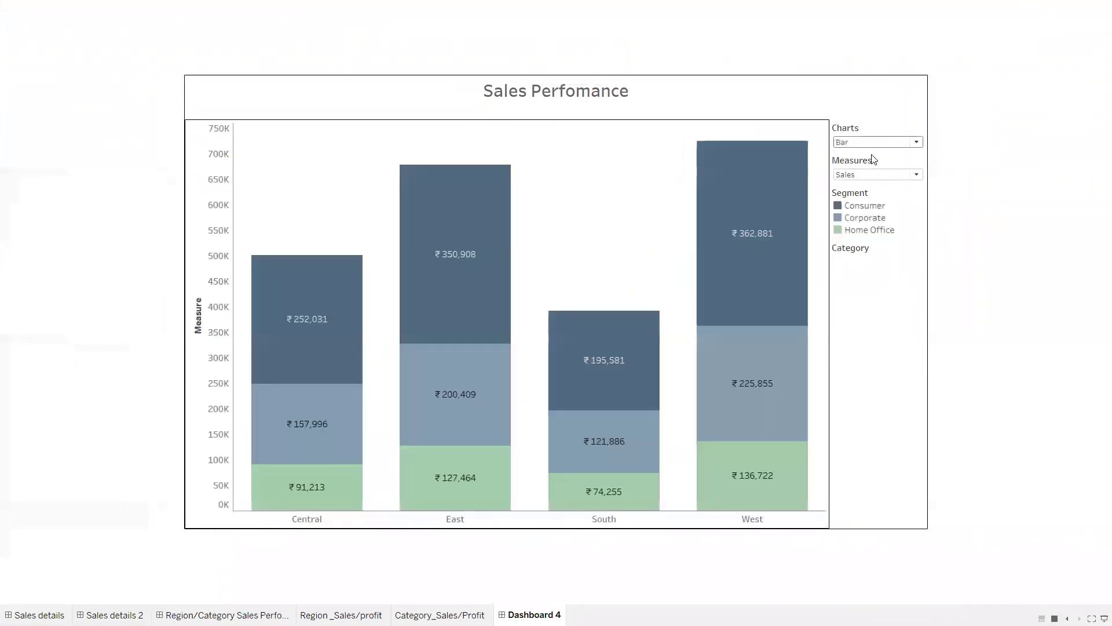